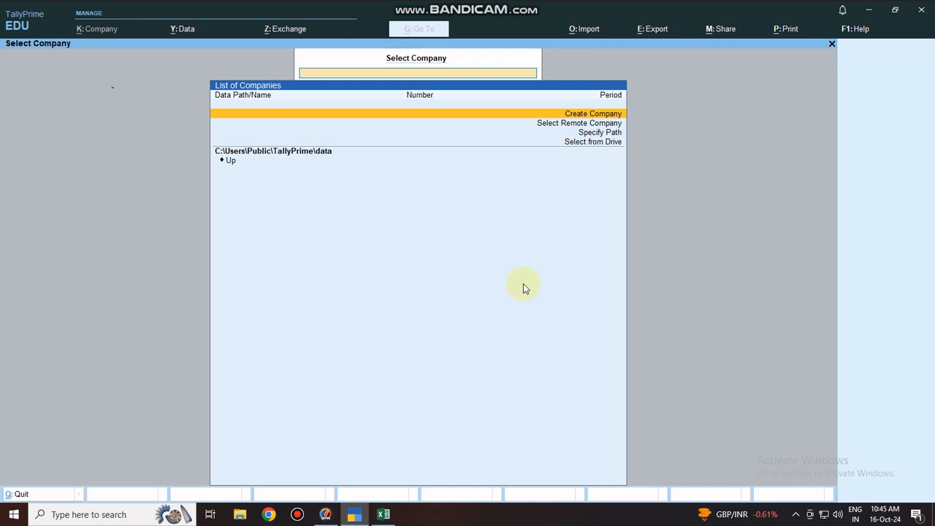
Start creating a new company named SHIVAM HARWARE SHOP, using the same mailing name
{"action": "key", "text": "Return"}
{"action": "type", "text": "S"}
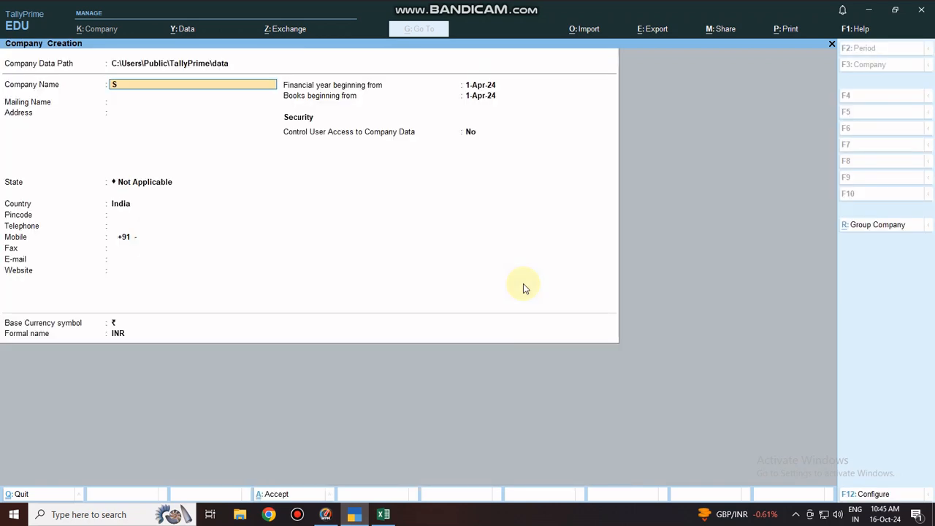
{"action": "type", "text": "HIVAM HAR"}
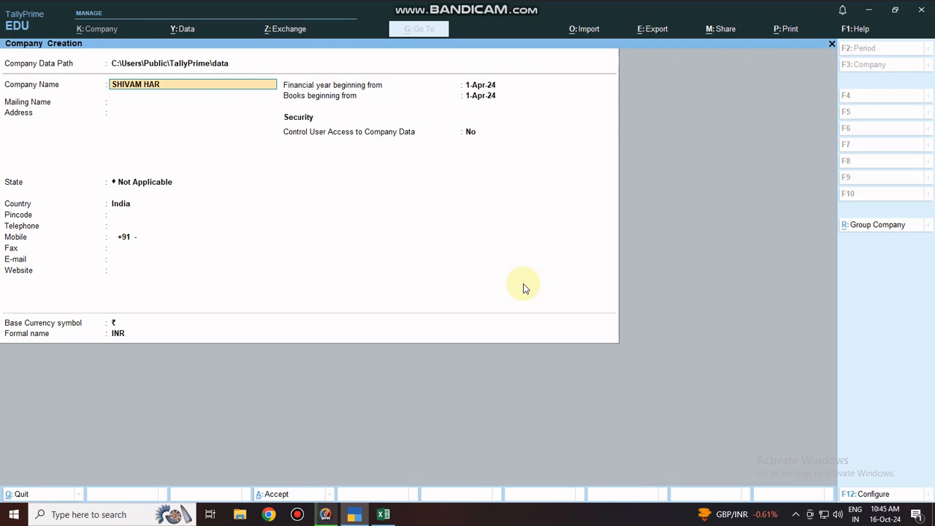
{"action": "type", "text": "WARE SHOP"}
{"action": "key", "text": "Return"}
{"action": "key", "text": "Return"}
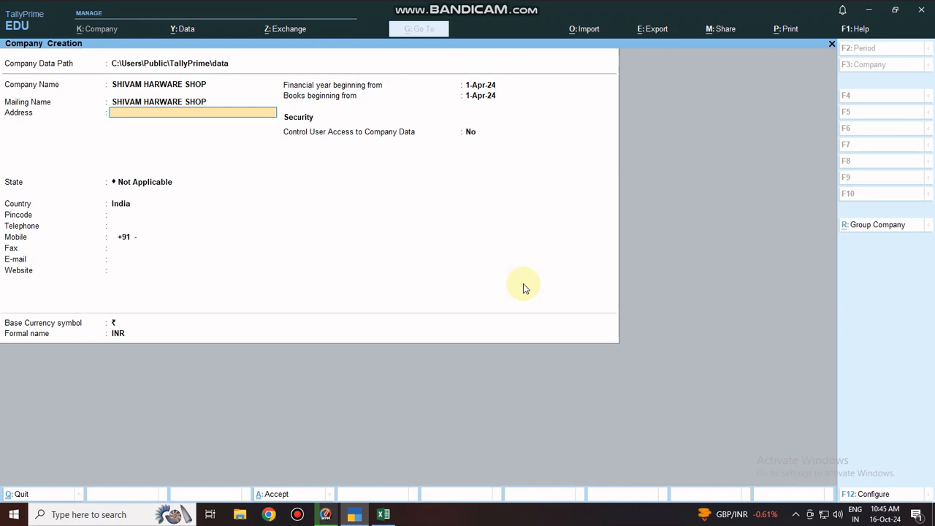
Enter the company's postal address and choose Uttar Pradesh as its state
{"action": "type", "text": "GOMTI NAGAR LUCKNOW"}
{"action": "key", "text": "Return"}
{"action": "key", "text": "Return"}
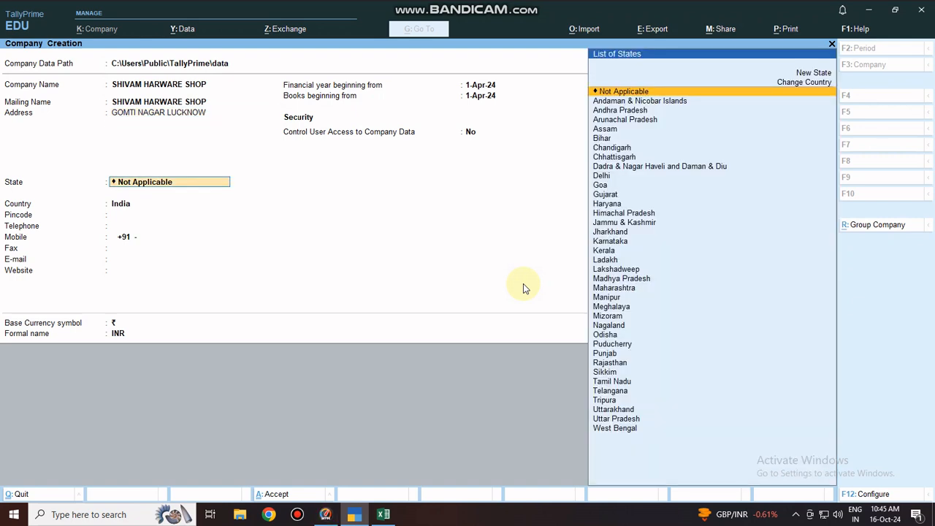
{"action": "type", "text": "U"}
{"action": "key", "text": "Down"}
{"action": "key", "text": "Return"}
{"action": "key", "text": "Return"}
{"action": "key", "text": "Return"}
{"action": "key", "text": "Return"}
{"action": "key", "text": "Return"}
{"action": "key", "text": "Return"}
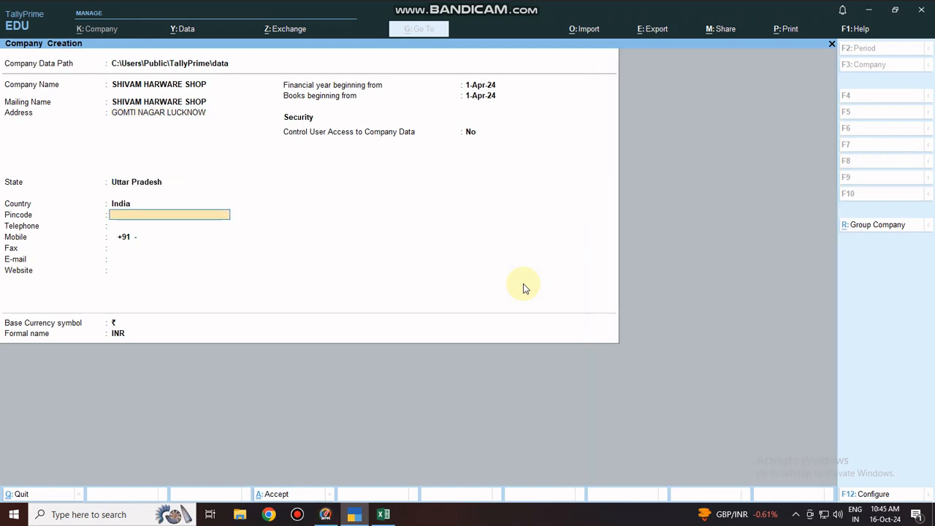
Leave the contact fields blank, accept the default 1-Apr-24 start dates and INR currency, and save the company
{"action": "key", "text": "Return"}
{"action": "key", "text": "Return"}
{"action": "key", "text": "Return"}
{"action": "key", "text": "Return"}
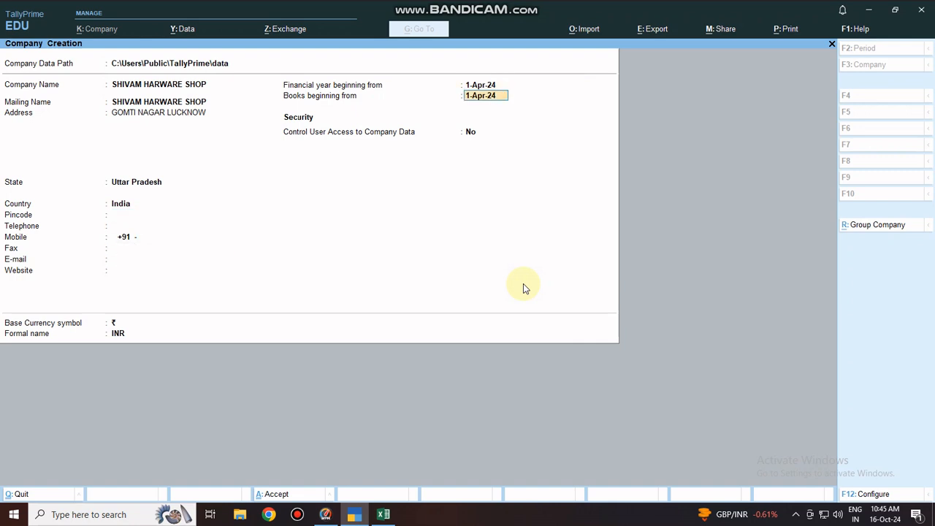
{"action": "key", "text": "Return"}
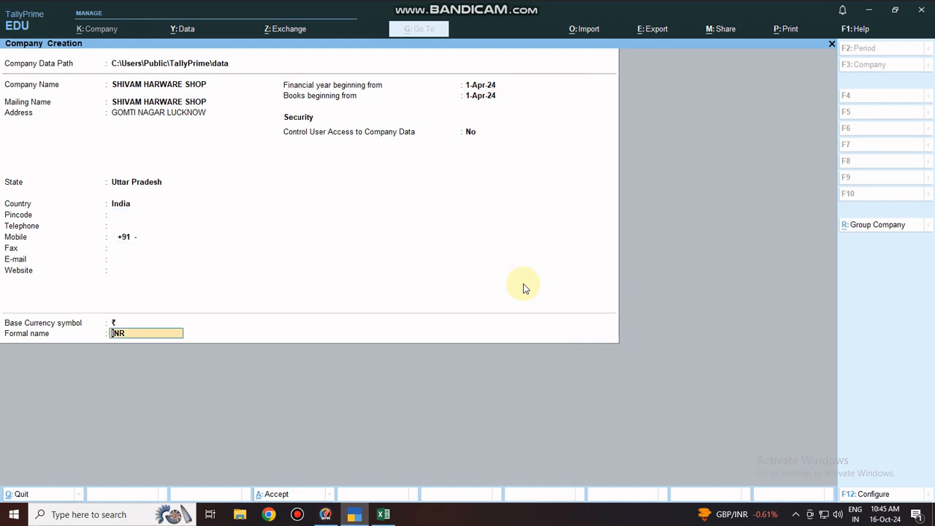
{"action": "key", "text": "Return"}
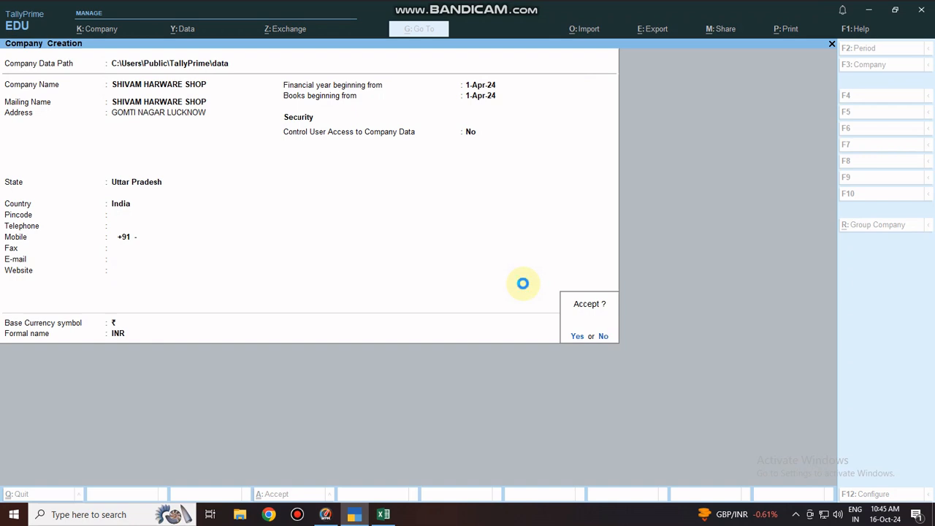
{"action": "key", "text": "Return"}
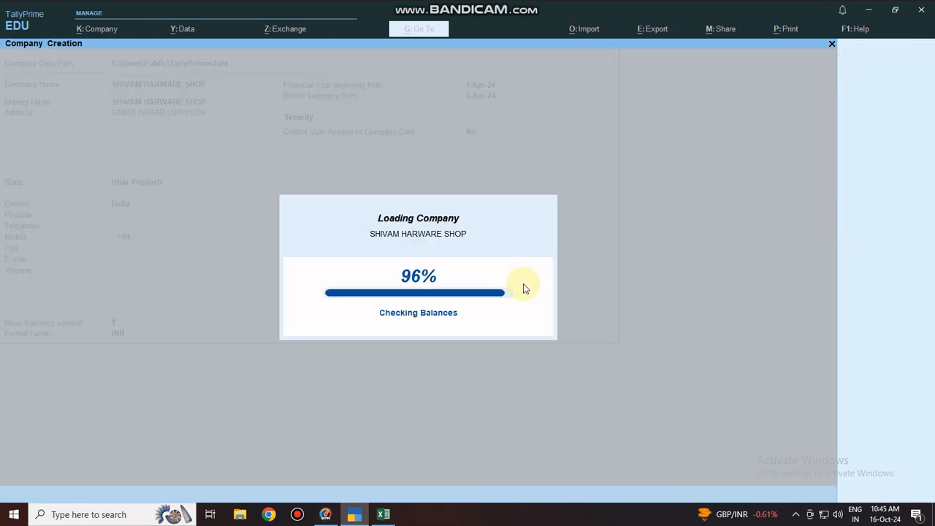
Set GST and TDS to No in the company features, accept the default accounting and inventory options, and save
{"action": "key", "text": "Return"}
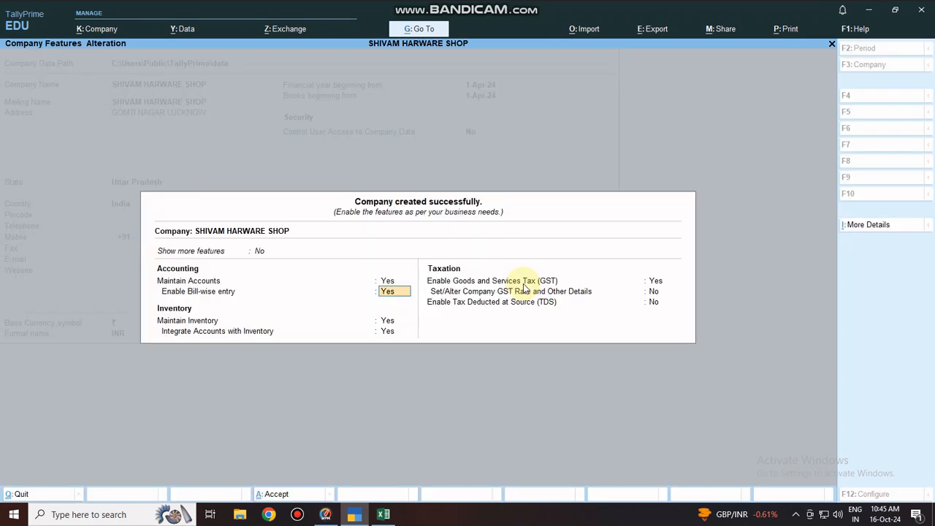
{"action": "key", "text": "Return"}
{"action": "key", "text": "Return"}
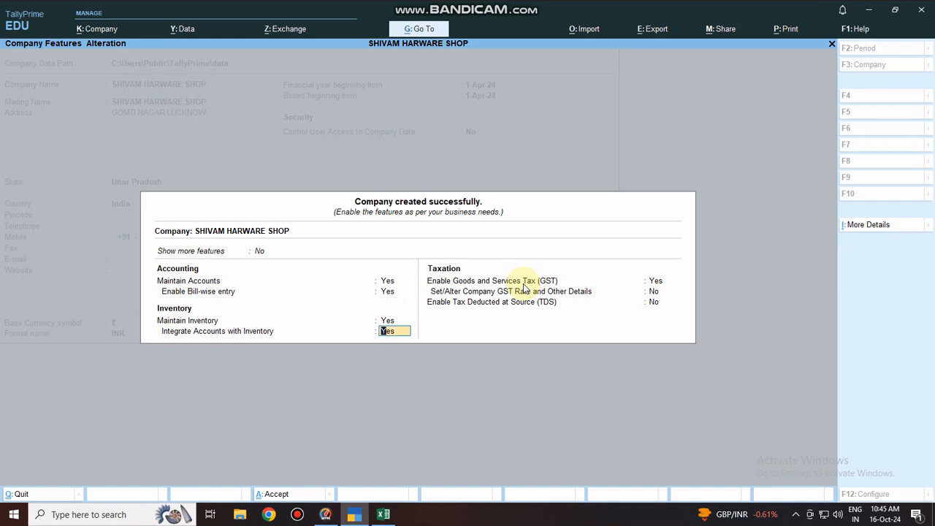
{"action": "key", "text": "Return"}
{"action": "type", "text": "N"}
{"action": "key", "text": "Return"}
{"action": "type", "text": "N"}
{"action": "key", "text": "Return"}
{"action": "key", "text": "Return"}
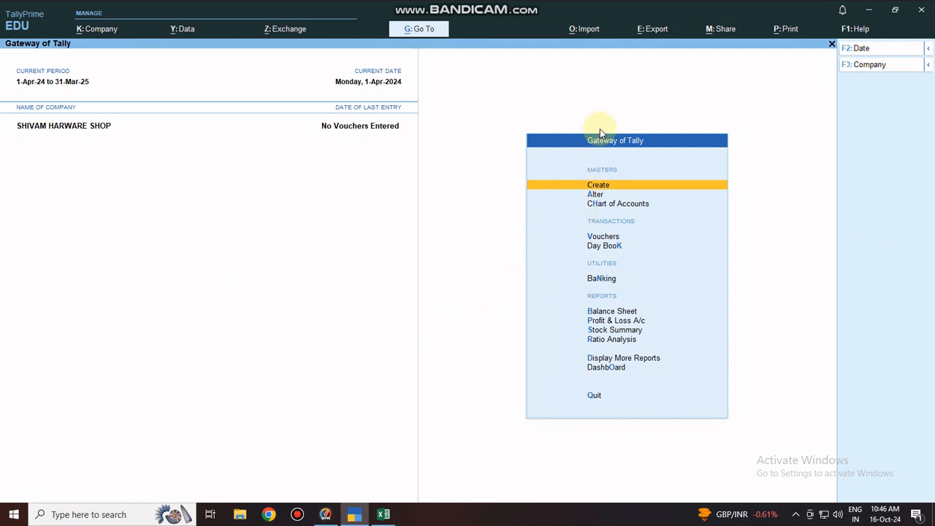
Switch to the Excel workbook and change the ledger list's heading in A1 to CREATE FIVE LEDGER
{"action": "left_click", "coordinate": [384, 515]}
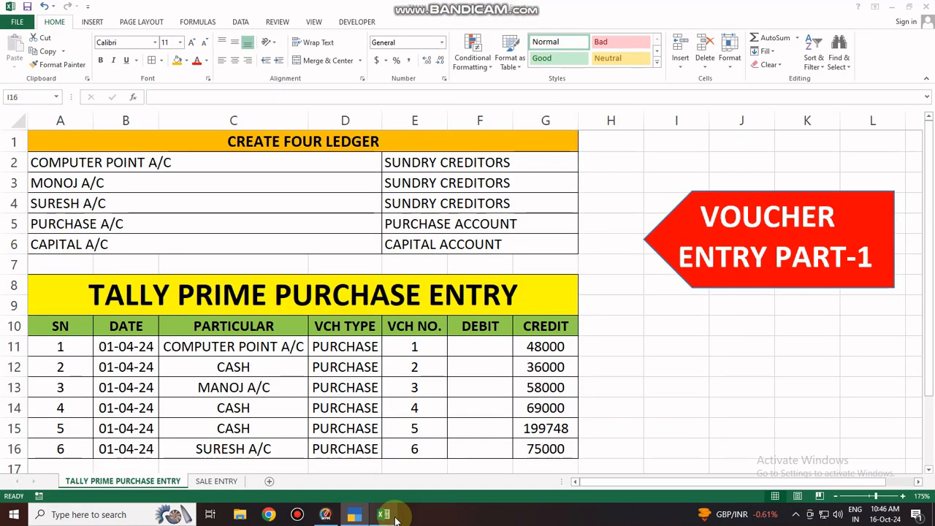
{"action": "left_click", "coordinate": [254, 177]}
{"action": "left_click", "coordinate": [159, 141]}
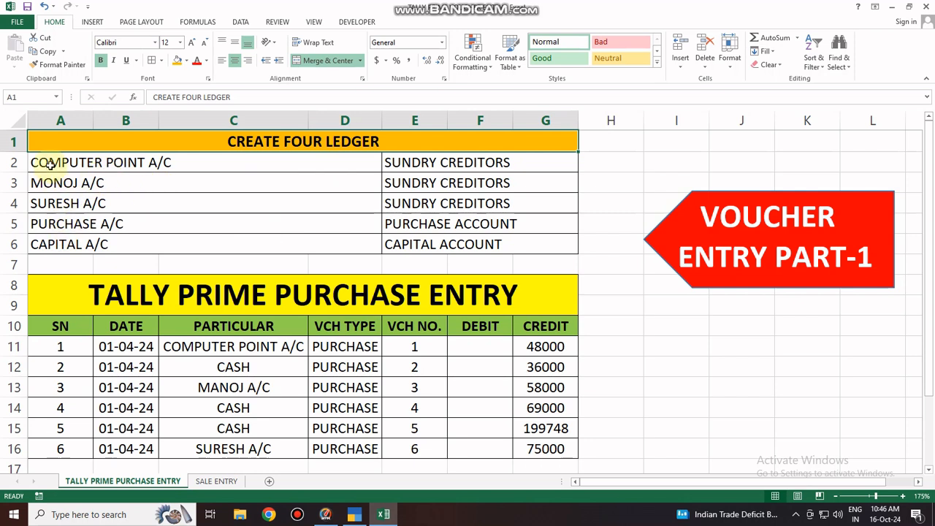
{"action": "double_click", "coordinate": [322, 143]}
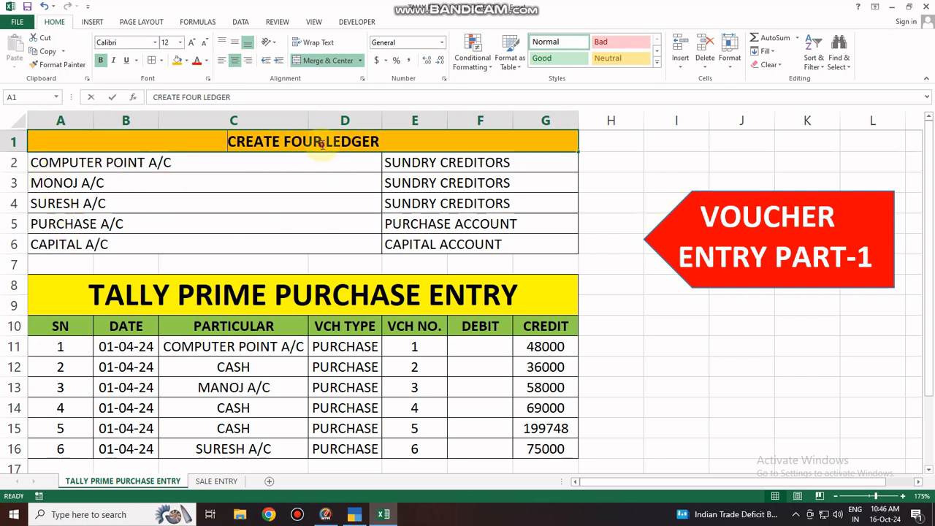
{"action": "key", "text": "BackSpace"}
{"action": "key", "text": "BackSpace"}
{"action": "key", "text": "BackSpace"}
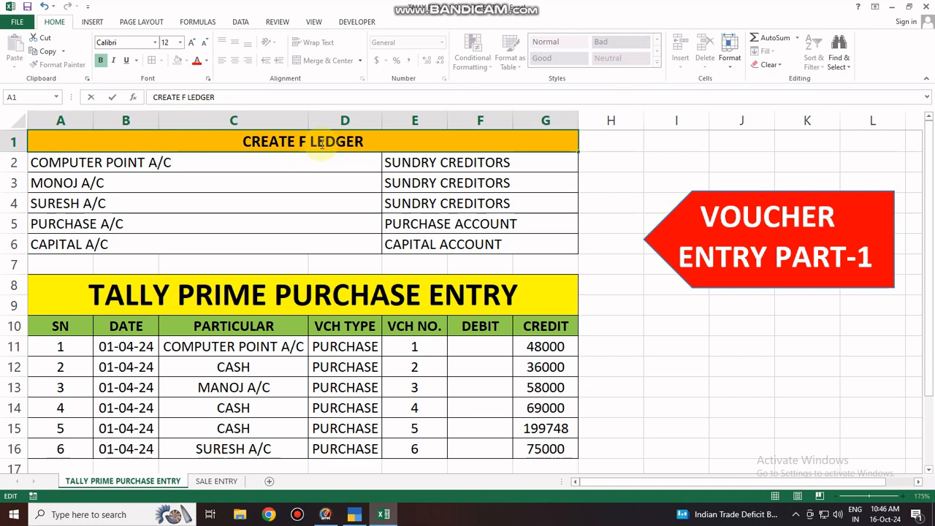
{"action": "type", "text": "IVE"}
{"action": "key", "text": "Return"}
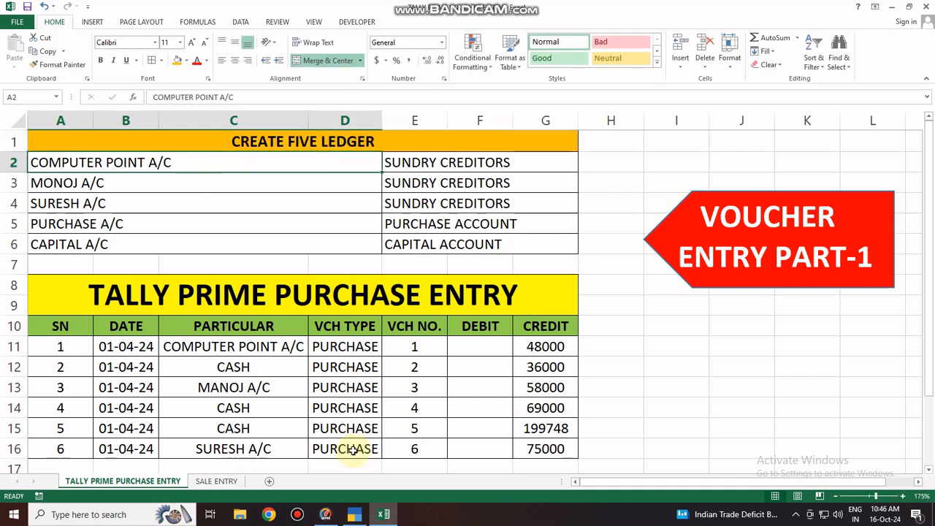
Review the ledger names and their account groups in rows 2 to 6 of the worksheet
{"action": "left_click_drag", "start_coordinate": [100, 163], "coordinate": [189, 232]}
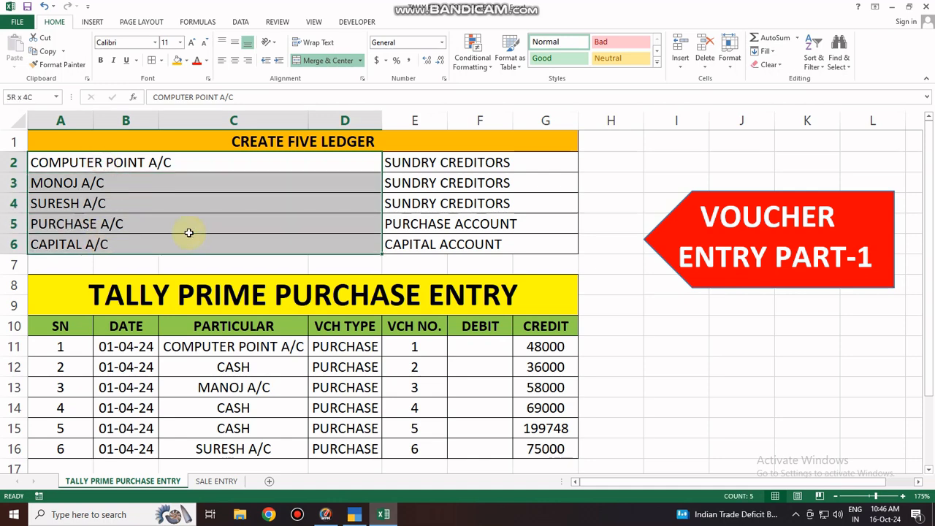
{"action": "left_click_drag", "start_coordinate": [421, 161], "coordinate": [414, 249]}
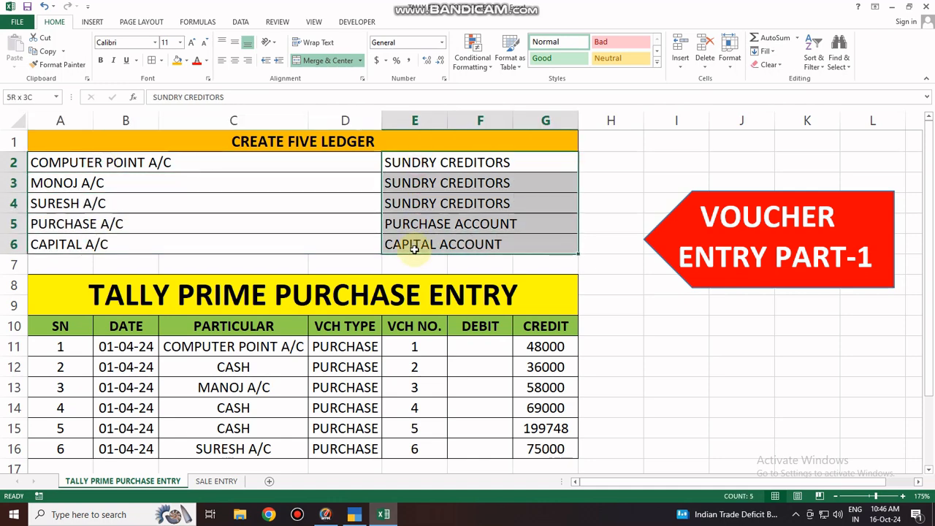
Switch to TallyPrime and open multi ledger creation under All Items from the ledgers' Chart of Accounts
{"action": "left_click", "coordinate": [353, 515]}
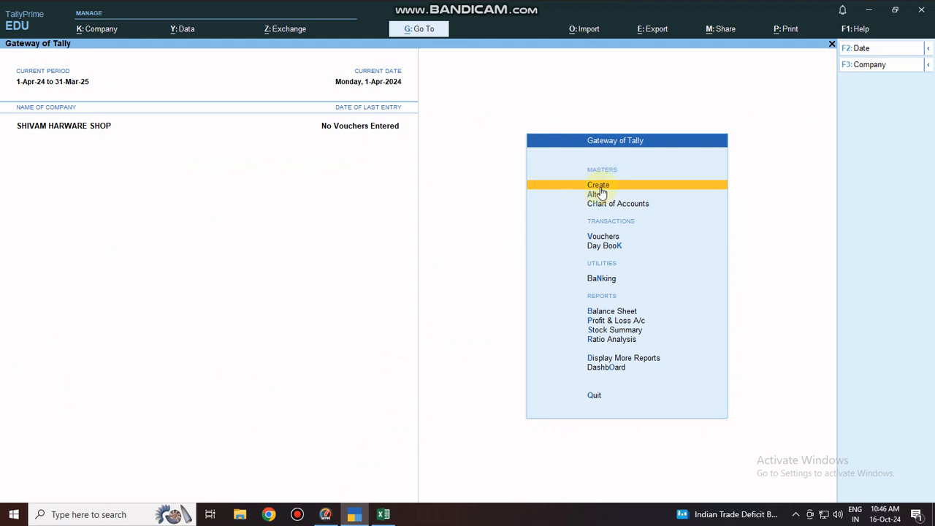
{"action": "key", "text": "Down"}
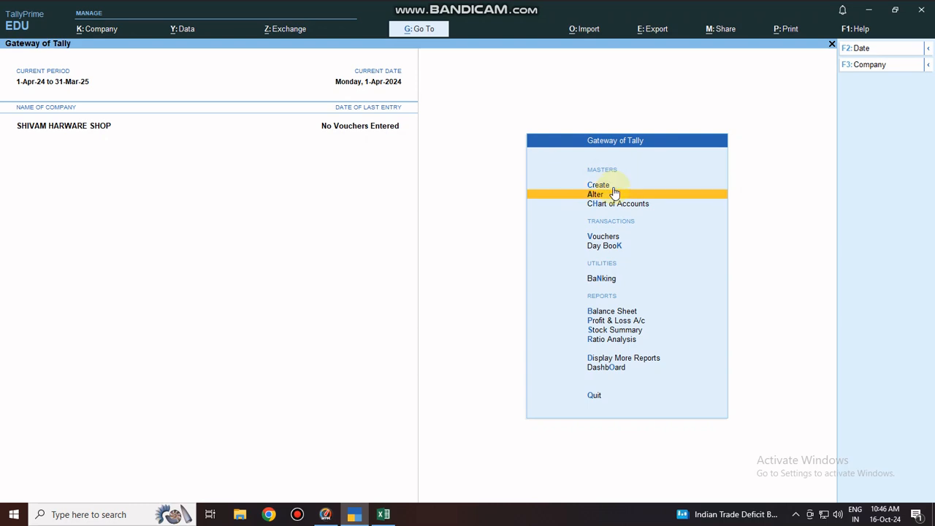
{"action": "key", "text": "Down"}
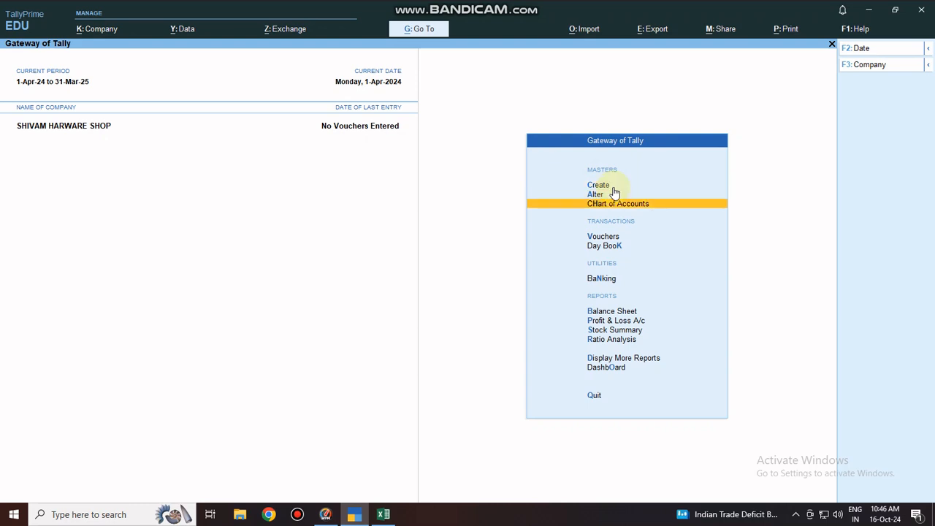
{"action": "key", "text": "Return"}
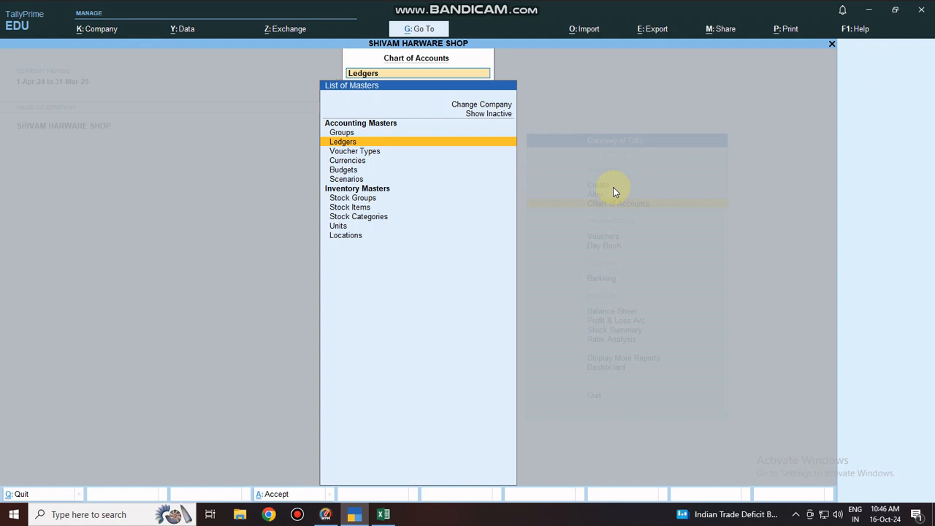
{"action": "key", "text": "Return"}
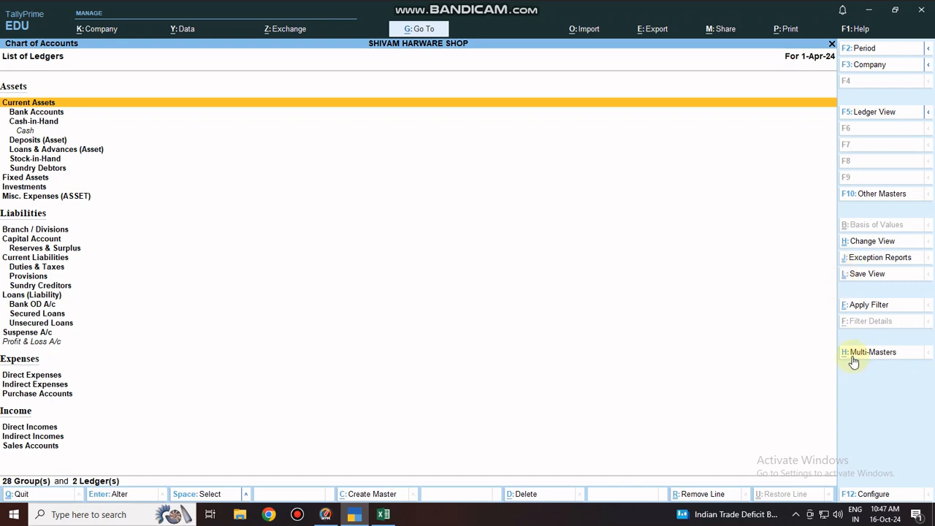
{"action": "key", "text": "alt"}
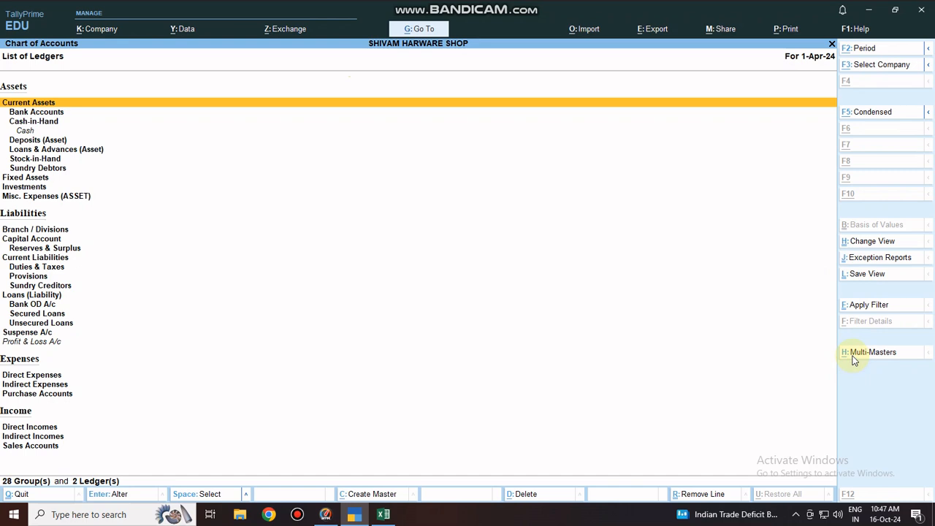
{"action": "left_click", "coordinate": [854, 355]}
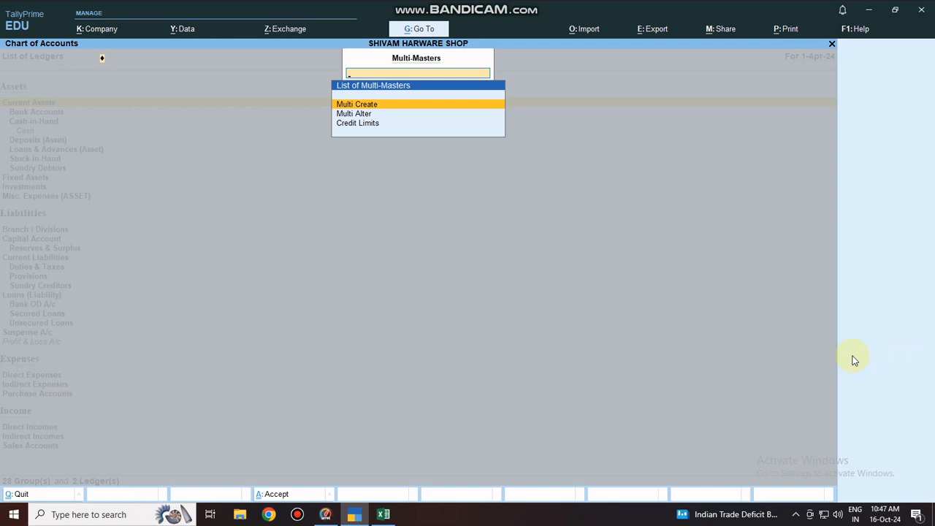
{"action": "key", "text": "Return"}
{"action": "key", "text": "Return"}
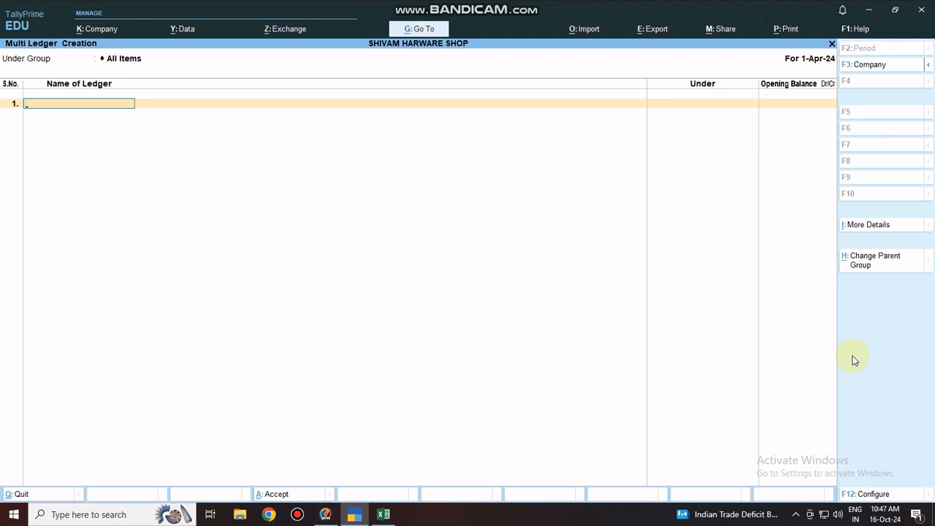
Add the ledger COMPUTER POINT A/C under Sundry Creditors with no opening balance
{"action": "type", "text": "COMPUTER POINT A/C"}
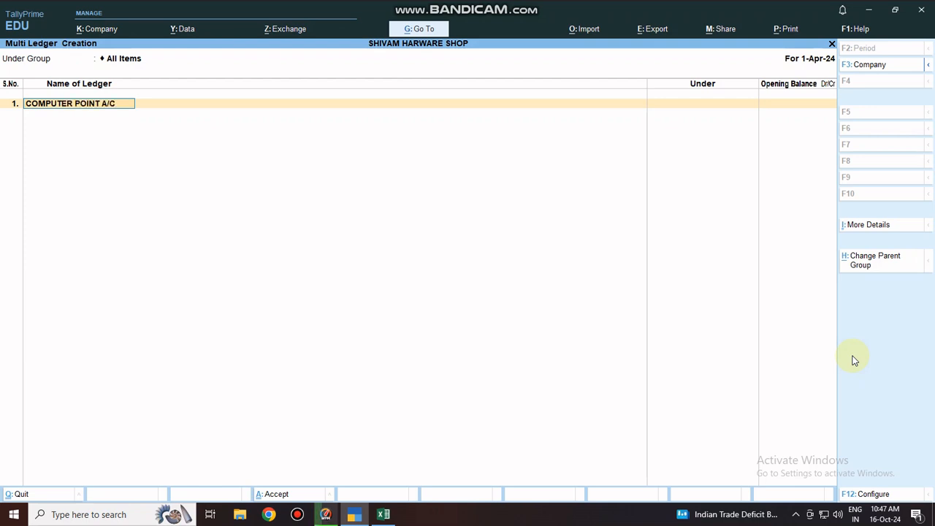
{"action": "key", "text": "Return"}
{"action": "type", "text": "SUN"}
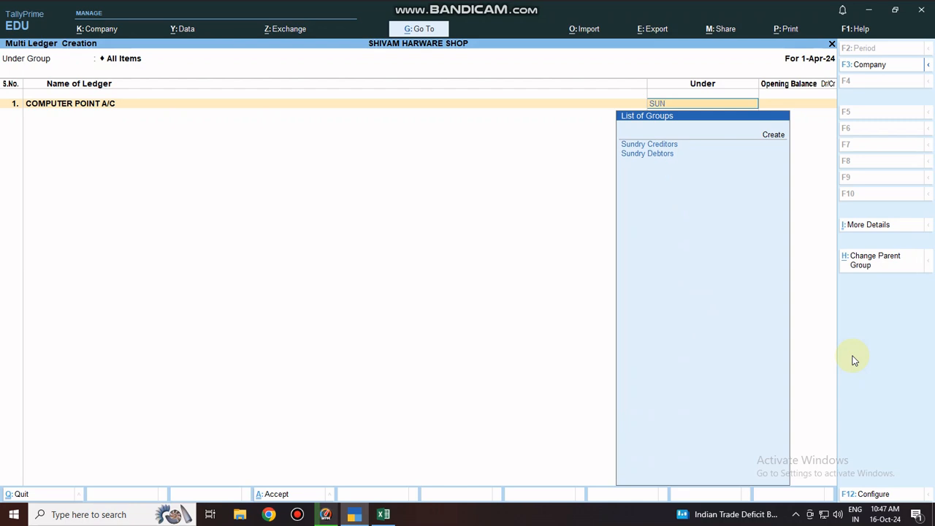
{"action": "key", "text": "Return"}
{"action": "key", "text": "Return"}
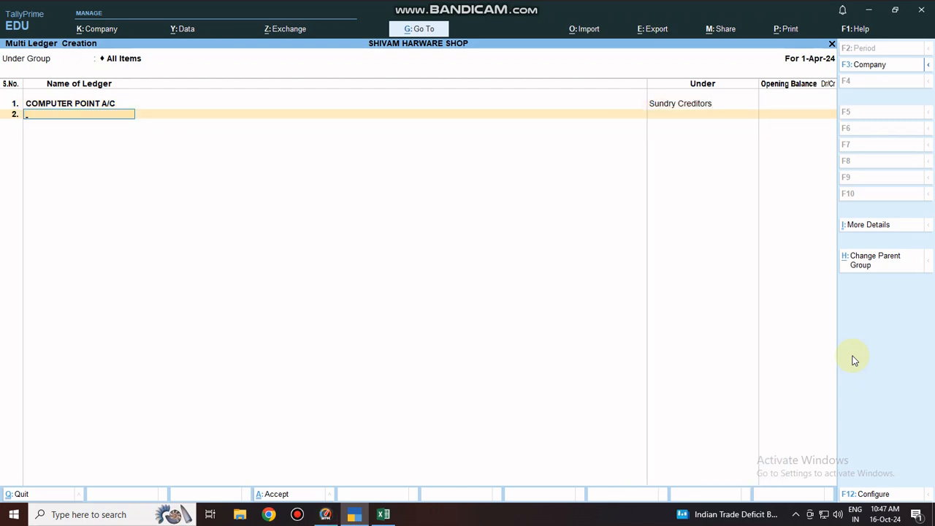
Add the second creditor's personal ledger from the worksheet list under Sundry Creditors with no opening balance
{"action": "type", "text": "MANOJ"}
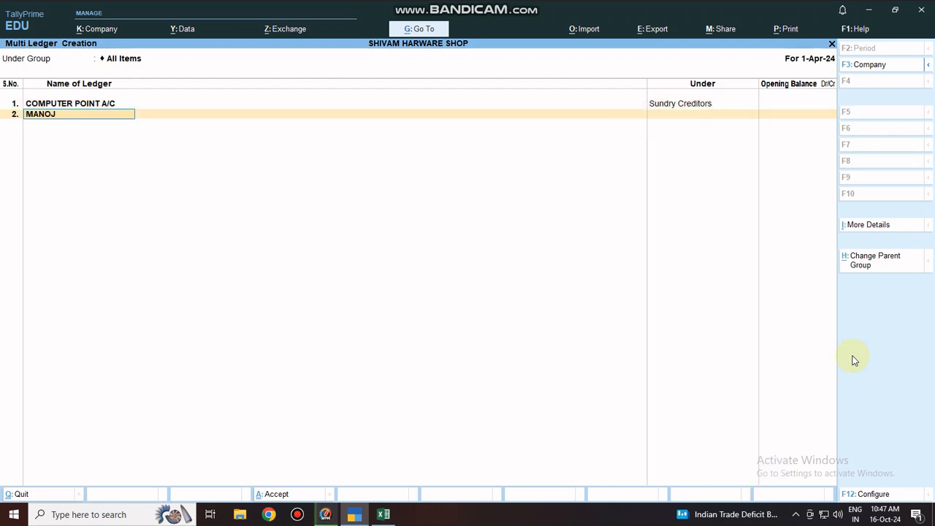
{"action": "type", "text": " A/C"}
{"action": "key", "text": "Return"}
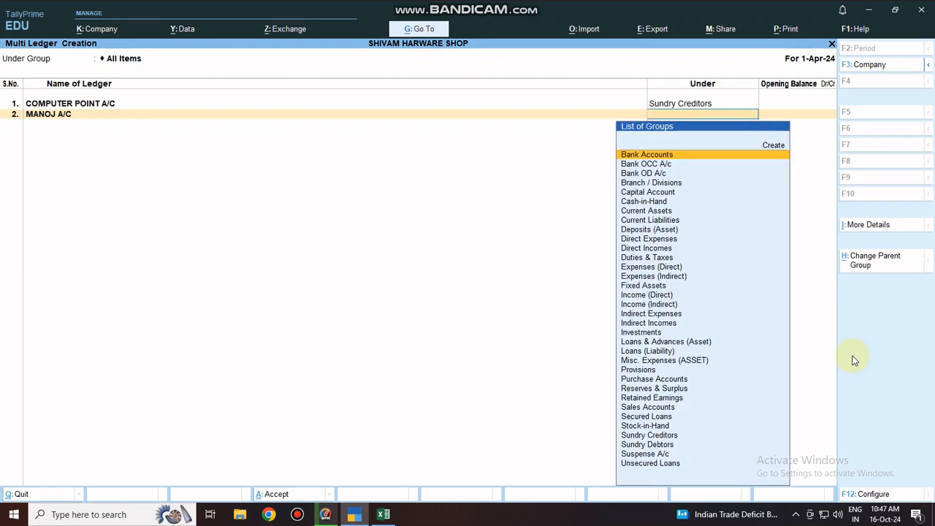
{"action": "type", "text": "sun"}
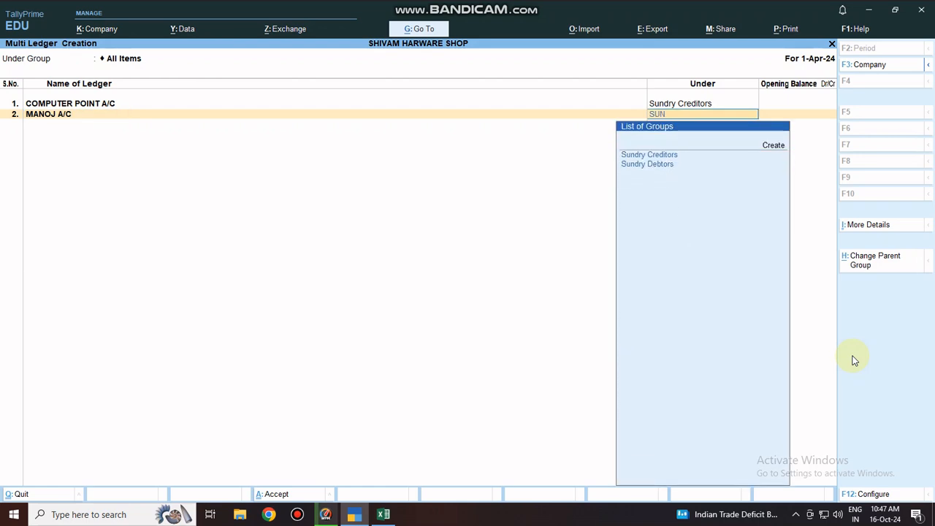
{"action": "key", "text": "Return"}
{"action": "key", "text": "Return"}
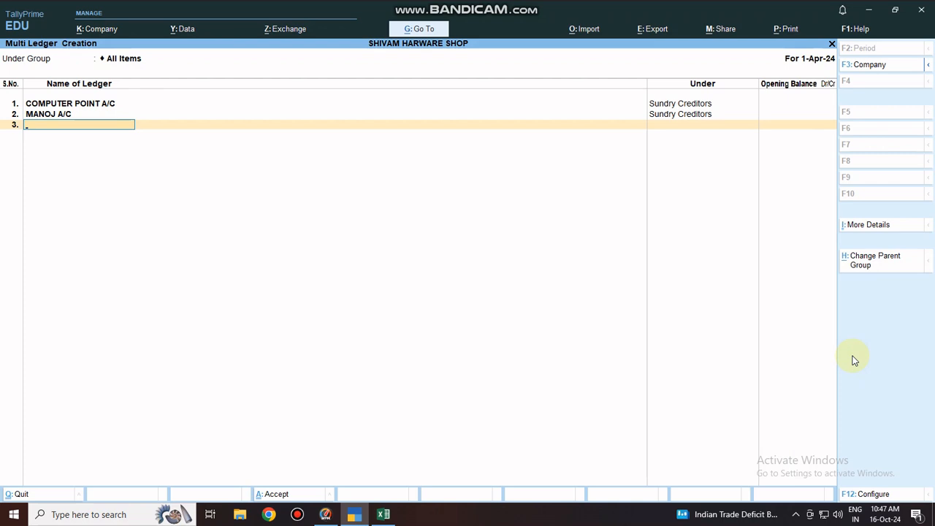
Add the third creditor's personal ledger from the worksheet list under Sundry Creditors with no opening balance
{"action": "type", "text": "SUR"}
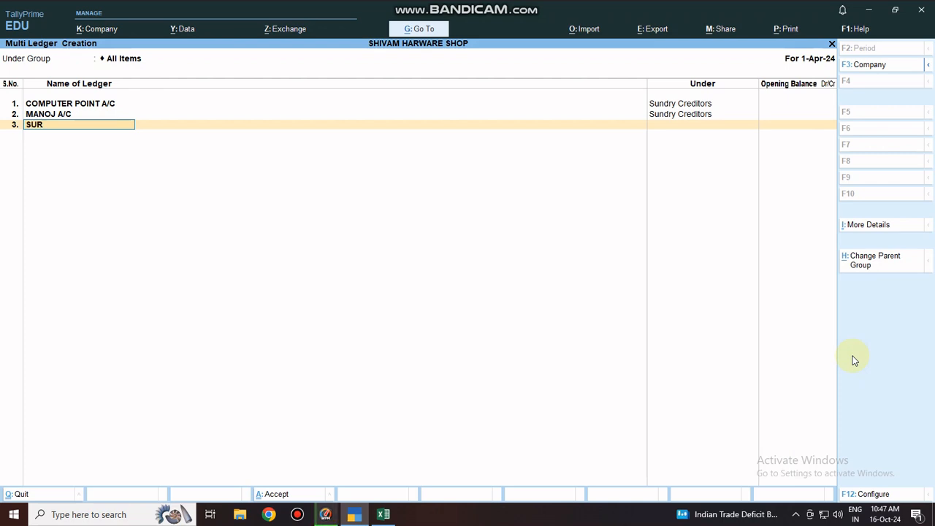
{"action": "type", "text": "ESH A/C"}
{"action": "key", "text": "Return"}
{"action": "type", "text": "SUN"}
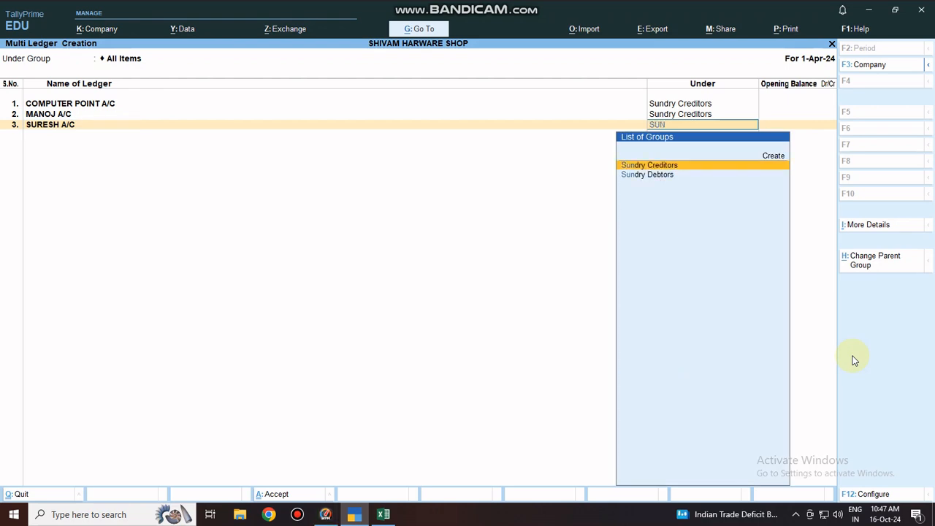
{"action": "key", "text": "Return"}
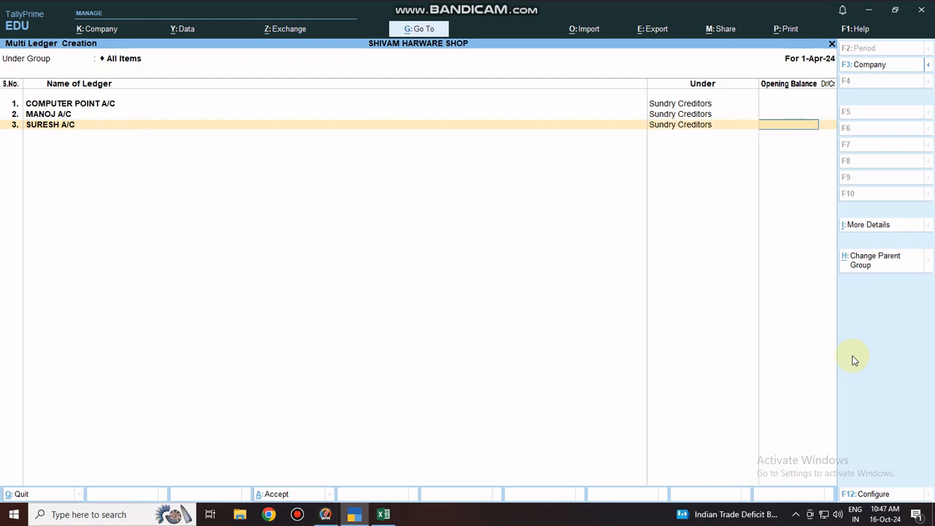
{"action": "key", "text": "Return"}
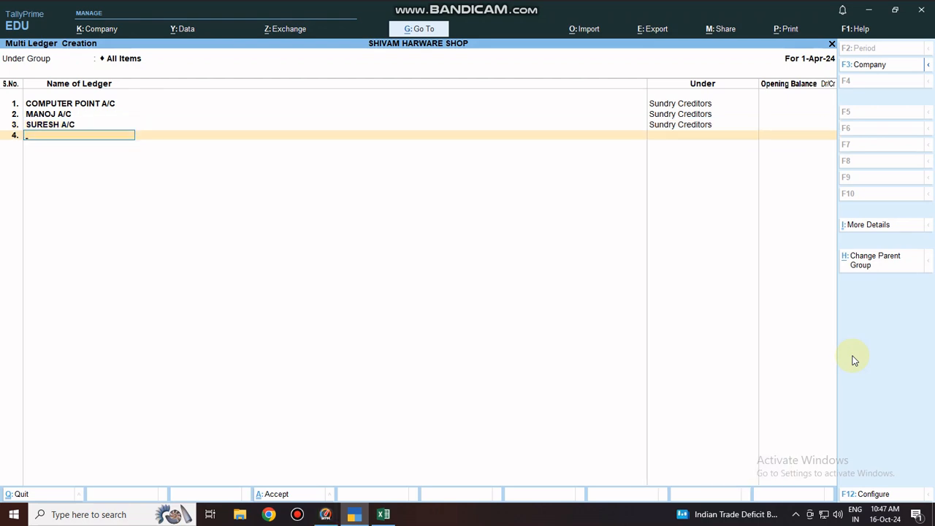
Add the ledger PURCHASE A/C under Purchase Accounts with no opening balance
{"action": "type", "text": "PURCHAS"}
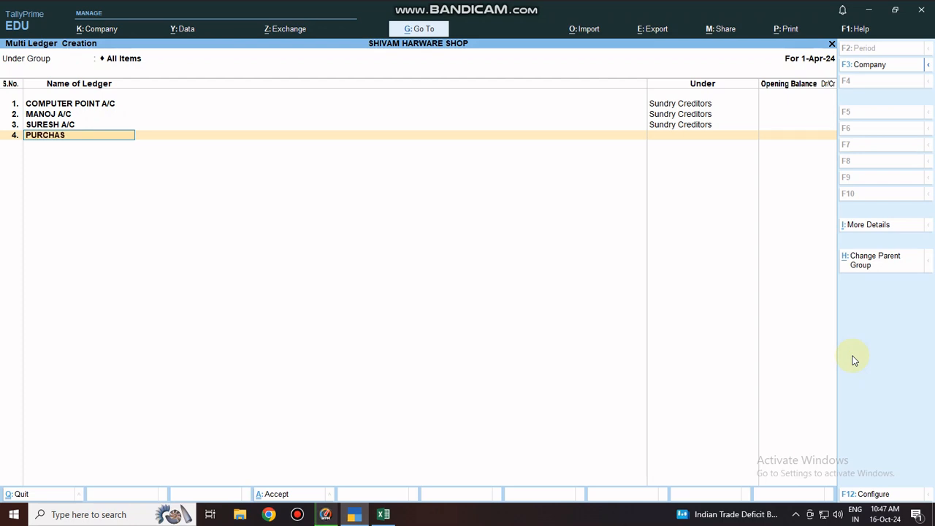
{"action": "type", "text": "E A/C"}
{"action": "key", "text": "Return"}
{"action": "type", "text": "PU"}
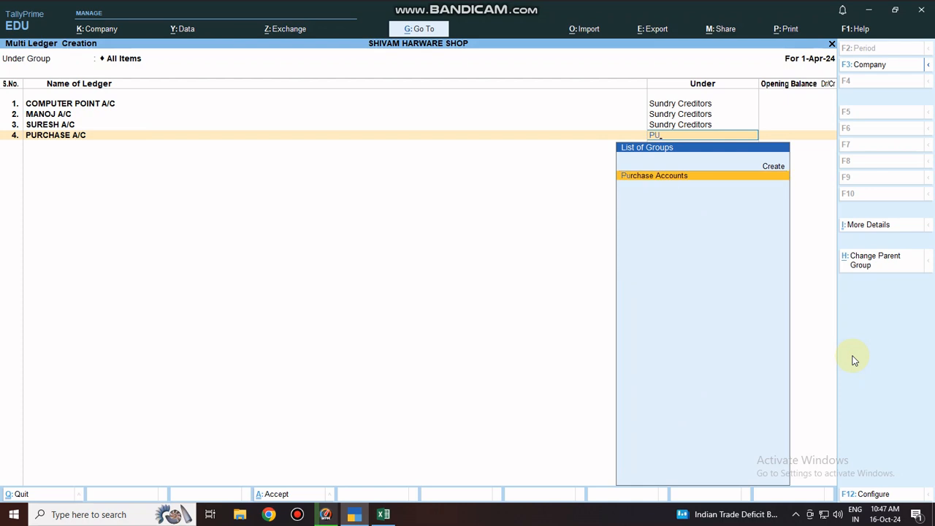
{"action": "key", "text": "Return"}
{"action": "key", "text": "Return"}
Add the ledger CAPITAL A/C under Capital Account with no opening balance, then save the five ledgers and return to the Gateway of Tally
{"action": "type", "text": "CAPITAL"}
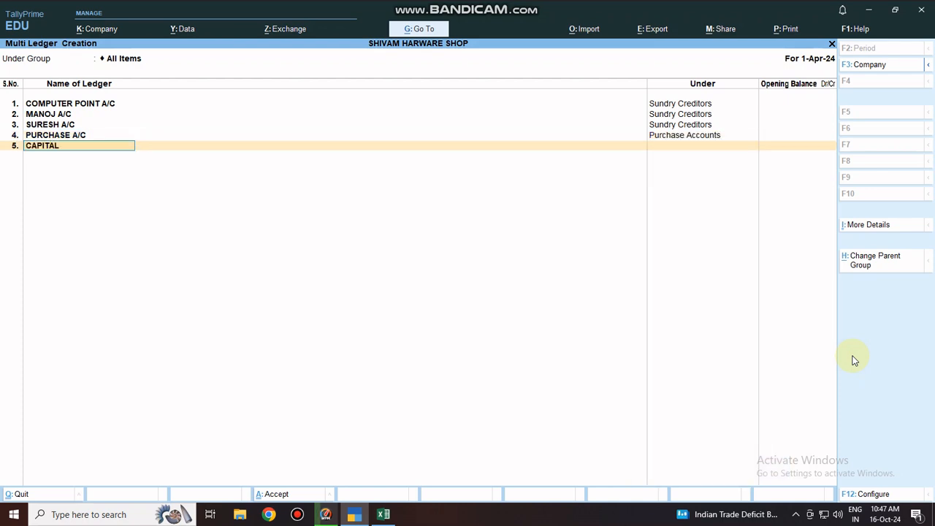
{"action": "type", "text": " A/C"}
{"action": "key", "text": "Return"}
{"action": "type", "text": "CA"}
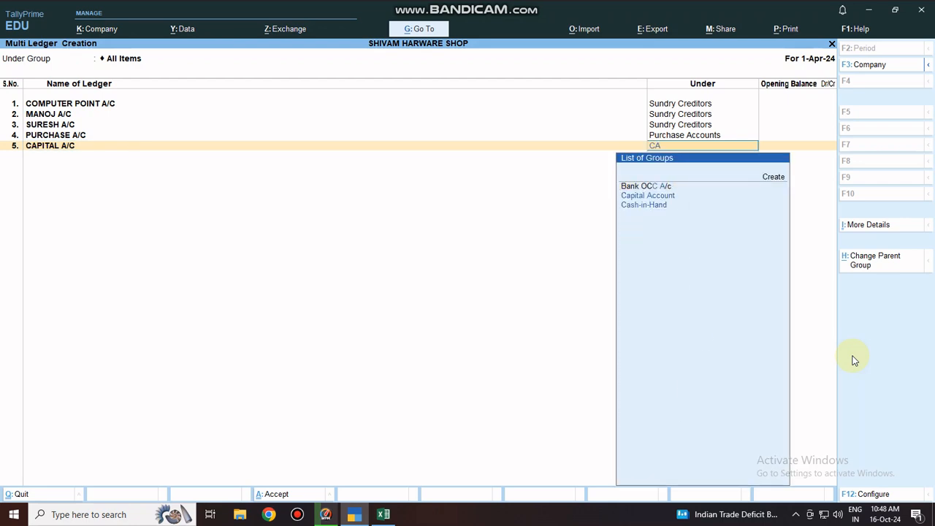
{"action": "key", "text": "Return"}
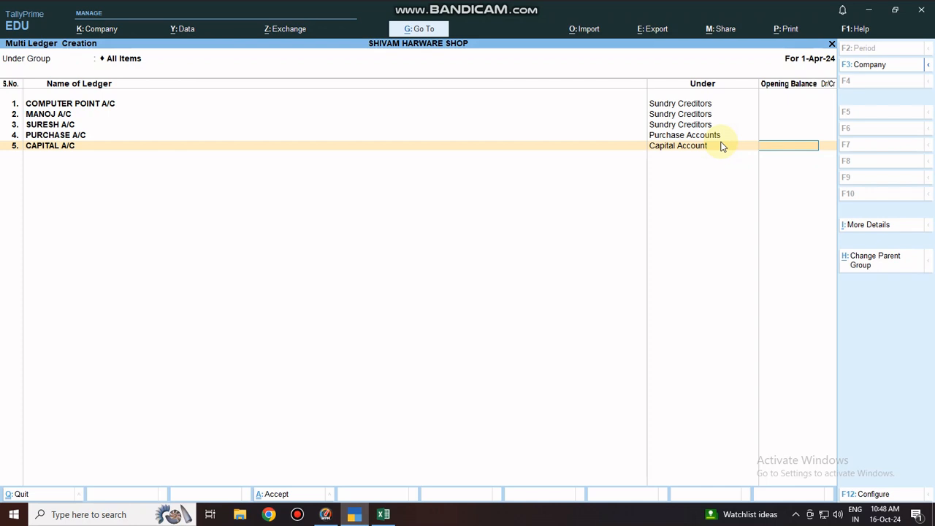
{"action": "key", "text": "Return"}
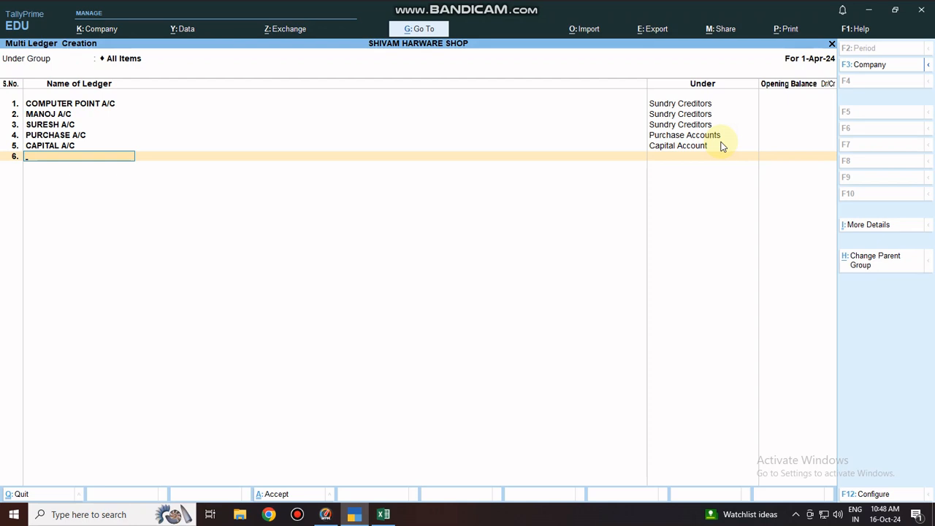
{"action": "key", "text": "Return"}
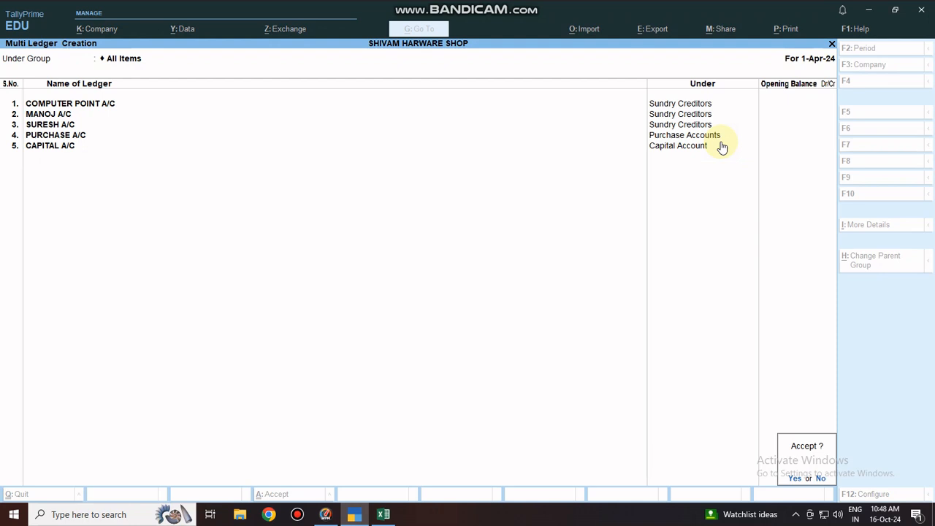
{"action": "key", "text": "Return"}
{"action": "key", "text": "Escape"}
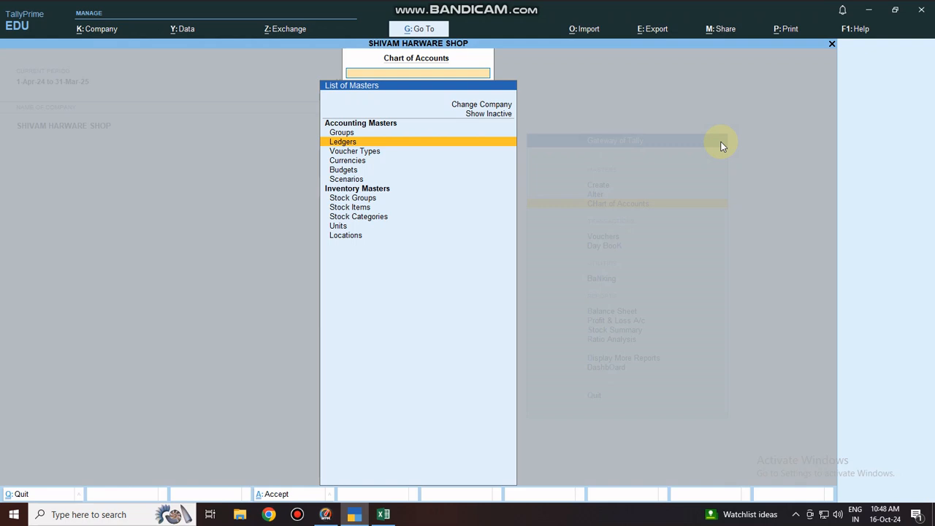
{"action": "key", "text": "Escape"}
Open voucher creation and change the Receipt voucher's mode to Double Entry
{"action": "key", "text": "Down"}
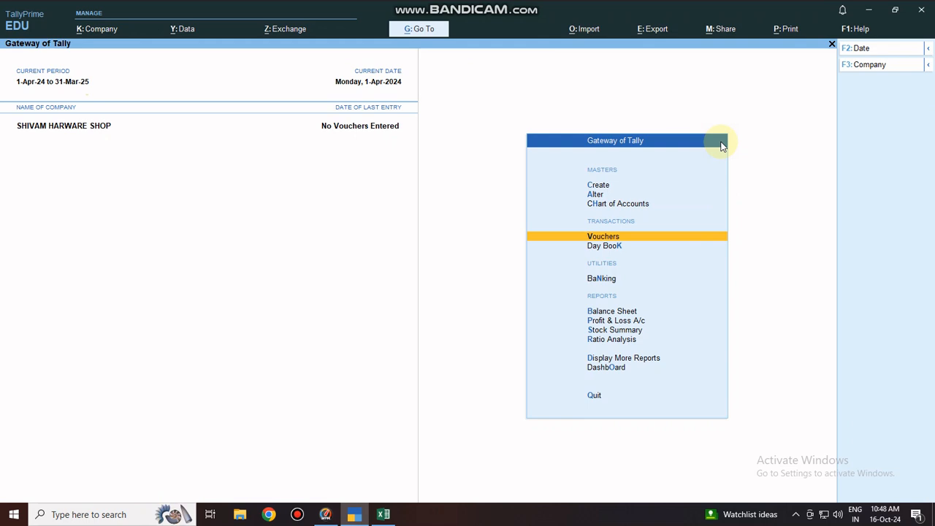
{"action": "key", "text": "Return"}
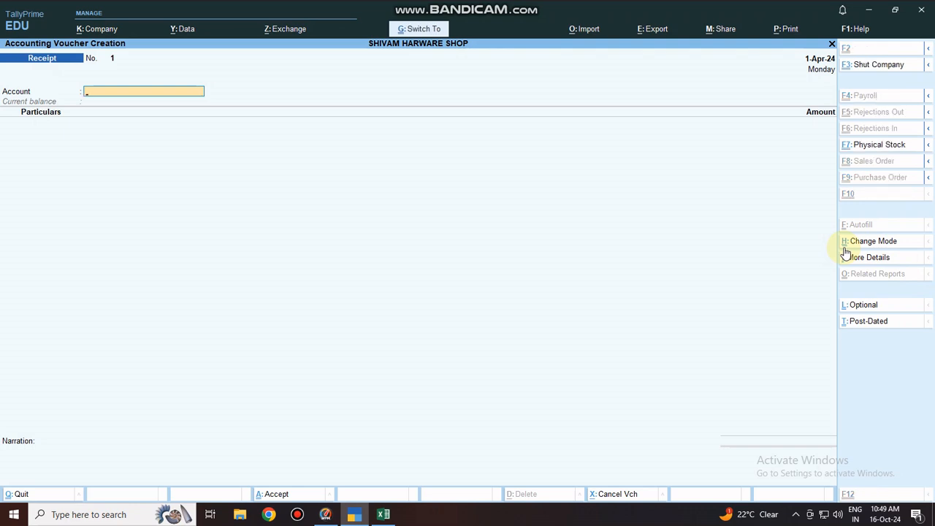
{"action": "key", "text": "ctrl+h"}
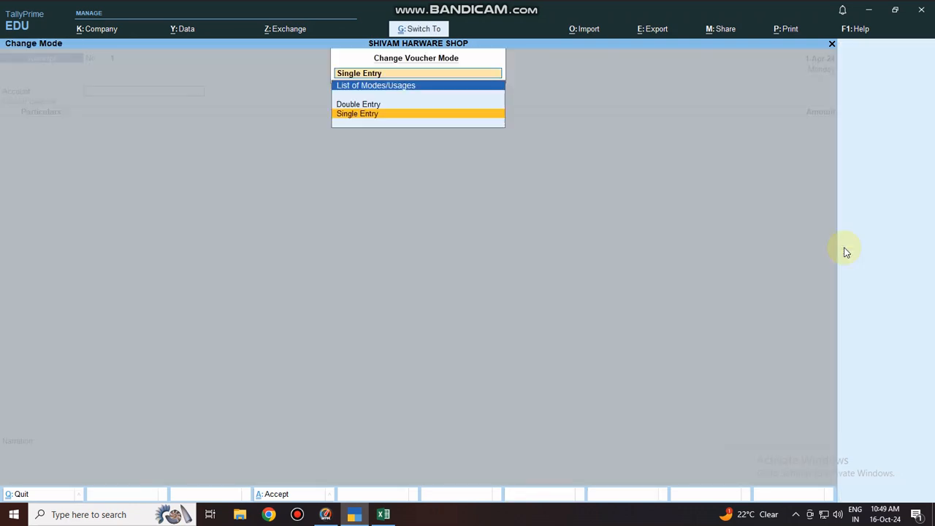
{"action": "key", "text": "Up"}
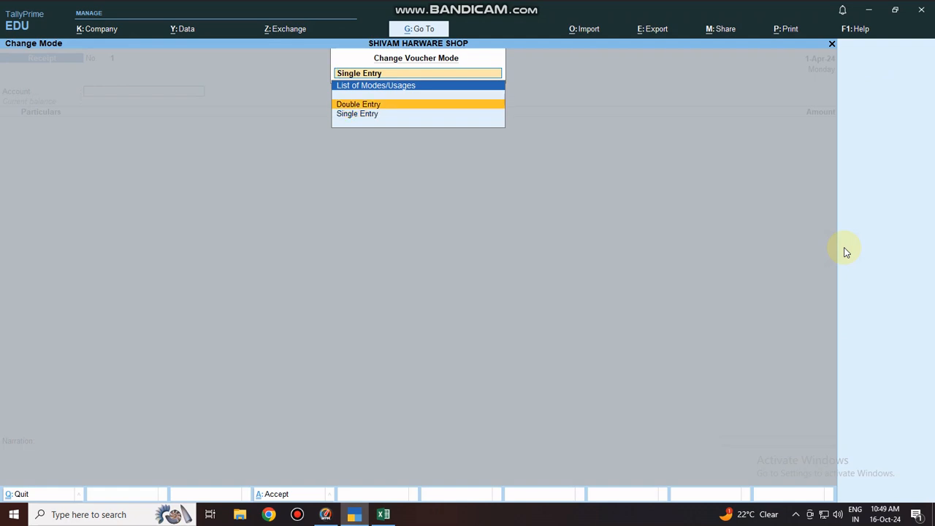
{"action": "key", "text": "Return"}
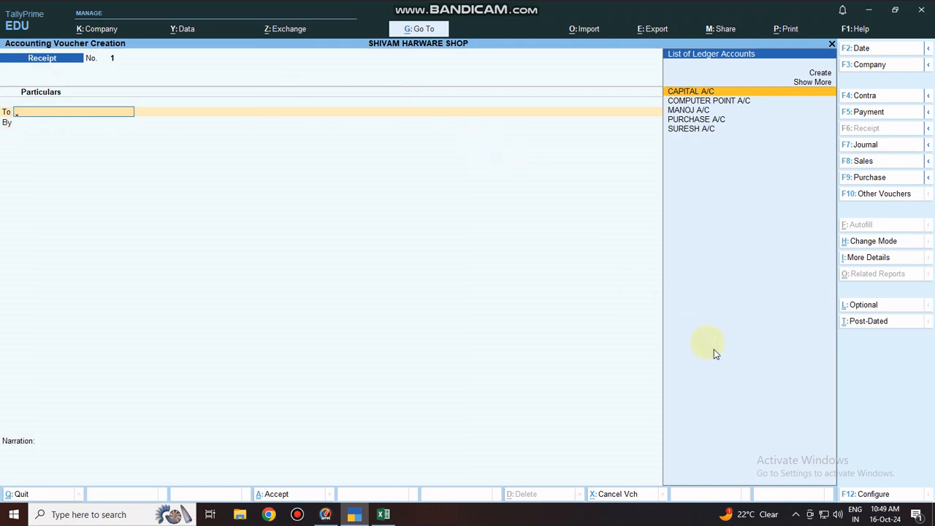
Configure vouchers to use Cr/Dr instead of To/By during entry, keeping the other configuration options at their defaults
{"action": "left_click", "coordinate": [869, 496]}
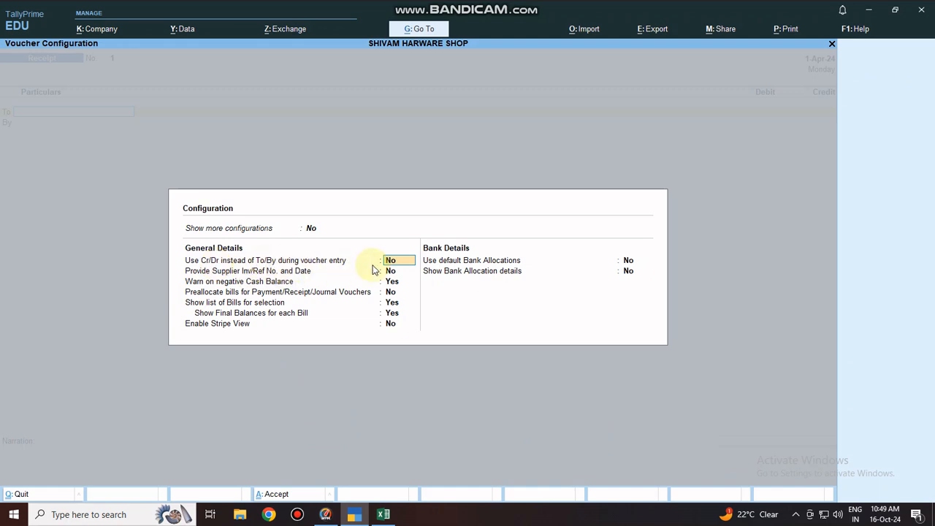
{"action": "type", "text": "yes"}
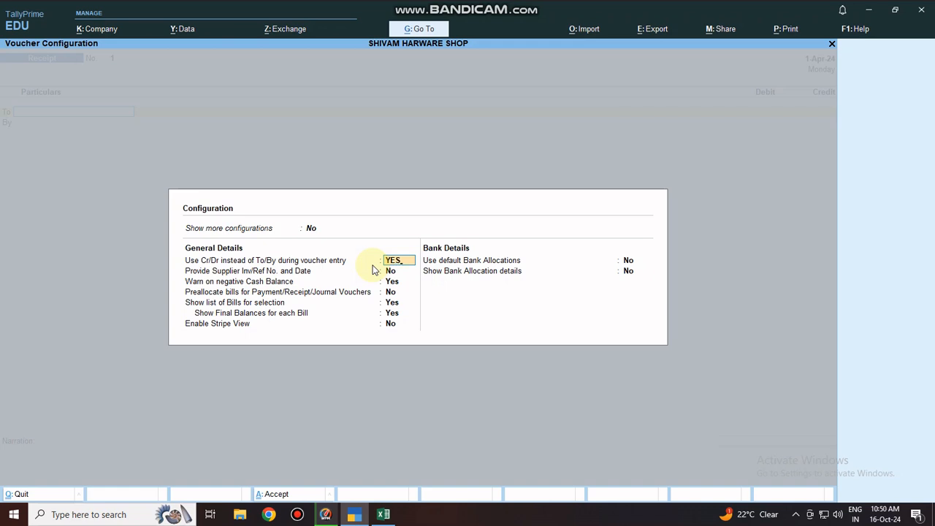
{"action": "key", "text": "Return"}
{"action": "key", "text": "Return"}
{"action": "key", "text": "Return"}
{"action": "key", "text": "Return"}
{"action": "key", "text": "Return"}
{"action": "key", "text": "Return"}
{"action": "key", "text": "Return"}
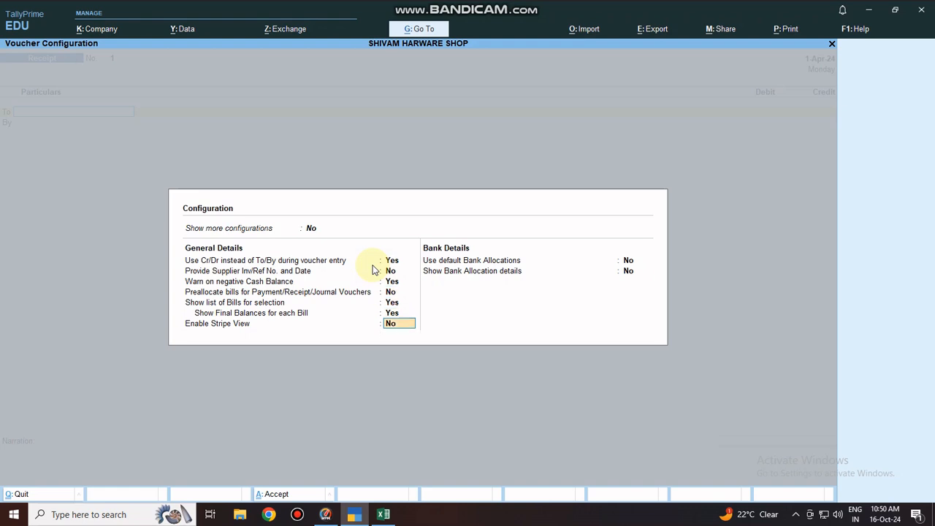
{"action": "key", "text": "Return"}
{"action": "key", "text": "Return"}
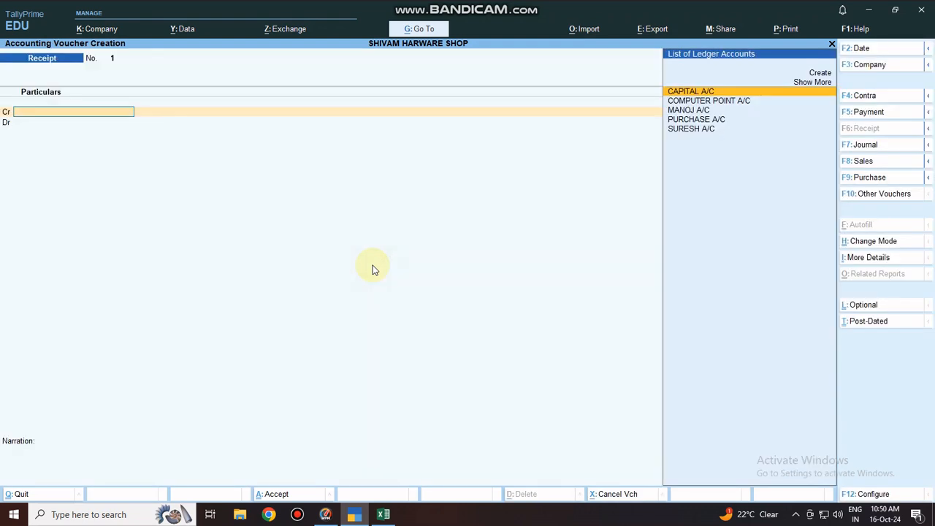
Record a Receipt voucher crediting CAPITAL A/C and debiting Cash with 8,00,000 without narration, save it and quit voucher creation
{"action": "key", "text": "Return"}
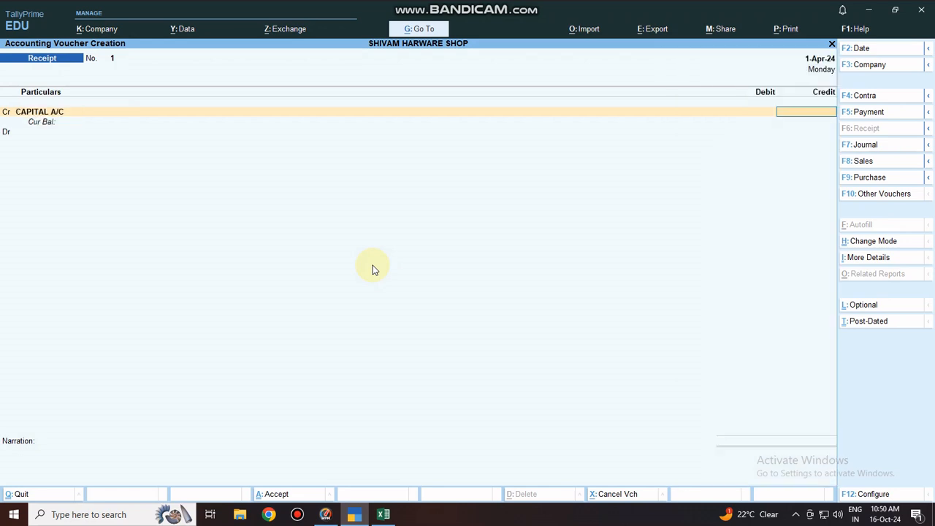
{"action": "type", "text": "800000"}
{"action": "key", "text": "Return"}
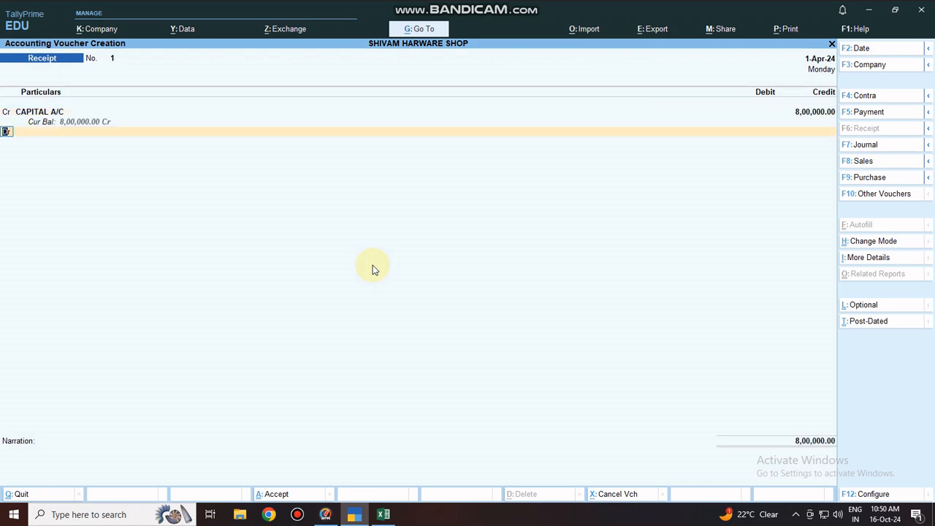
{"action": "key", "text": "Return"}
{"action": "key", "text": "Down"}
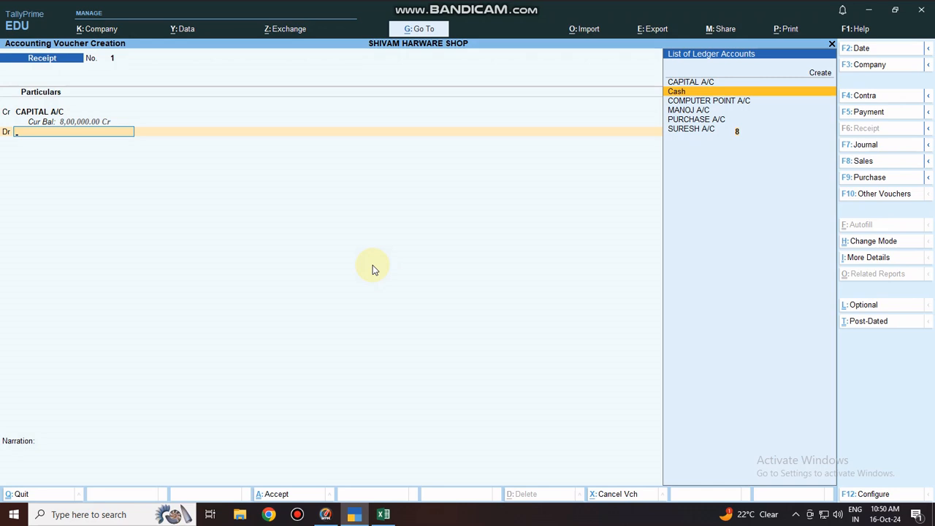
{"action": "key", "text": "Return"}
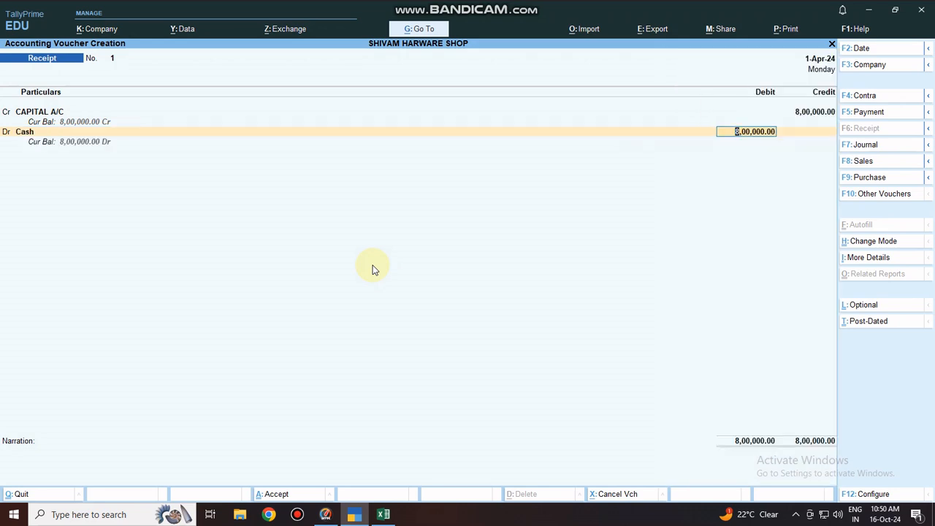
{"action": "key", "text": "Return"}
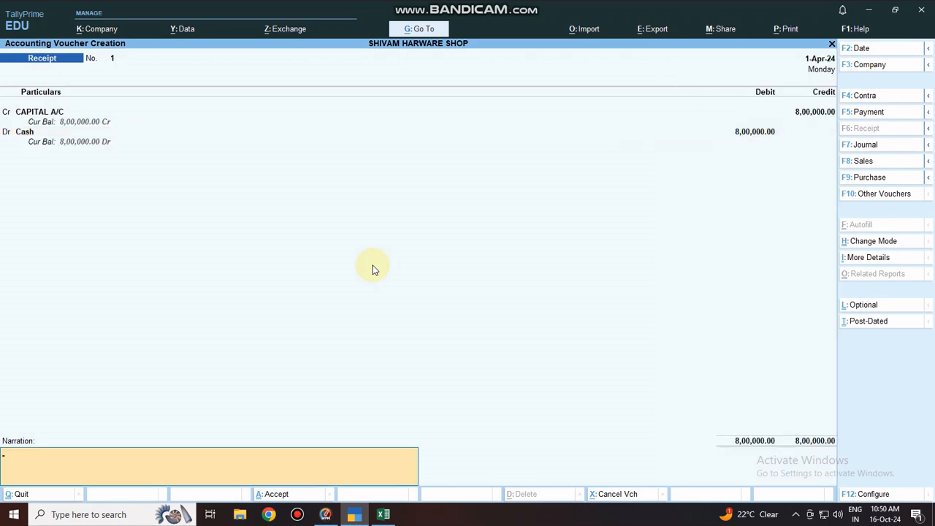
{"action": "key", "text": "Return"}
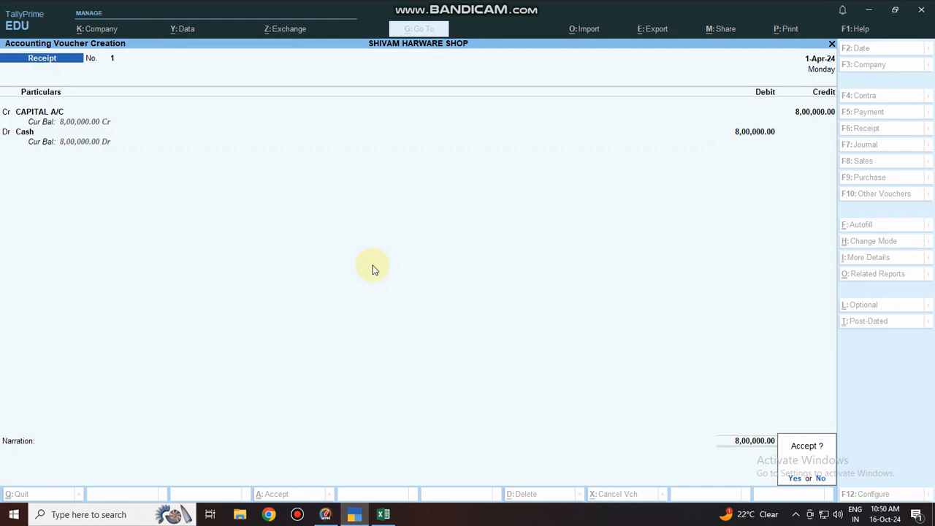
{"action": "key", "text": "y"}
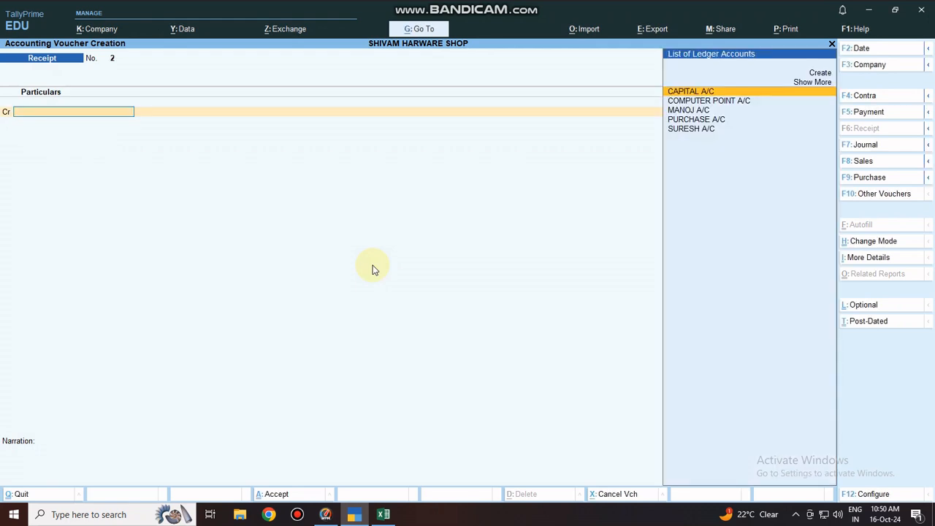
{"action": "key", "text": "Escape"}
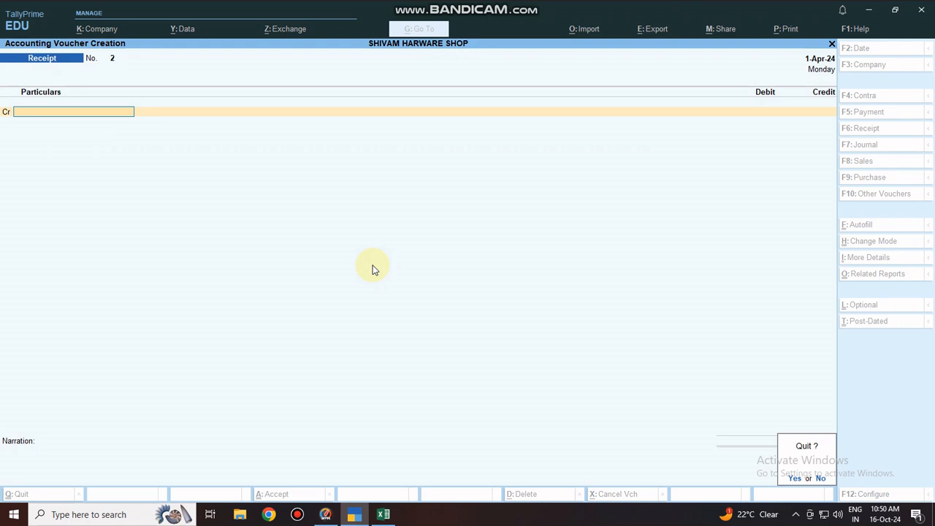
{"action": "key", "text": "y"}
View the company's Balance Sheet to check the capital and current assets, then close the report
{"action": "key", "text": "Down"}
{"action": "key", "text": "Down"}
{"action": "key", "text": "Down"}
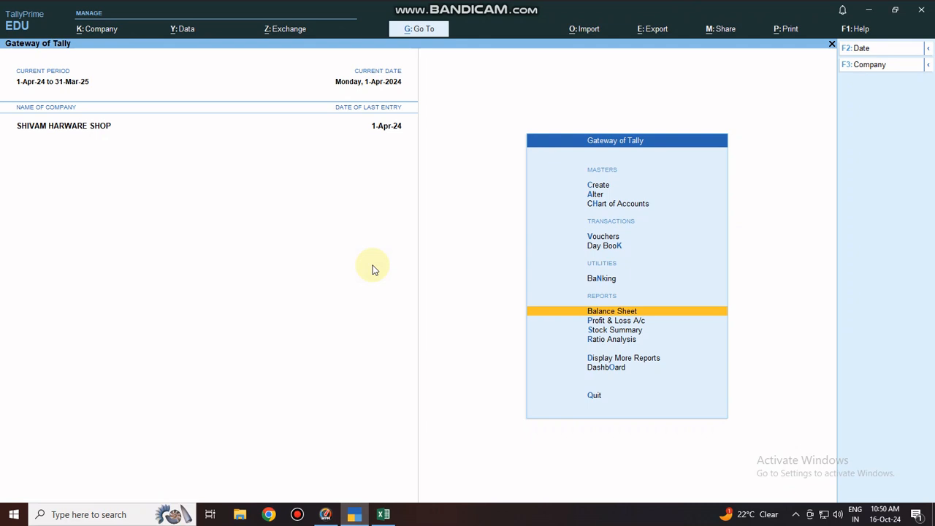
{"action": "key", "text": "Return"}
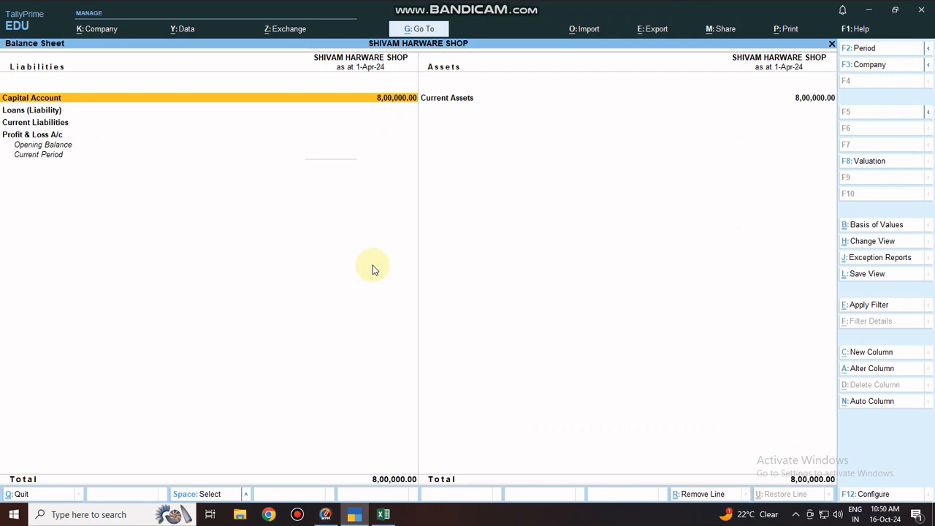
{"action": "key", "text": "Escape"}
Reopen voucher creation from the Gateway of Tally
{"action": "key", "text": "Up"}
{"action": "key", "text": "Up"}
{"action": "key", "text": "Up"}
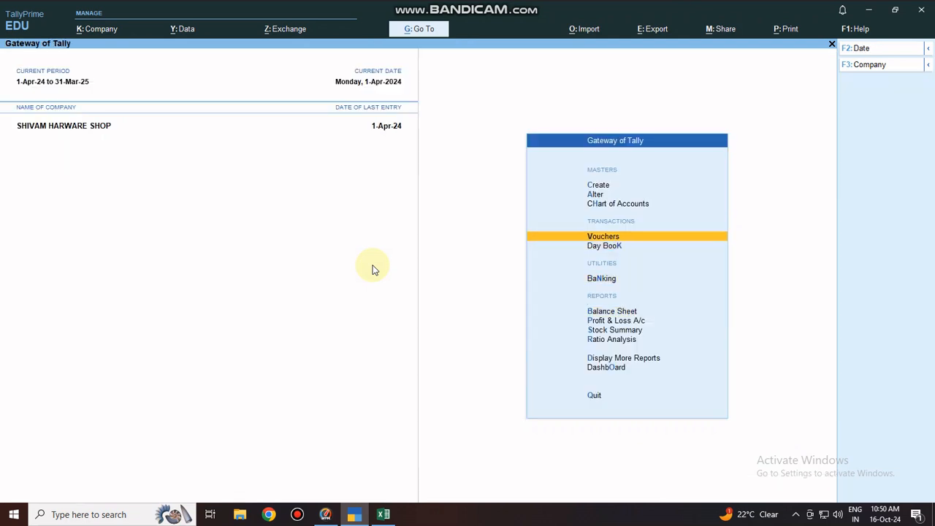
{"action": "key", "text": "Return"}
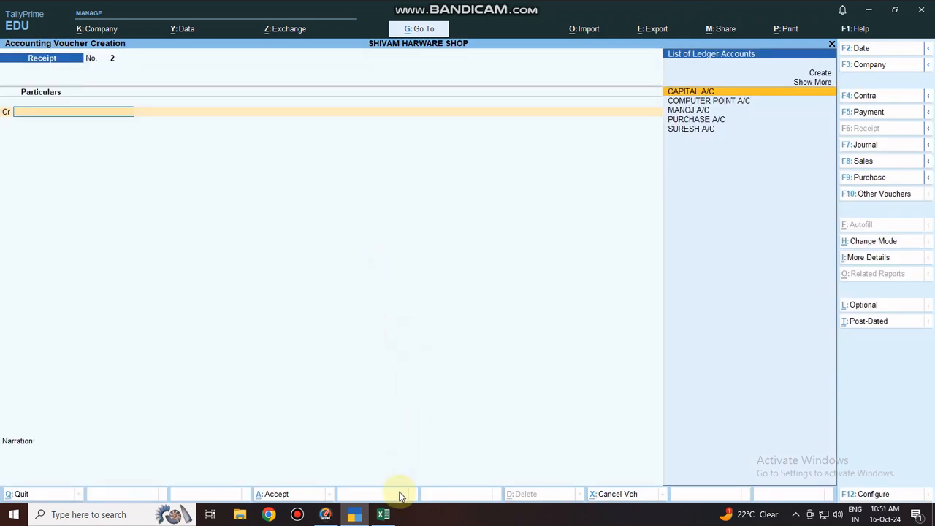
Switch to Excel and review the dates, particulars, voucher types, voucher numbers and credit amounts in the purchase entry table
{"action": "left_click", "coordinate": [383, 514]}
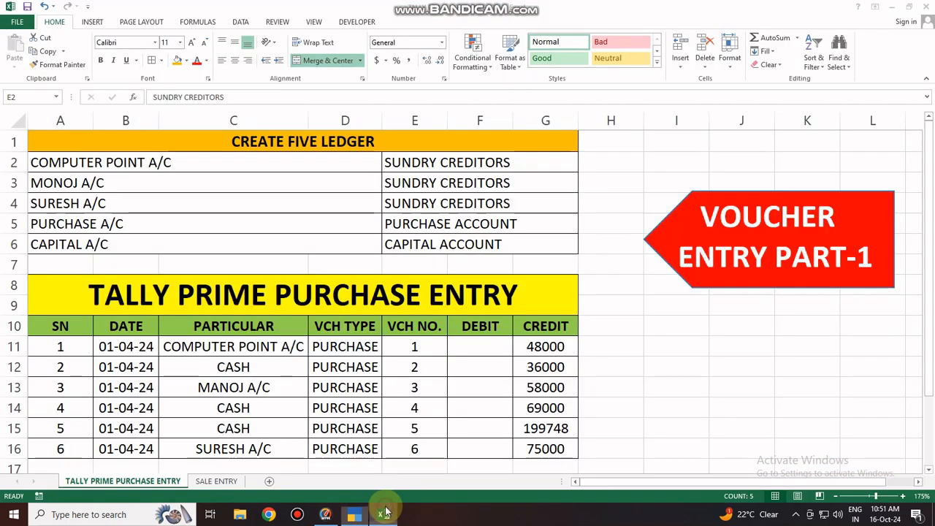
{"action": "left_click", "coordinate": [129, 349]}
{"action": "left_click", "coordinate": [233, 350]}
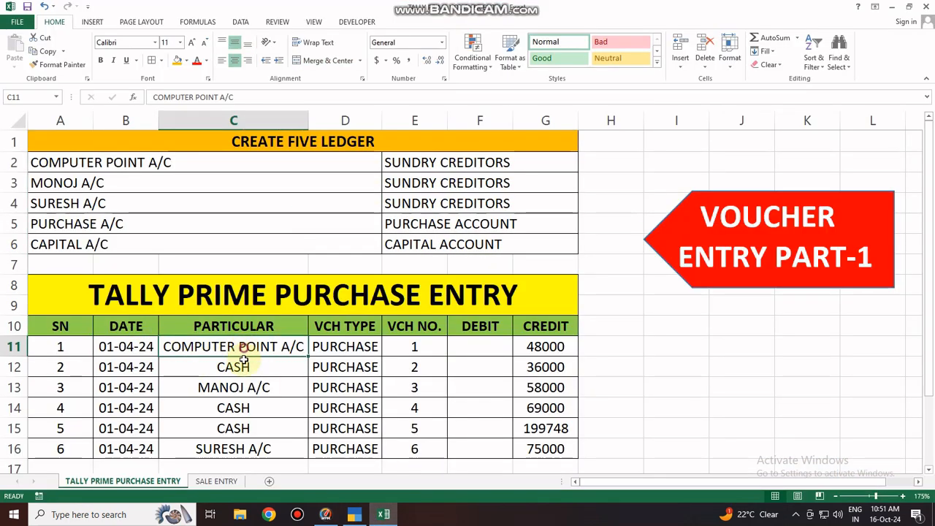
{"action": "left_click_drag", "start_coordinate": [236, 355], "coordinate": [240, 442]}
{"action": "left_click_drag", "start_coordinate": [344, 347], "coordinate": [345, 447]}
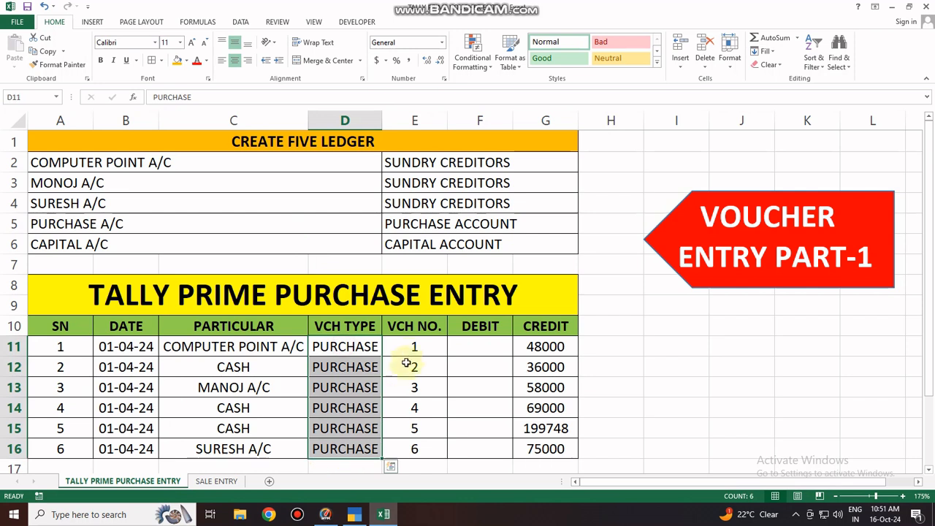
{"action": "left_click_drag", "start_coordinate": [407, 352], "coordinate": [413, 447]}
{"action": "left_click_drag", "start_coordinate": [535, 346], "coordinate": [535, 446]}
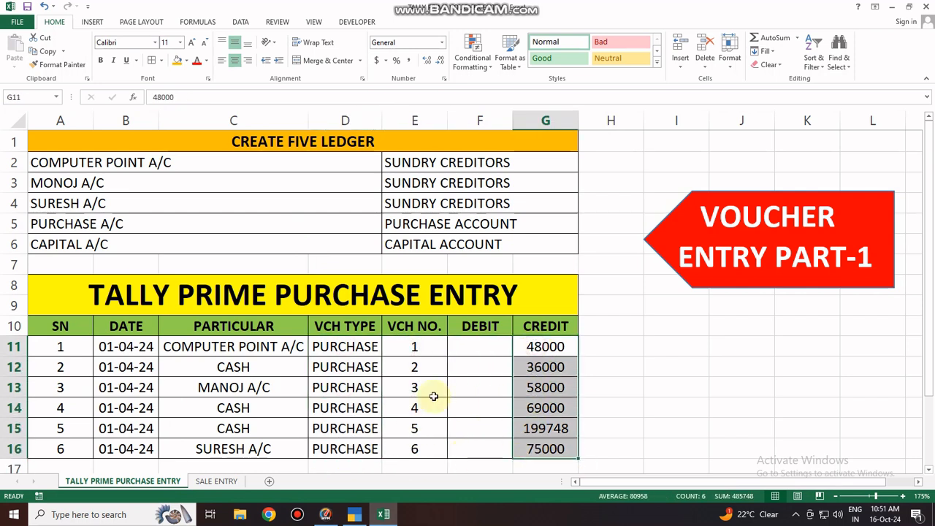
{"action": "left_click_drag", "start_coordinate": [42, 326], "coordinate": [493, 447]}
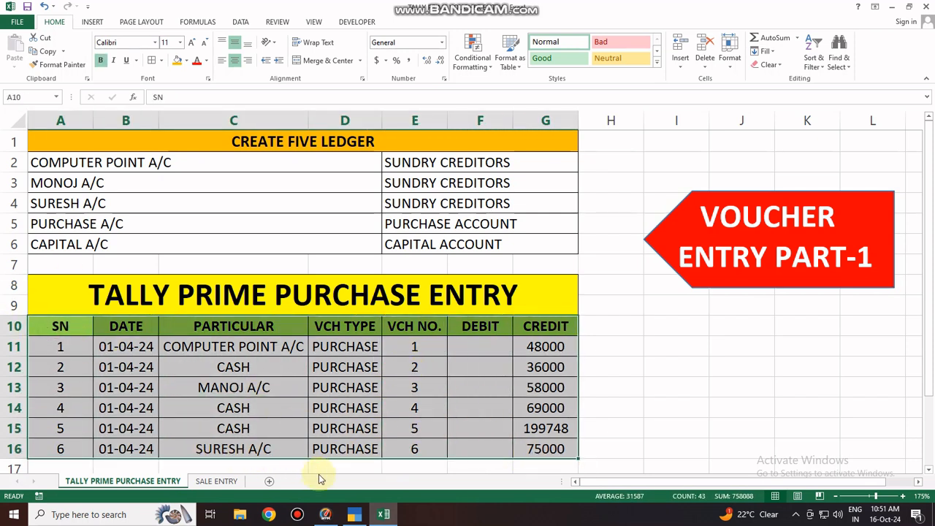
Switch back to TallyPrime, change the voucher type to Purchase and set its mode to As Voucher
{"action": "left_click", "coordinate": [354, 514]}
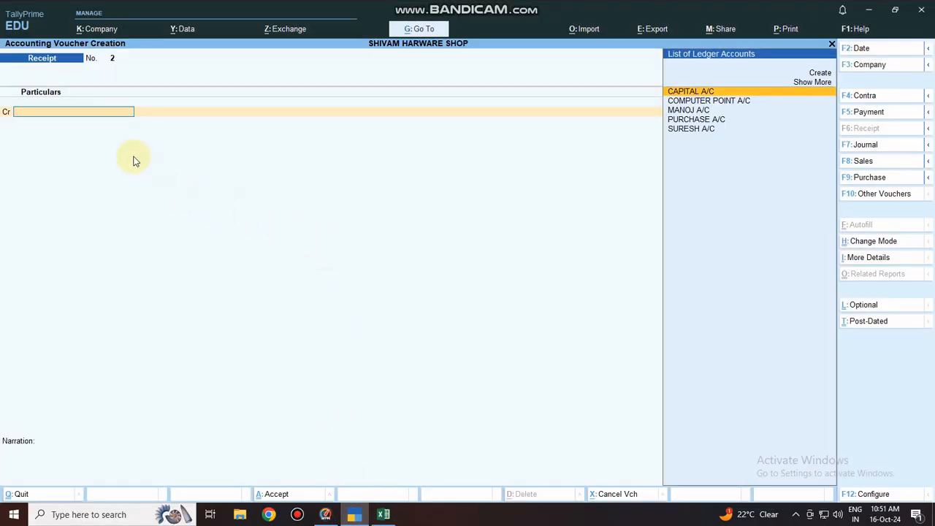
{"action": "key", "text": "F9"}
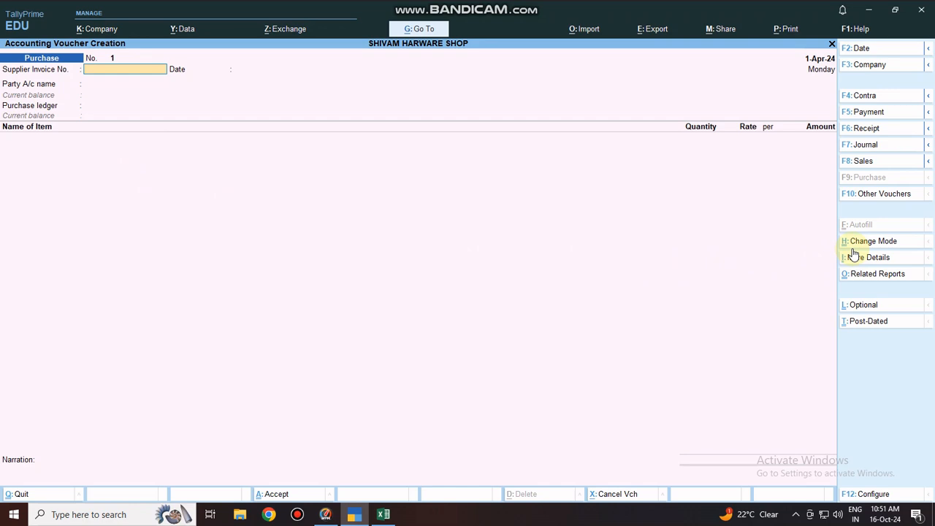
{"action": "key", "text": "ctrl"}
{"action": "key", "text": "ctrl+h"}
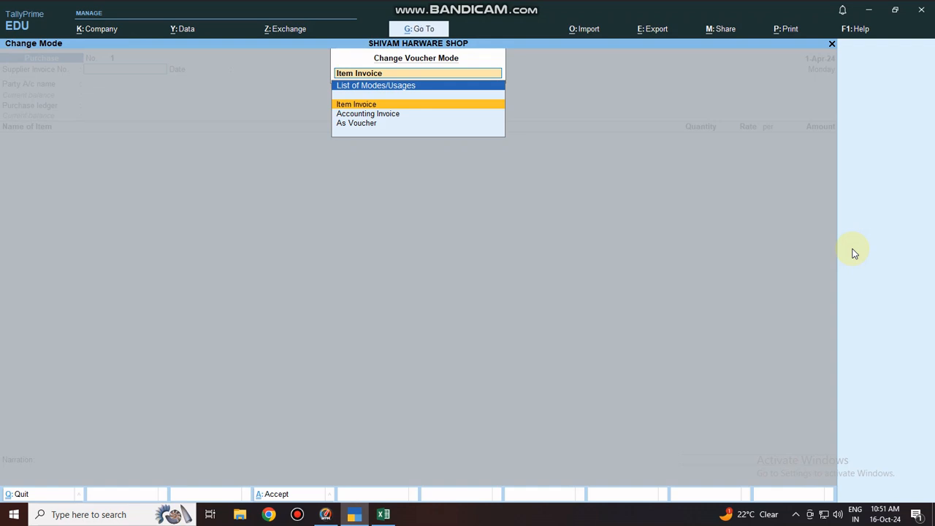
{"action": "key", "text": "Down"}
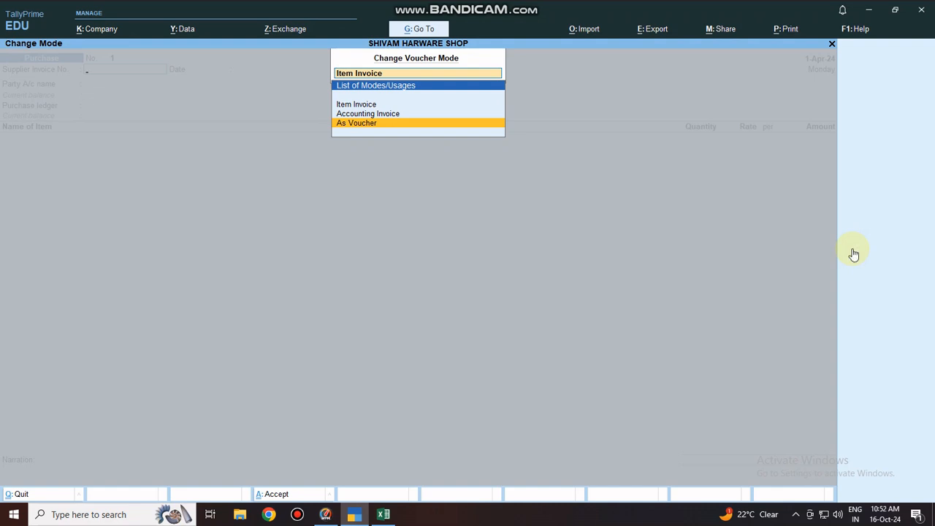
{"action": "key", "text": "Return"}
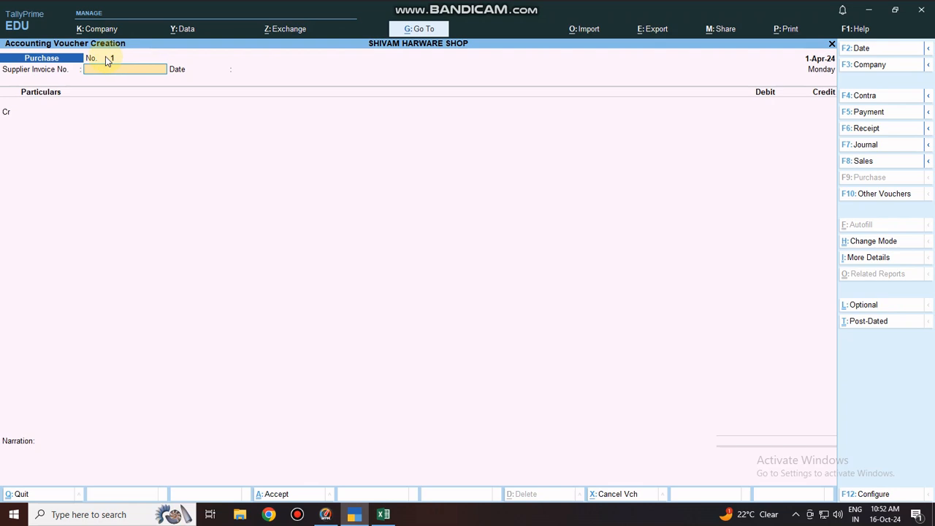
Credit COMPUTER POINT A/C in the Purchase voucher, leaving the supplier invoice and receipt details blank and the party details at their defaults
{"action": "key", "text": "Return"}
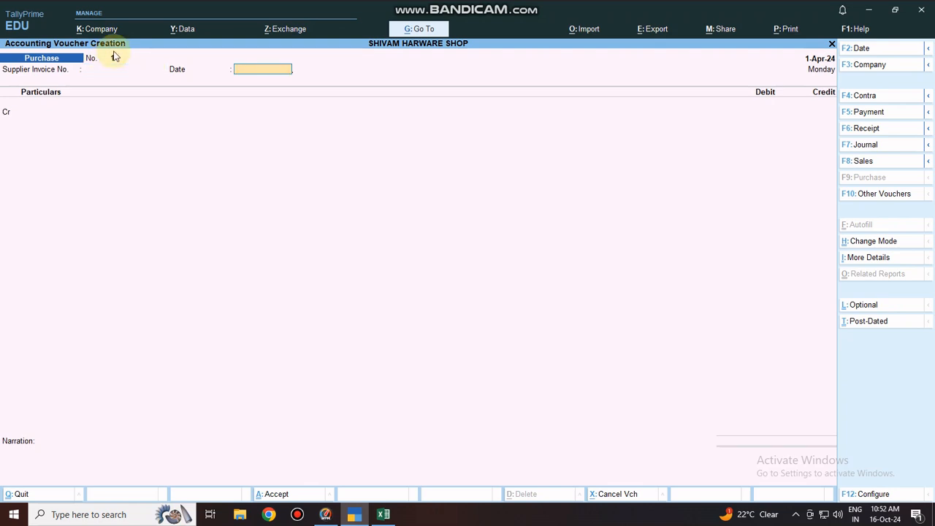
{"action": "key", "text": "Return"}
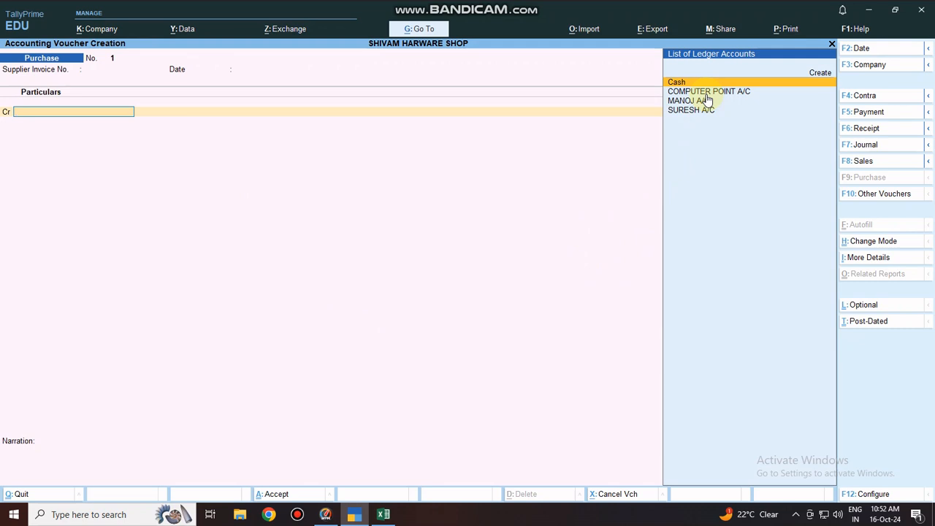
{"action": "key", "text": "Down"}
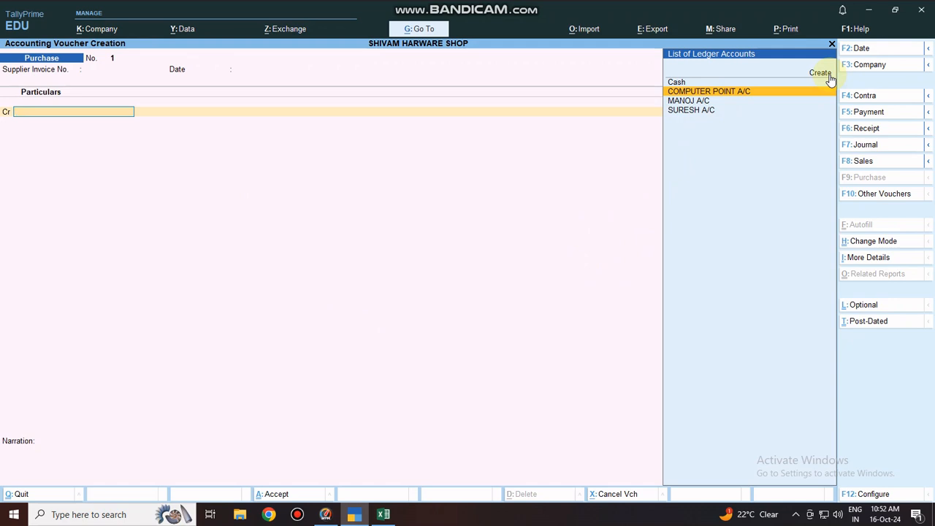
{"action": "key", "text": "Return"}
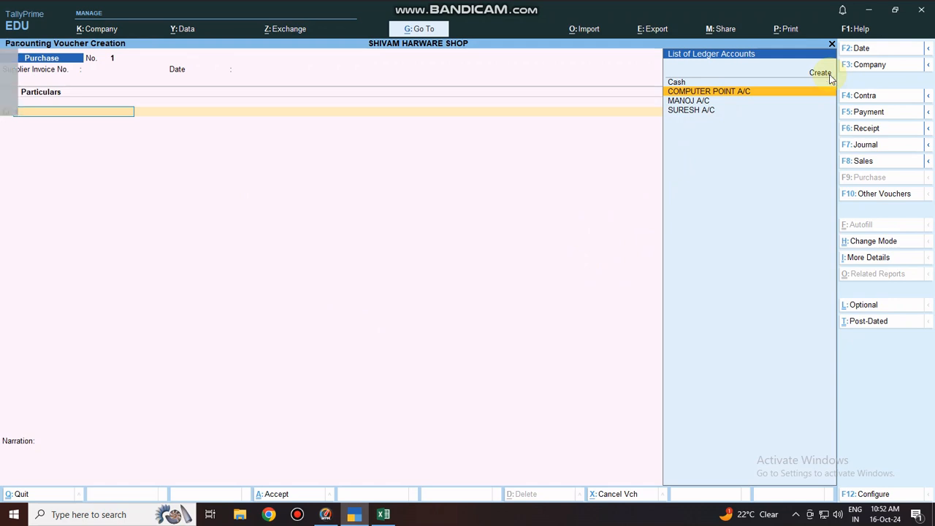
{"action": "key", "text": "Return"}
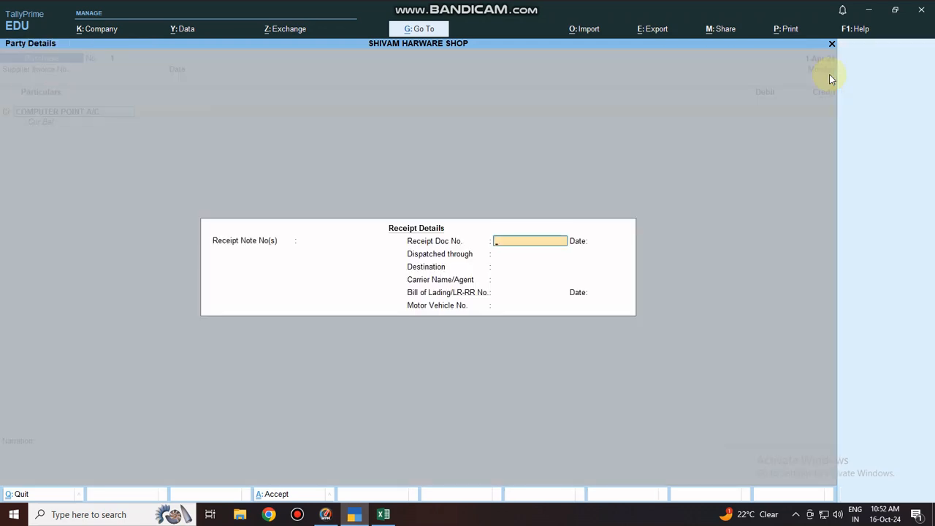
{"action": "key", "text": "Return"}
{"action": "key", "text": "Return"}
{"action": "key", "text": "Return"}
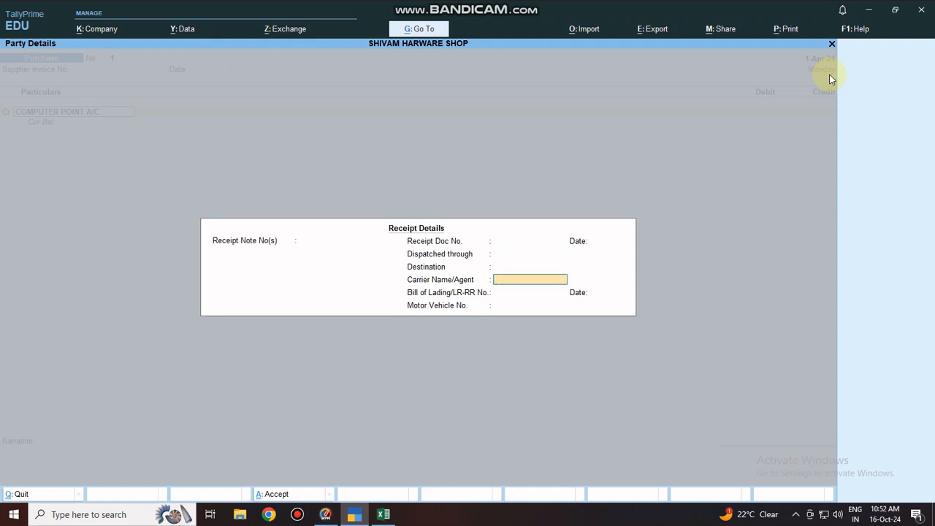
{"action": "key", "text": "Return"}
{"action": "key", "text": "Return"}
{"action": "key", "text": "Return"}
{"action": "key", "text": "Return"}
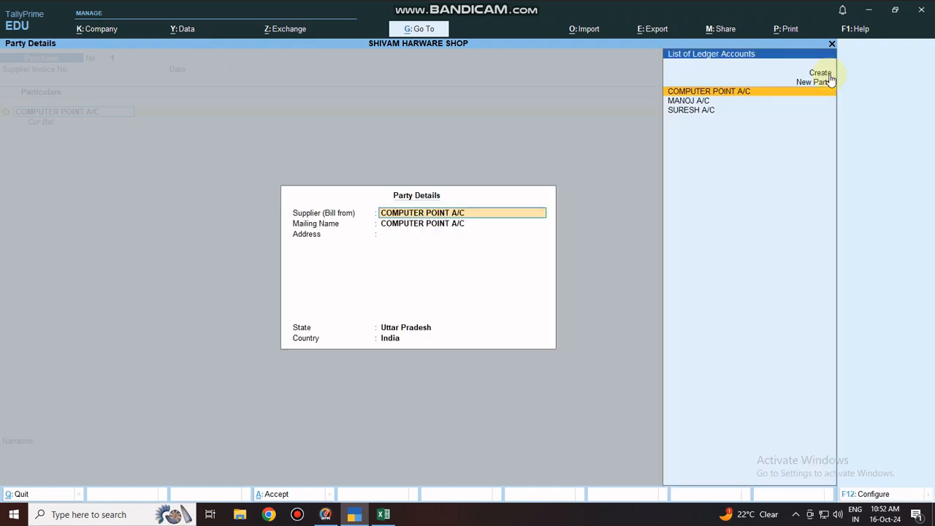
{"action": "key", "text": "Return"}
{"action": "key", "text": "Return"}
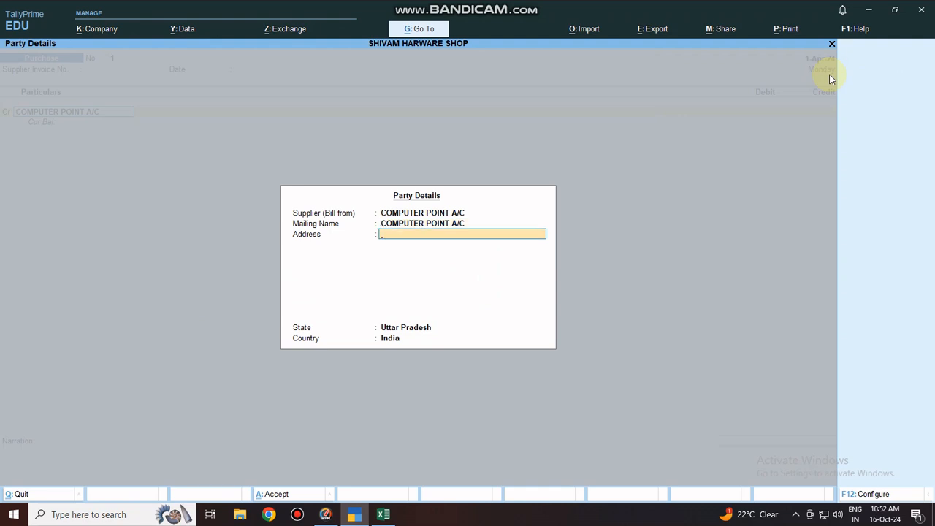
{"action": "key", "text": "Return"}
{"action": "key", "text": "Return"}
{"action": "key", "text": "Return"}
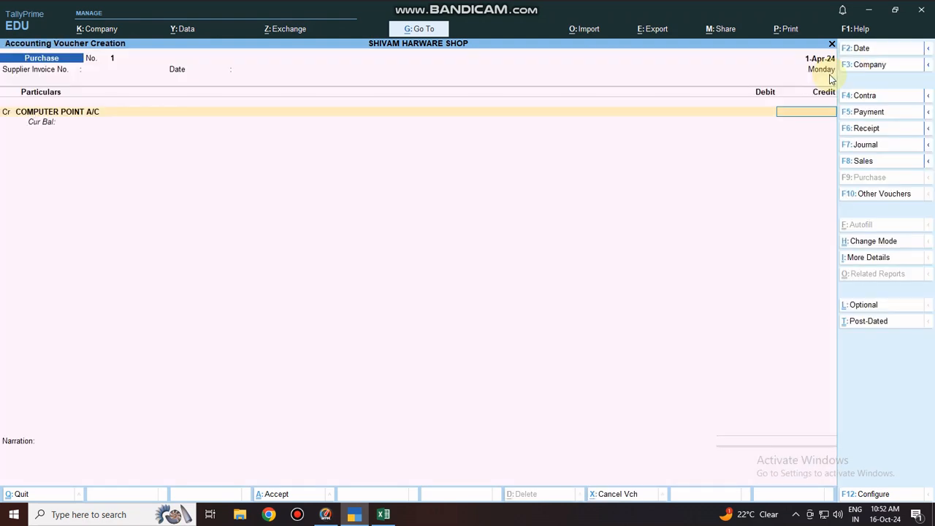
Set the COMPUTER POINT A/C credit amount to 48000 and allocate it bill-wise as New Ref
{"action": "type", "text": "48000"}
{"action": "key", "text": "Return"}
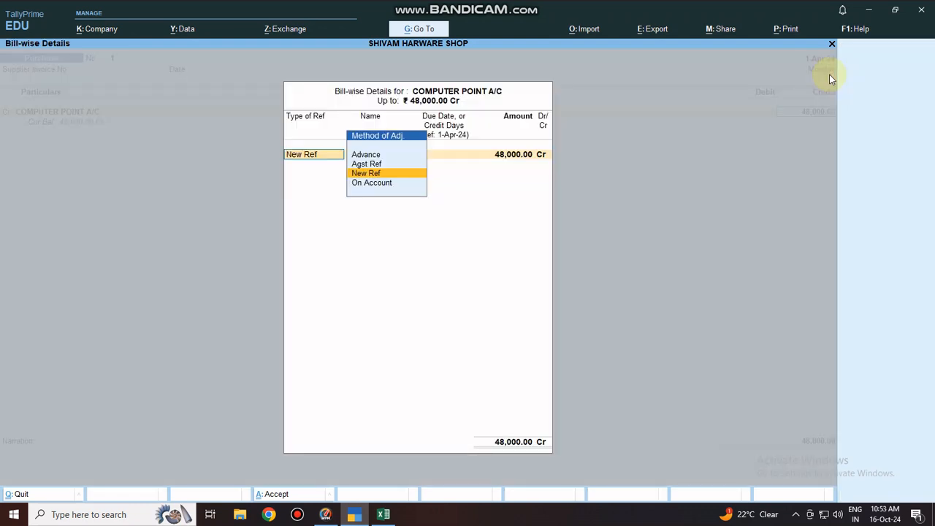
{"action": "key", "text": "Return"}
{"action": "key", "text": "Return"}
{"action": "key", "text": "Return"}
{"action": "key", "text": "Return"}
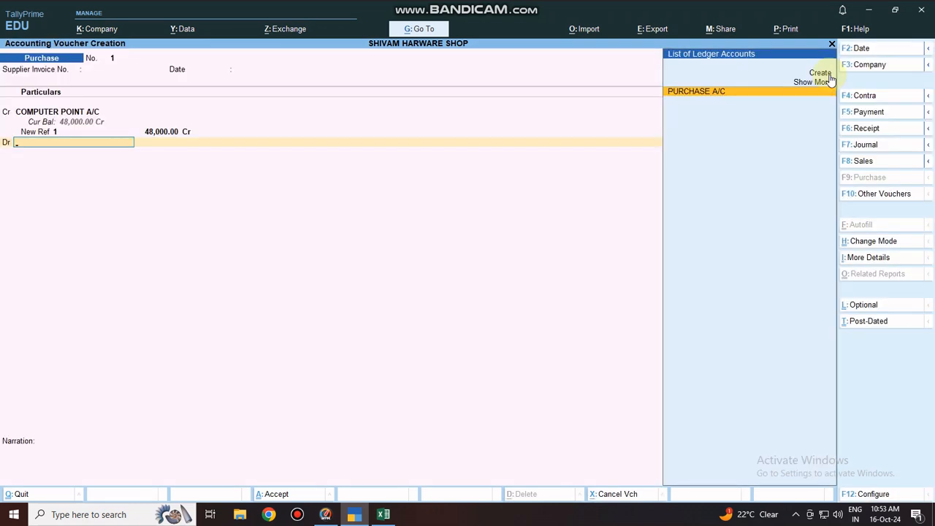
Debit PURCHASE A/C with 48,000 without item allocations or narration and save the Purchase voucher
{"action": "key", "text": "Return"}
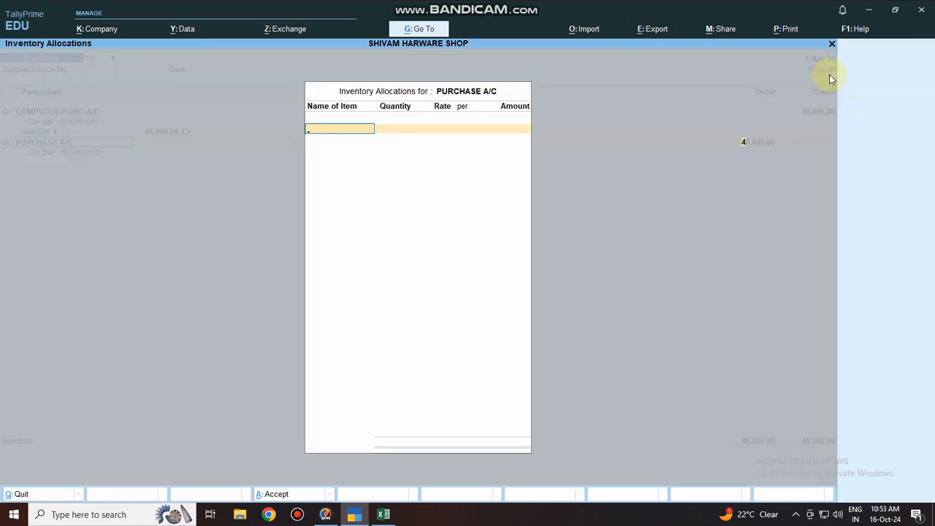
{"action": "key", "text": "Return"}
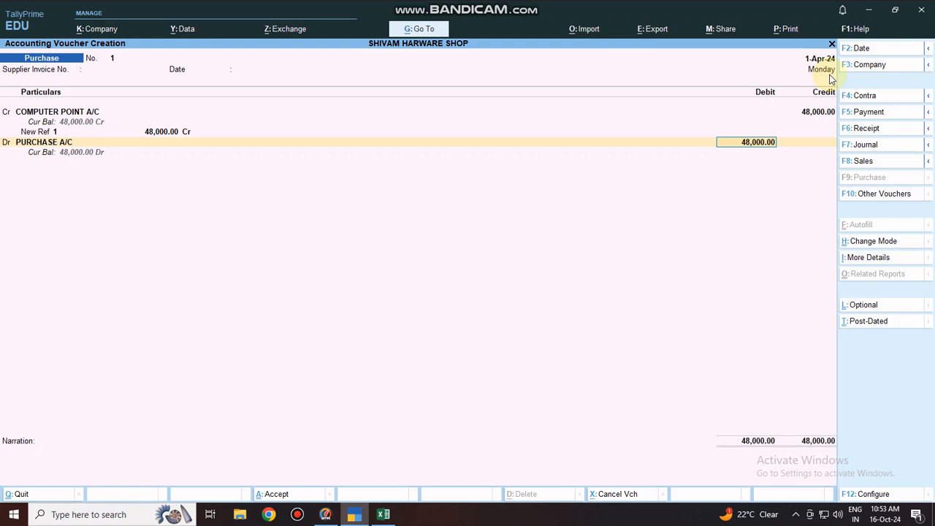
{"action": "key", "text": "Return"}
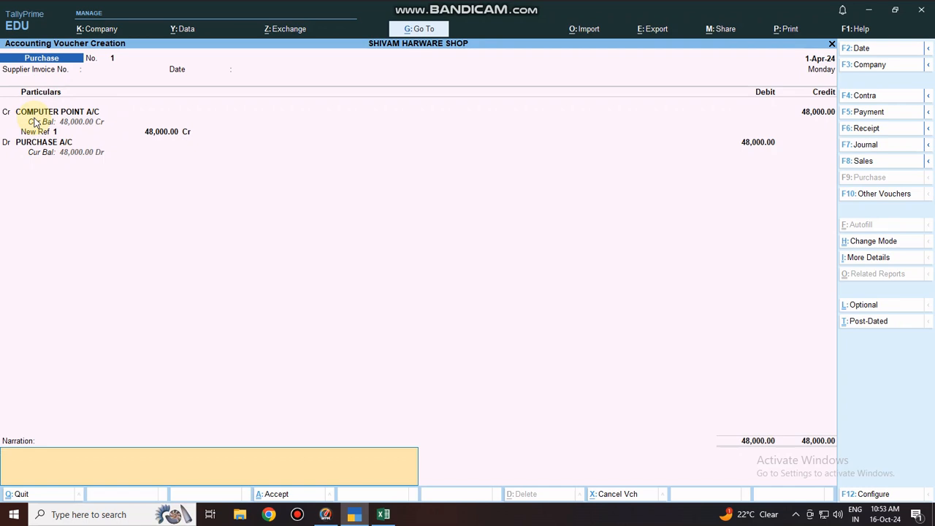
{"action": "key", "text": "Return"}
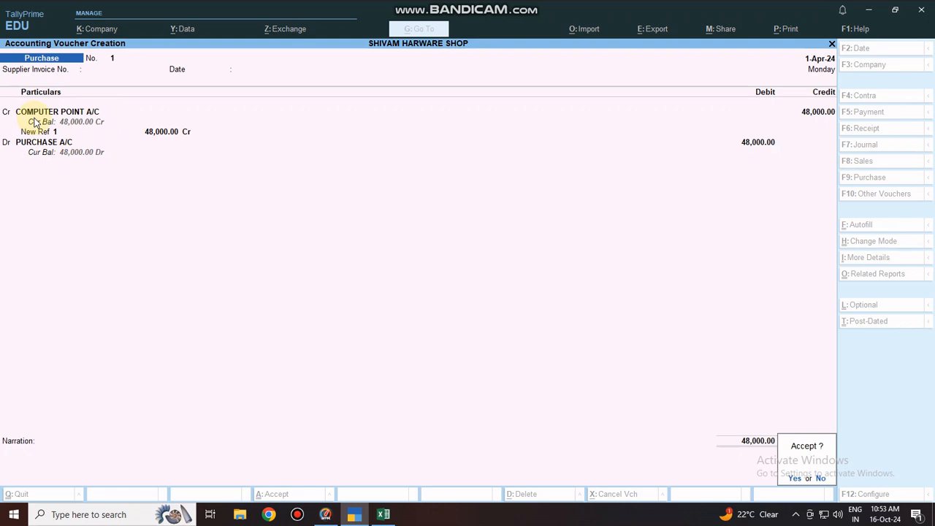
{"action": "key", "text": "Return"}
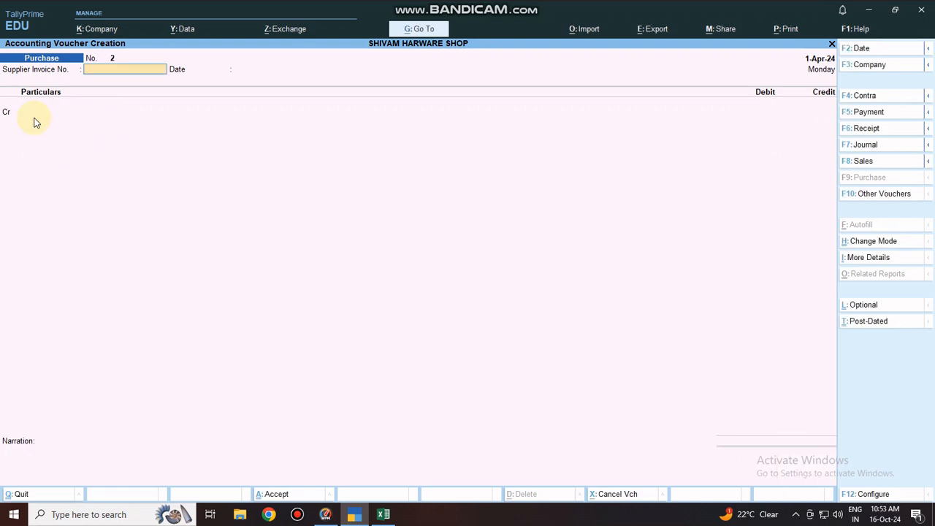
Credit Cash in the second Purchase voucher, leaving the invoice and receipt details blank and the party details at their defaults
{"action": "key", "text": "Return"}
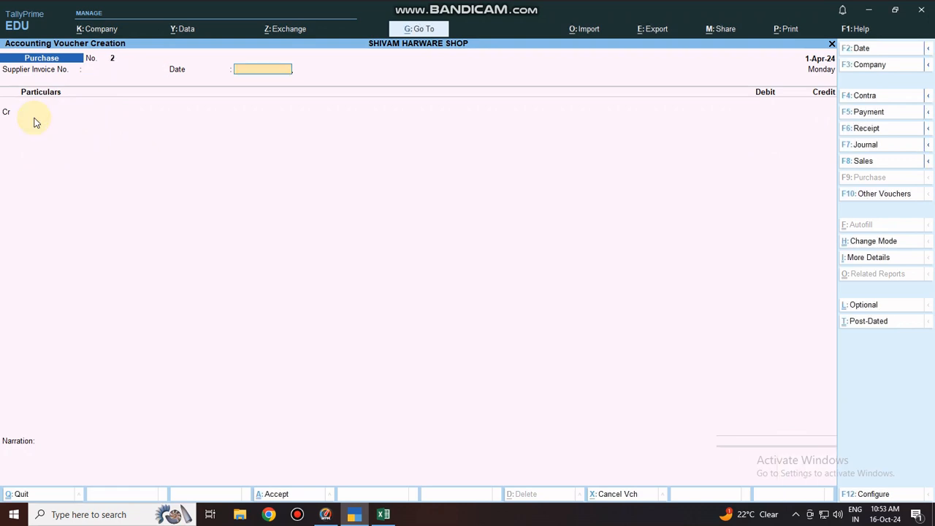
{"action": "key", "text": "Return"}
{"action": "type", "text": "CAS"}
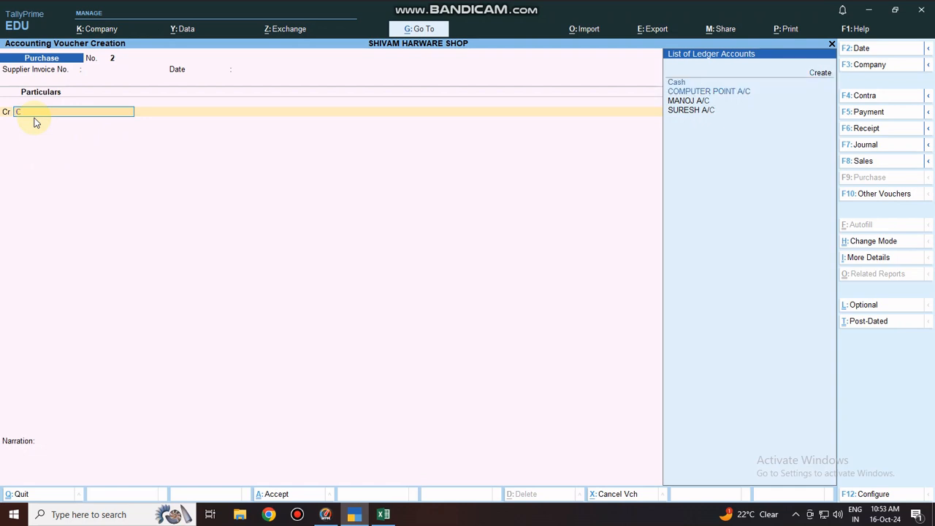
{"action": "key", "text": "Return"}
{"action": "key", "text": "Return"}
{"action": "key", "text": "Return"}
{"action": "key", "text": "Return"}
{"action": "key", "text": "Return"}
{"action": "key", "text": "Return"}
{"action": "key", "text": "Return"}
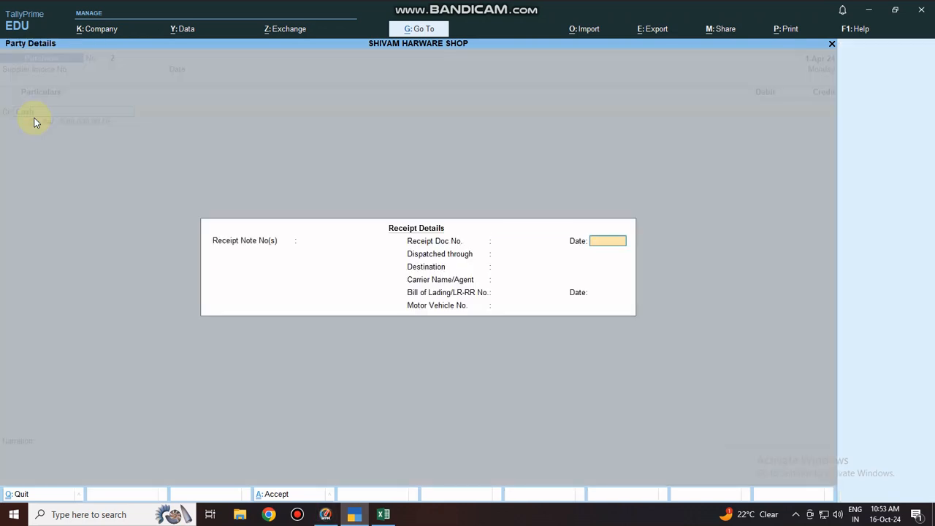
{"action": "key", "text": "Return"}
{"action": "key", "text": "Return"}
{"action": "key", "text": "Return"}
{"action": "key", "text": "Return"}
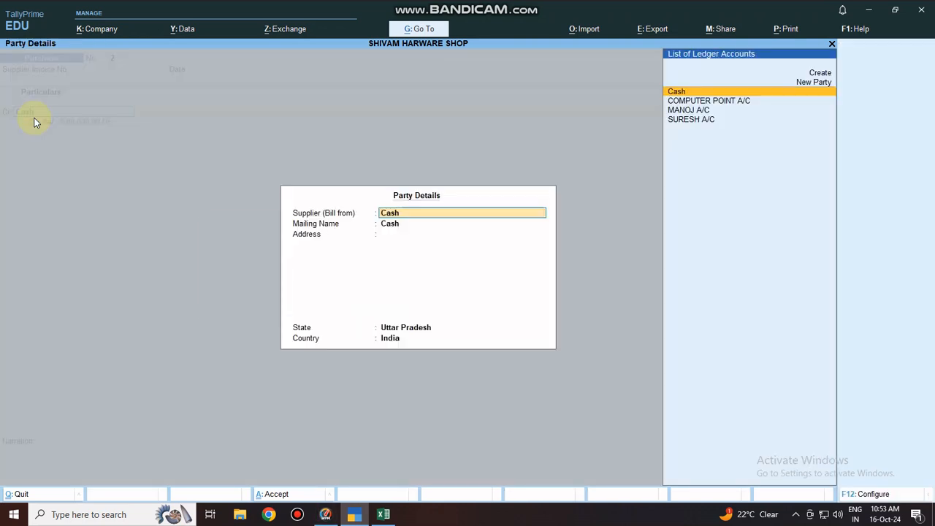
{"action": "key", "text": "Return"}
{"action": "key", "text": "Return"}
{"action": "key", "text": "Return"}
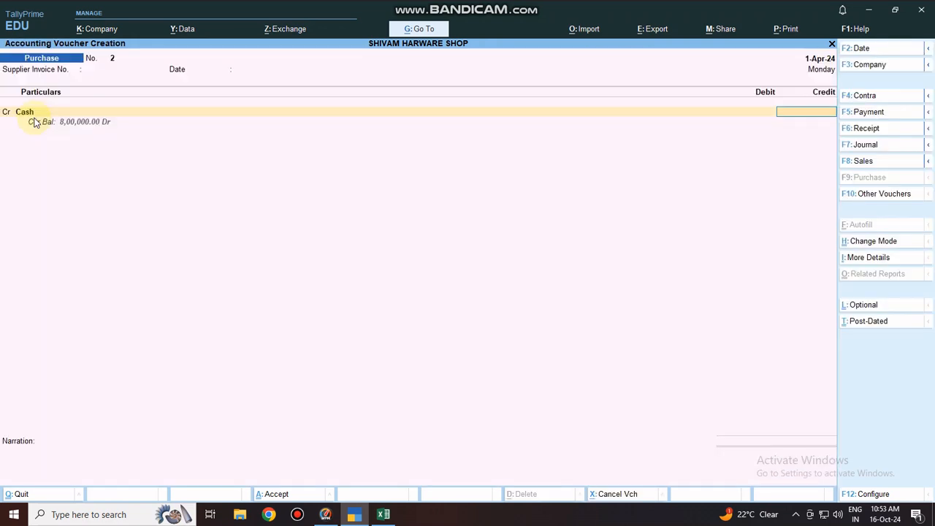
Set the Cash credit to 36000, debit PURCHASE A/C with the same amount and save the voucher without narration
{"action": "type", "text": "36000"}
{"action": "key", "text": "Return"}
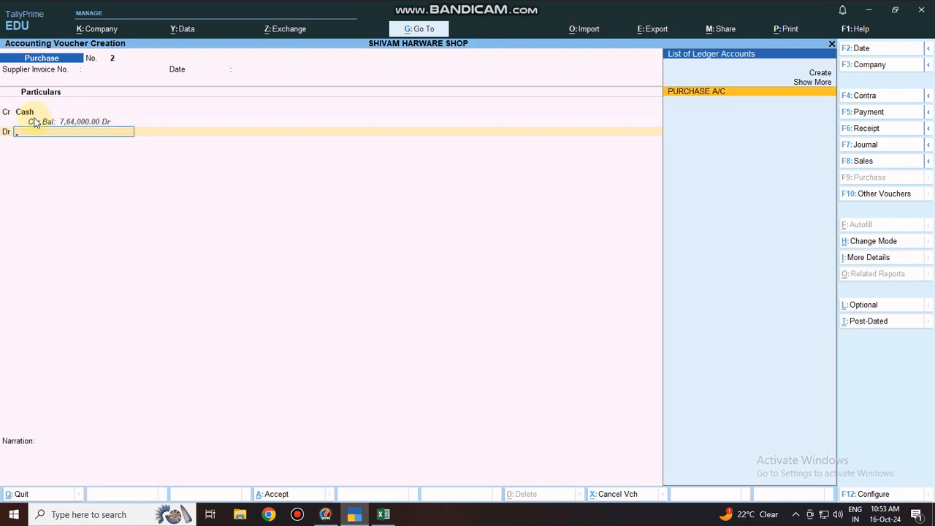
{"action": "key", "text": "Return"}
{"action": "key", "text": "Return"}
{"action": "key", "text": "Return"}
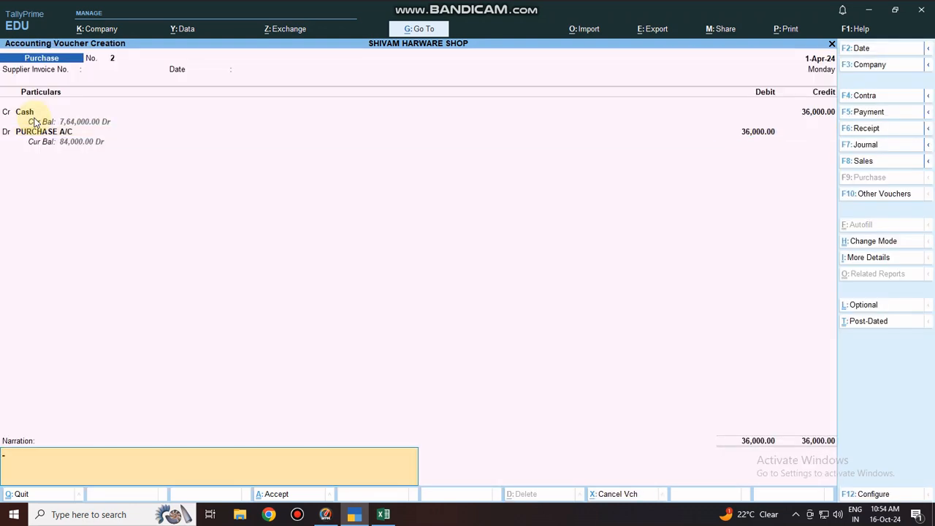
{"action": "key", "text": "Return"}
{"action": "key", "text": "Return"}
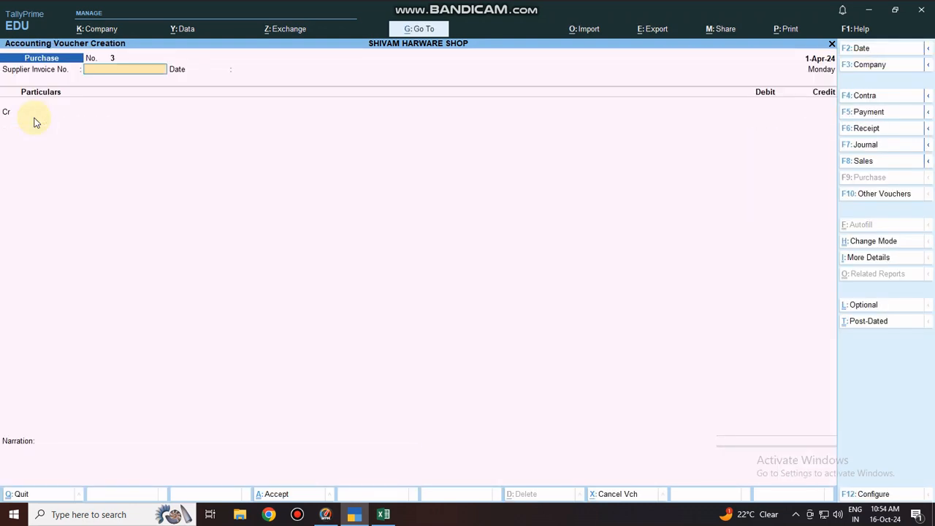
Credit the supplier ledger listed for entry 3 in the third Purchase voucher, leaving receipt details blank and party details at their defaults
{"action": "key", "text": "Return"}
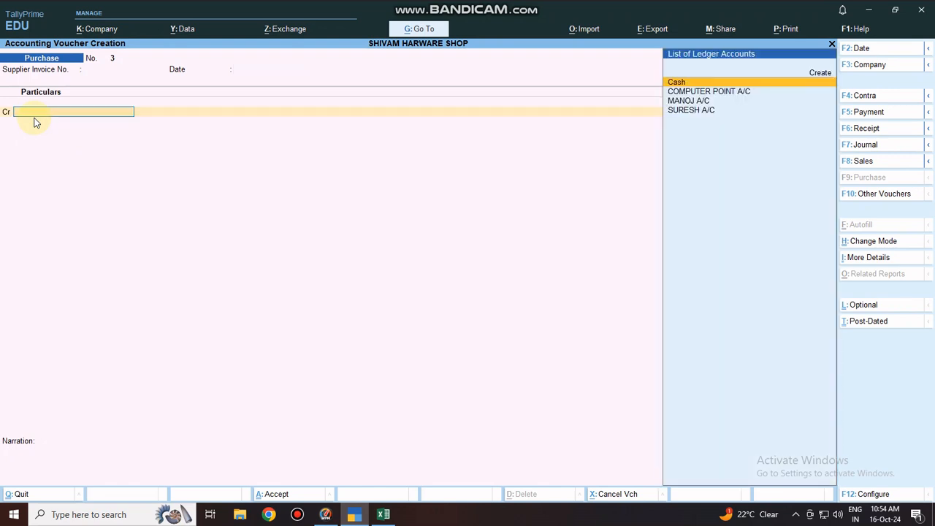
{"action": "type", "text": "ma"}
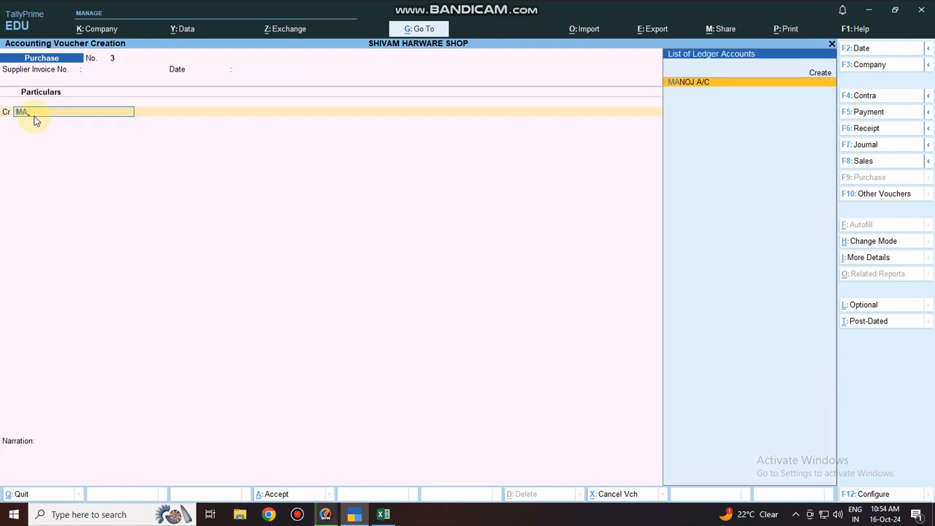
{"action": "key", "text": "Return"}
{"action": "key", "text": "Return"}
{"action": "key", "text": "Return"}
{"action": "key", "text": "Return"}
{"action": "key", "text": "Return"}
{"action": "key", "text": "Return"}
{"action": "key", "text": "Return"}
{"action": "key", "text": "Return"}
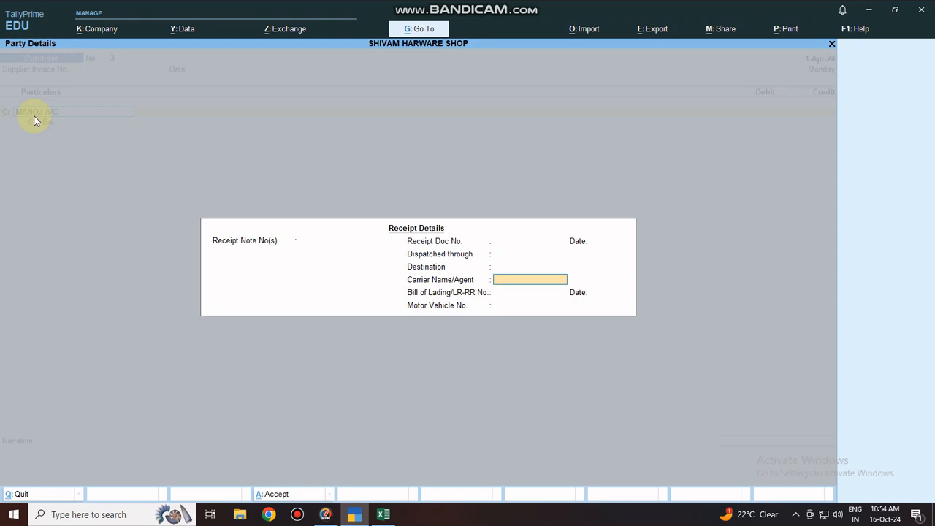
{"action": "key", "text": "Return"}
{"action": "key", "text": "Return"}
{"action": "key", "text": "Return"}
{"action": "key", "text": "Return"}
{"action": "key", "text": "Return"}
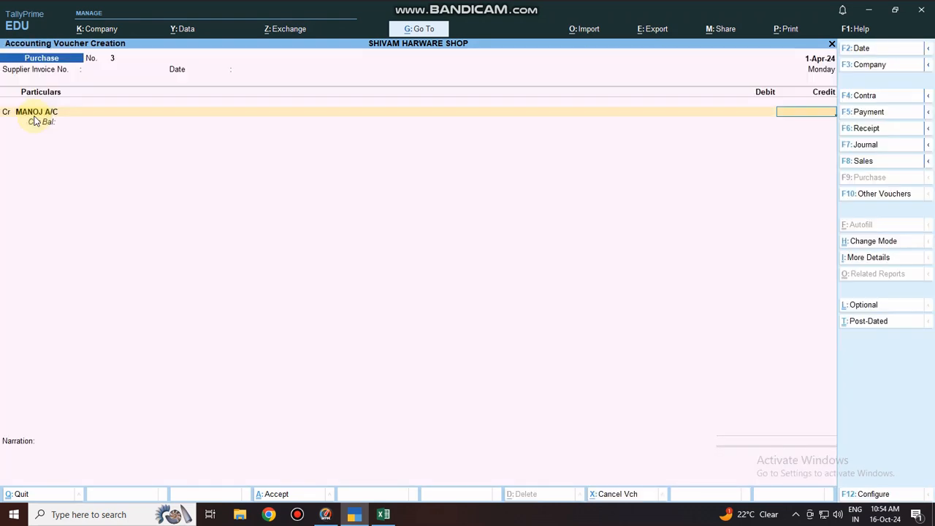
Set the third voucher's credit amount to 58,000 and allocate it bill-wise as New Ref
{"action": "type", "text": "58,000"}
{"action": "key", "text": "Return"}
{"action": "key", "text": "Return"}
{"action": "key", "text": "Return"}
{"action": "key", "text": "Return"}
{"action": "key", "text": "Return"}
{"action": "key", "text": "Return"}
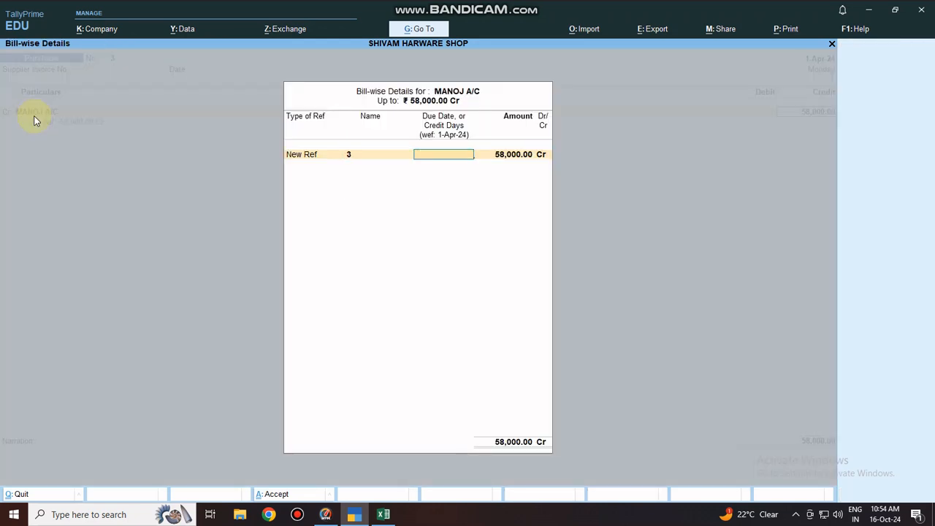
{"action": "key", "text": "Return"}
Debit PURCHASE A/C with 58,000 in the third voucher and save it without narration
{"action": "key", "text": "Return"}
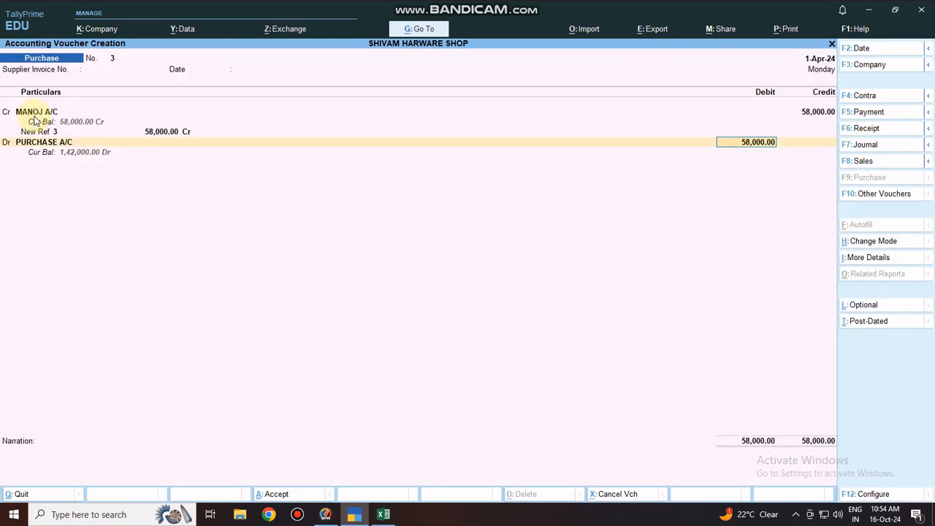
{"action": "key", "text": "Return"}
{"action": "key", "text": "Return"}
{"action": "key", "text": "Return"}
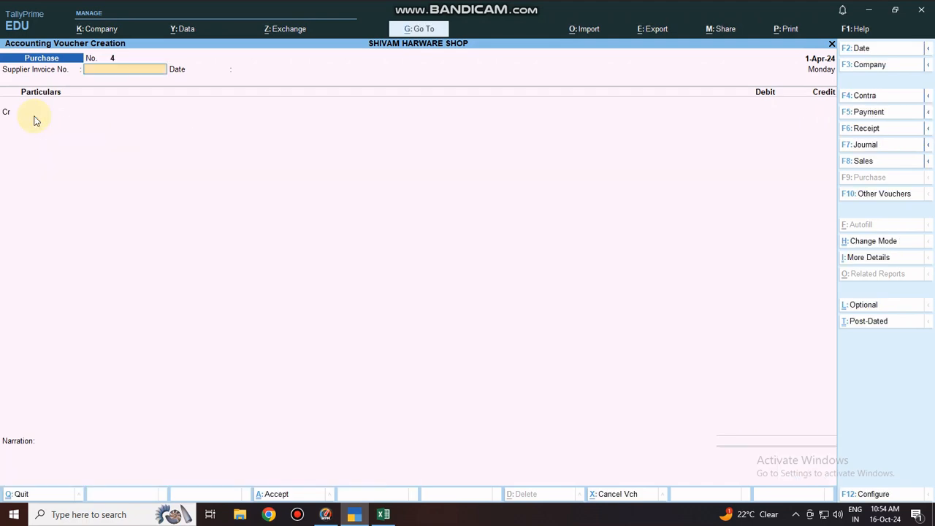
Switch to the Excel list to check the next purchase entry, and return to TallyPrime
{"action": "left_click", "coordinate": [383, 514]}
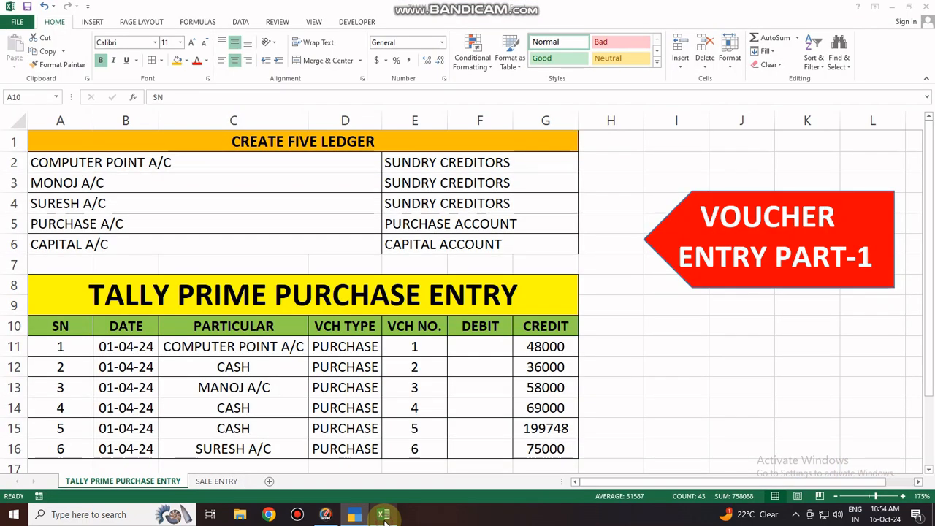
{"action": "left_click", "coordinate": [211, 387]}
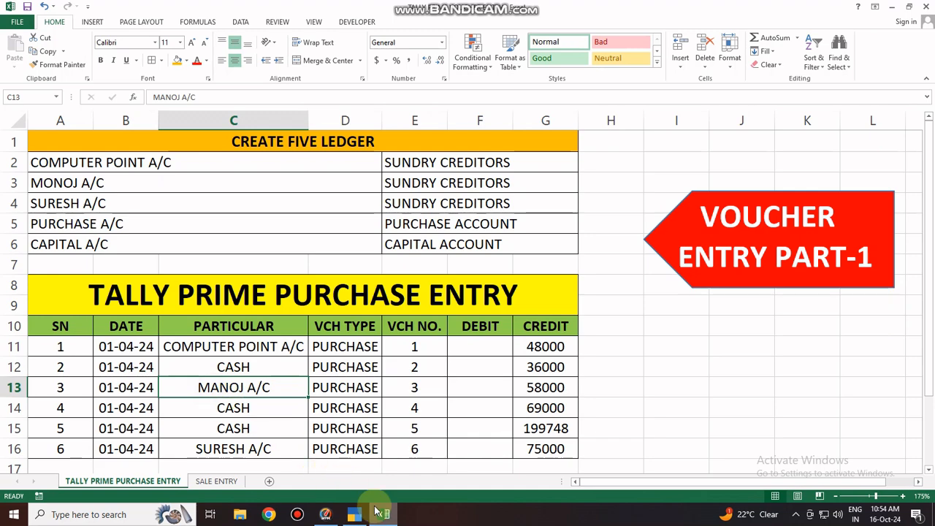
{"action": "left_click", "coordinate": [354, 514]}
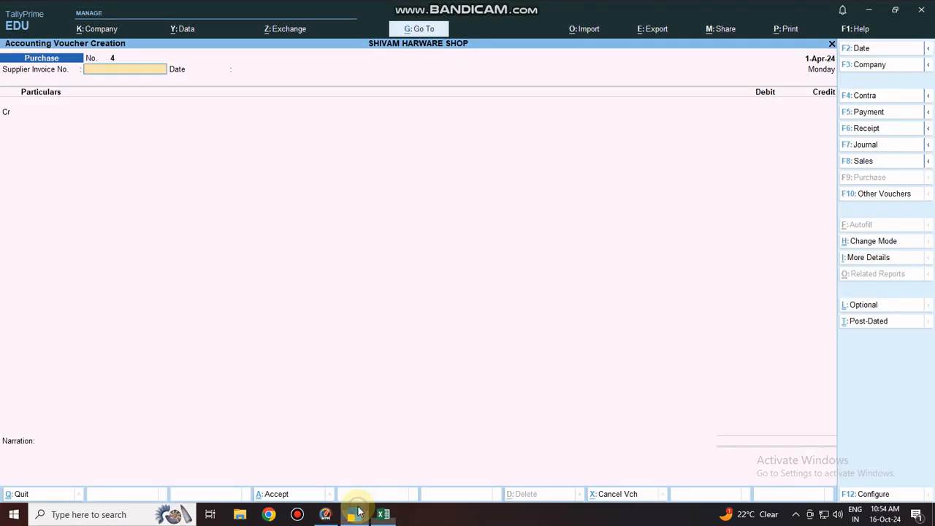
Credit Cash in the fourth Purchase voucher, leaving the invoice and receipt details blank and the party details at their defaults
{"action": "key", "text": "Return"}
{"action": "key", "text": "Return"}
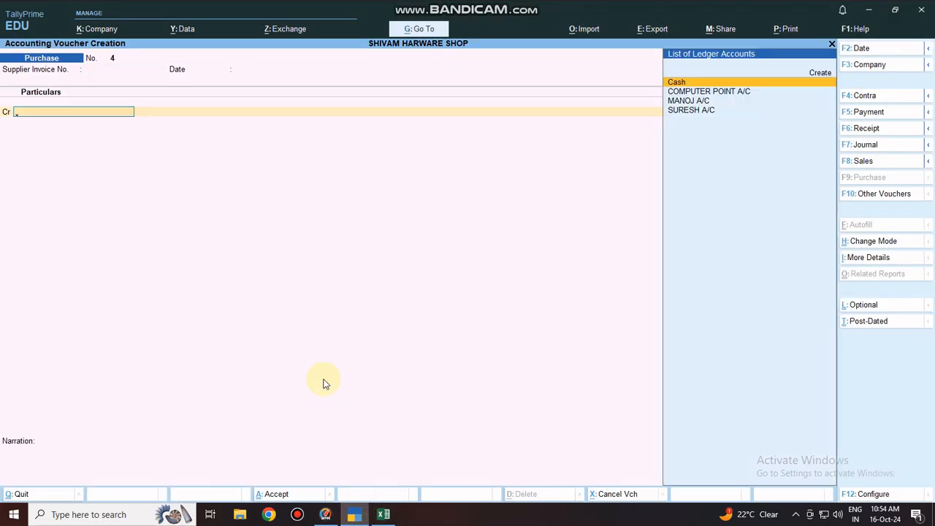
{"action": "key", "text": "Return"}
{"action": "key", "text": "Return"}
{"action": "key", "text": "Return"}
{"action": "key", "text": "Return"}
{"action": "key", "text": "Return"}
{"action": "key", "text": "Return"}
{"action": "key", "text": "Return"}
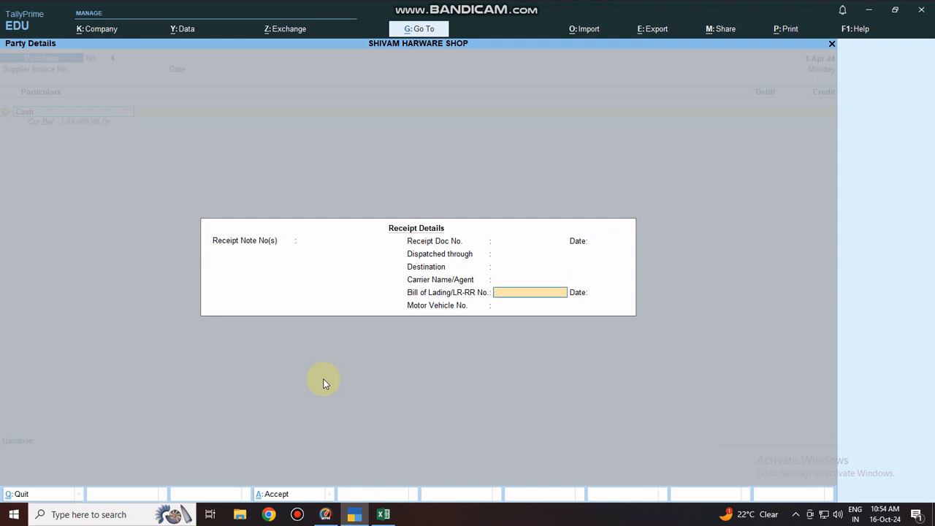
{"action": "key", "text": "Return"}
{"action": "key", "text": "Return"}
{"action": "key", "text": "Return"}
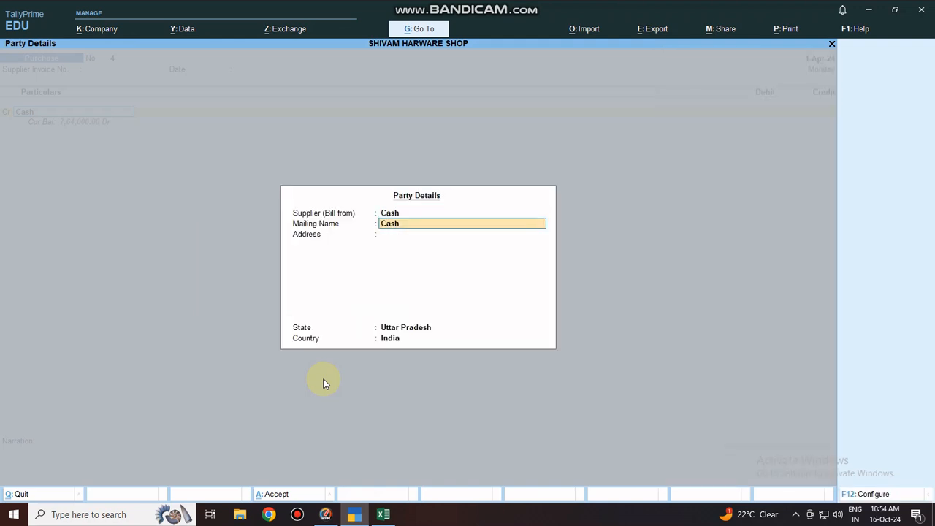
{"action": "key", "text": "Return"}
{"action": "key", "text": "Return"}
{"action": "key", "text": "Return"}
{"action": "key", "text": "Return"}
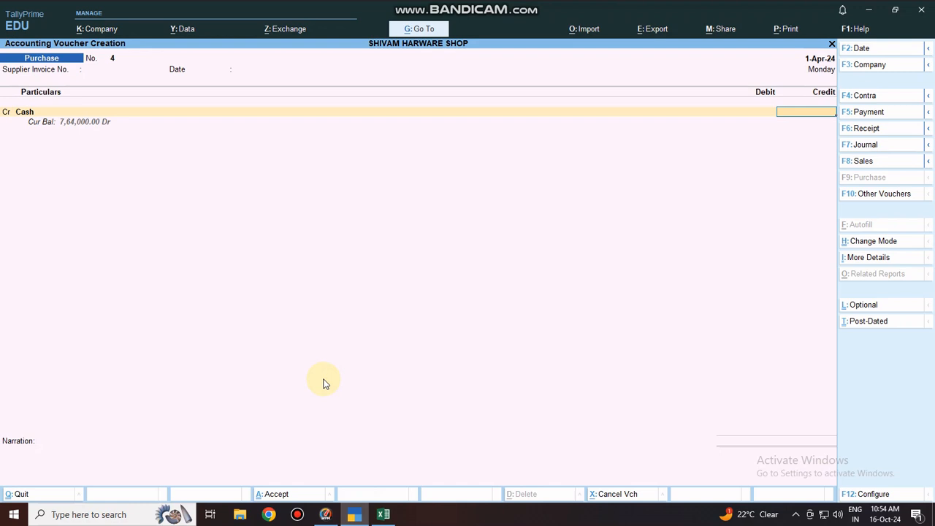
Set the Cash credit to 69000, debit PURCHASE A/C with the same amount and save the voucher without narration
{"action": "type", "text": "69000"}
{"action": "key", "text": "Return"}
{"action": "key", "text": "Return"}
{"action": "key", "text": "Return"}
{"action": "key", "text": "Return"}
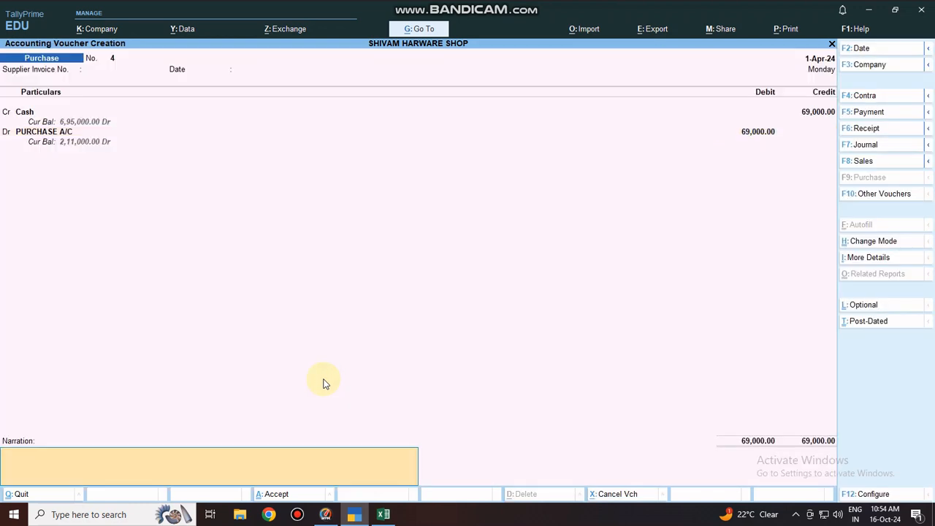
{"action": "key", "text": "Return"}
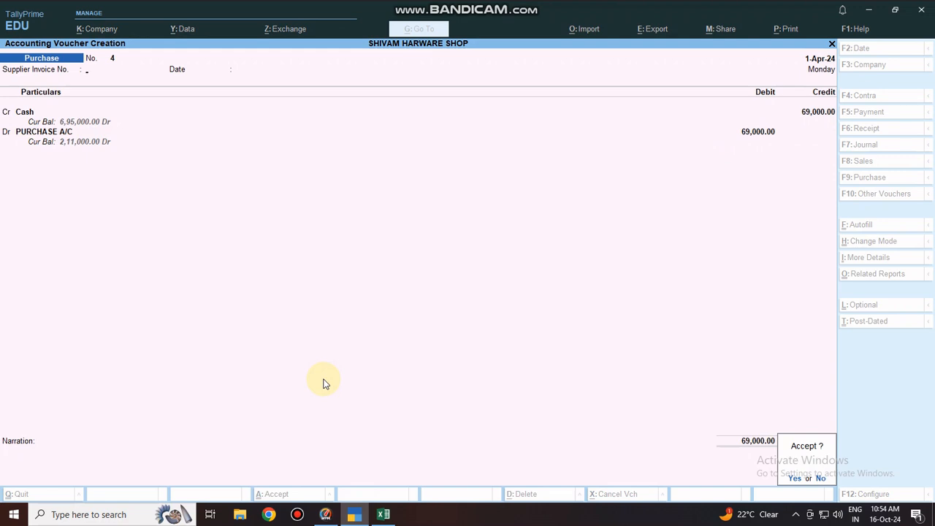
{"action": "key", "text": "y"}
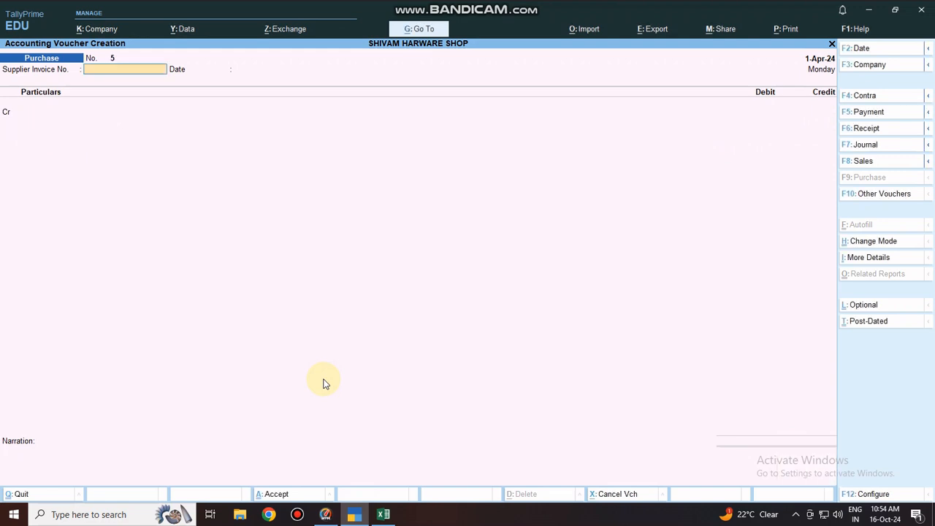
Credit Cash in the fifth Purchase voucher, keeping the default party details and blank invoice and receipt details
{"action": "key", "text": "Return"}
{"action": "key", "text": "Return"}
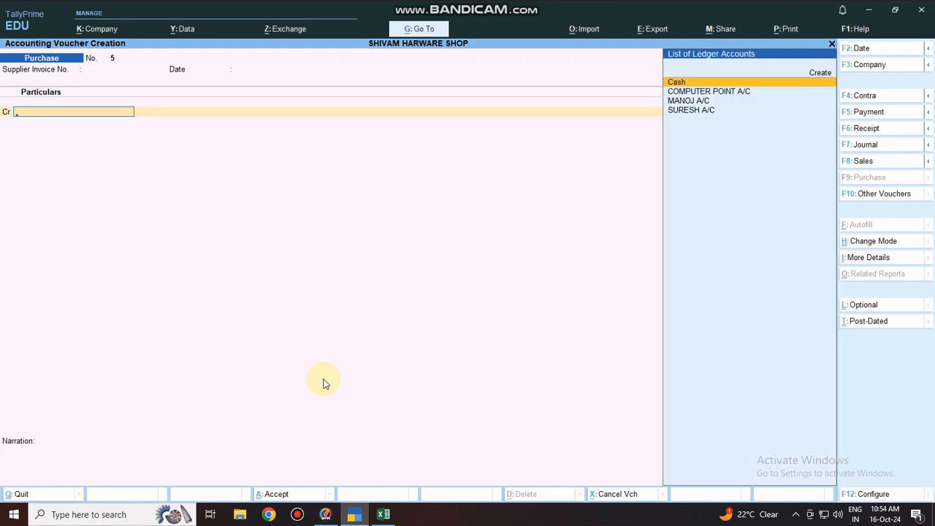
{"action": "type", "text": "cas"}
{"action": "key", "text": "Return"}
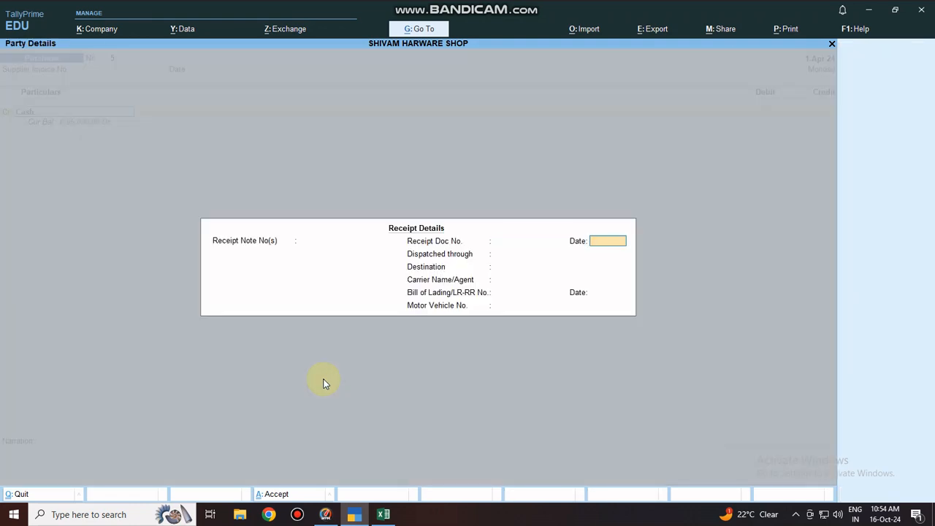
{"action": "key", "text": "Return"}
{"action": "key", "text": "Return"}
{"action": "key", "text": "Return"}
{"action": "key", "text": "Return"}
{"action": "key", "text": "Return"}
{"action": "key", "text": "Return"}
{"action": "key", "text": "Return"}
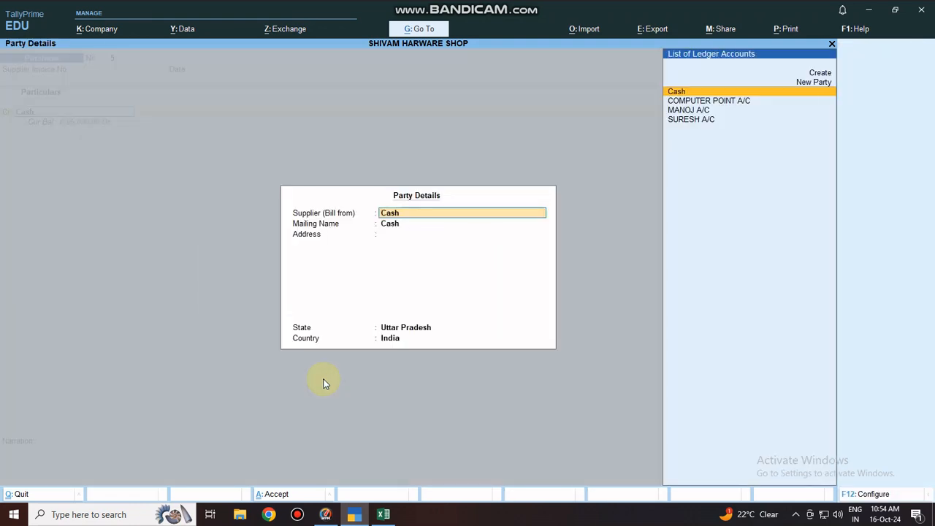
{"action": "key", "text": "Return"}
{"action": "key", "text": "Return"}
{"action": "key", "text": "Return"}
{"action": "key", "text": "Return"}
{"action": "key", "text": "Return"}
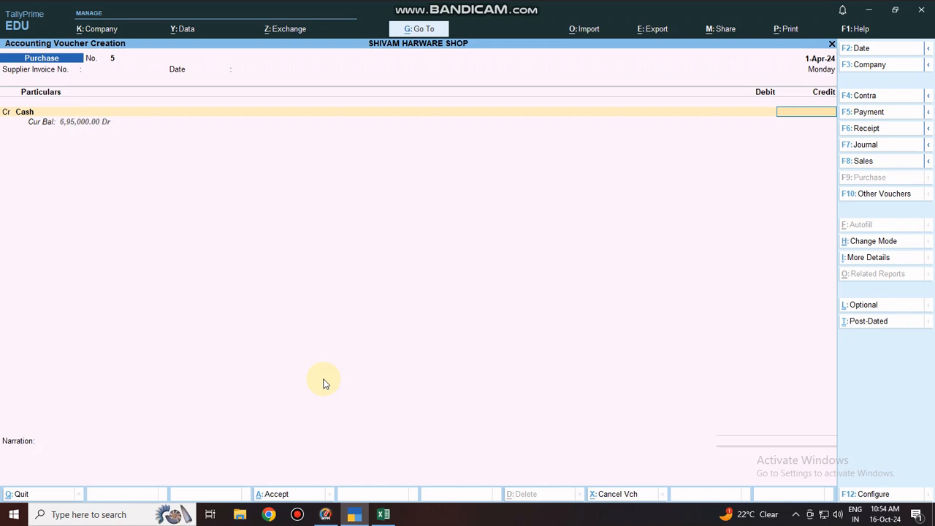
Set the Cash credit to 199748, debit PURCHASE A/C equally without item allocations and save the fifth voucher
{"action": "type", "text": "199"}
{"action": "type", "text": "4"}
{"action": "type", "text": "748"}
{"action": "key", "text": "Return"}
{"action": "key", "text": "Return"}
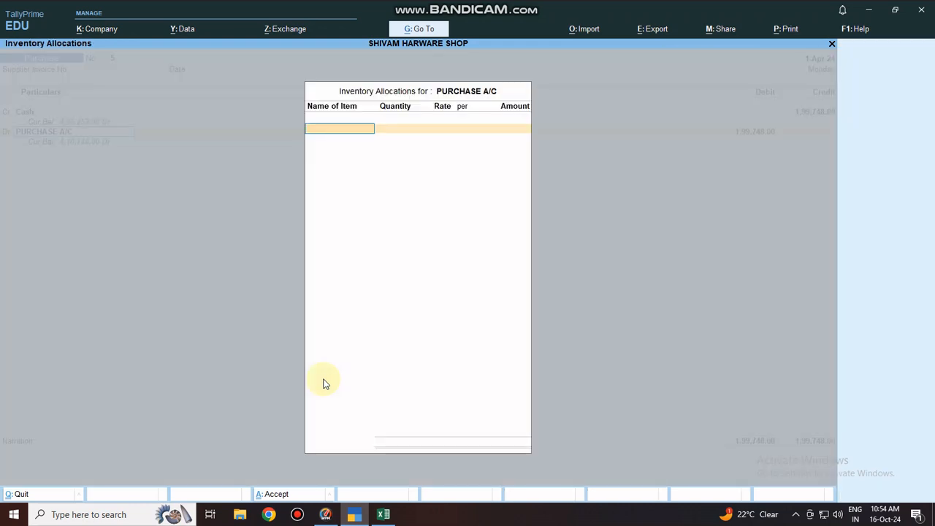
{"action": "key", "text": "Return"}
{"action": "key", "text": "Return"}
{"action": "key", "text": "Return"}
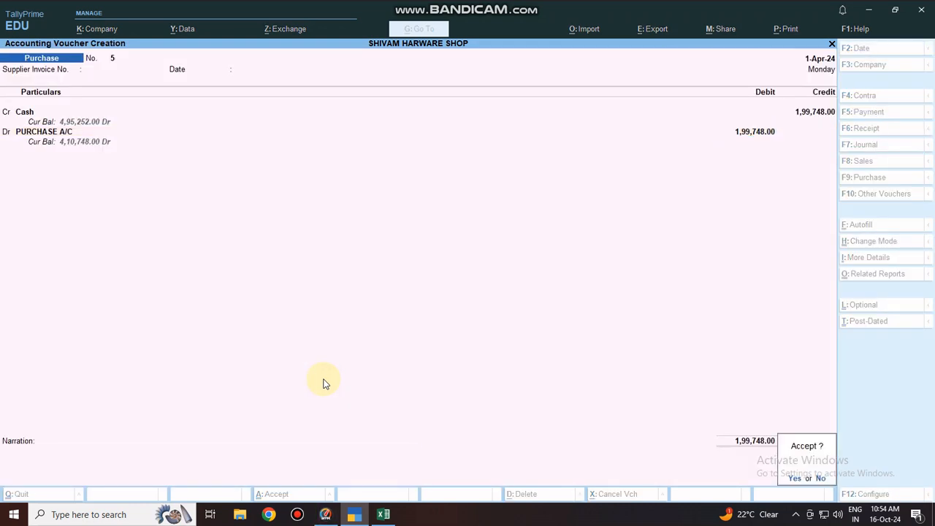
{"action": "key", "text": "Return"}
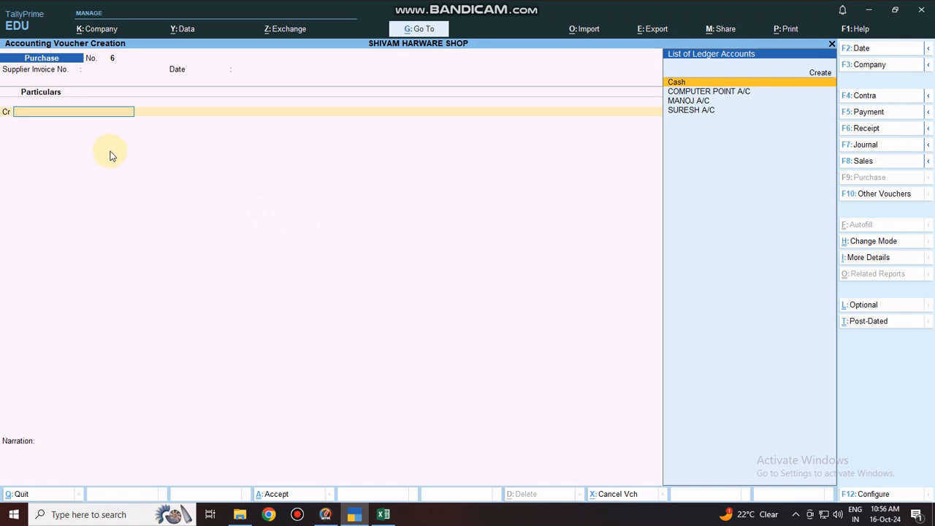
Credit the supplier ledger listed for entry 6 in the sixth Purchase voucher, leaving receipt details blank and party details at their defaults
{"action": "key", "text": "Down"}
{"action": "key", "text": "Down"}
{"action": "key", "text": "Down"}
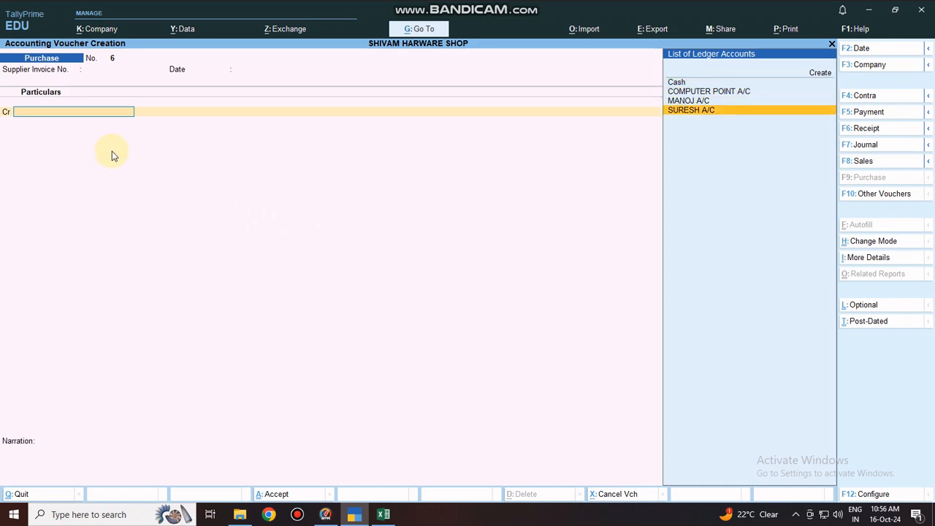
{"action": "key", "text": "Return"}
{"action": "key", "text": "Return"}
{"action": "key", "text": "Return"}
{"action": "key", "text": "Return"}
{"action": "key", "text": "Return"}
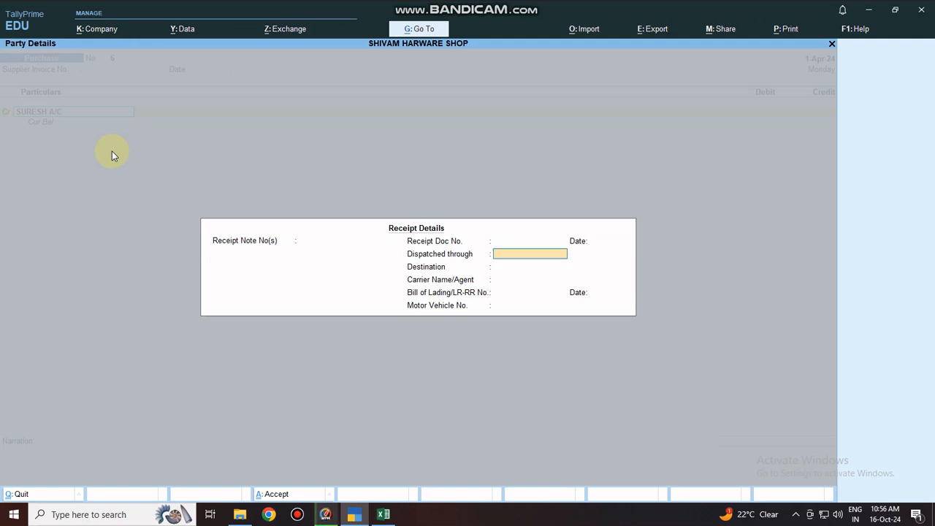
{"action": "key", "text": "Return"}
{"action": "key", "text": "Return"}
{"action": "key", "text": "Return"}
{"action": "key", "text": "Return"}
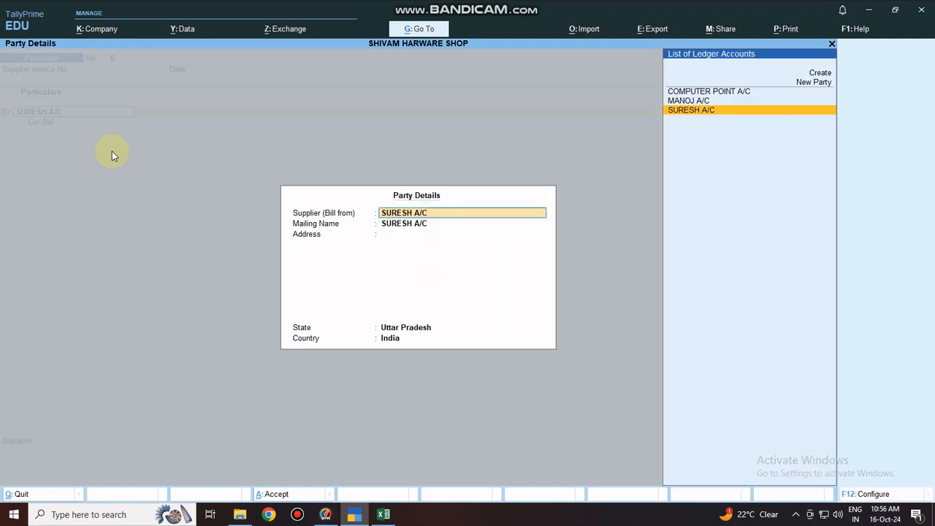
{"action": "key", "text": "Return"}
{"action": "key", "text": "Return"}
{"action": "key", "text": "Return"}
{"action": "key", "text": "Return"}
{"action": "key", "text": "Return"}
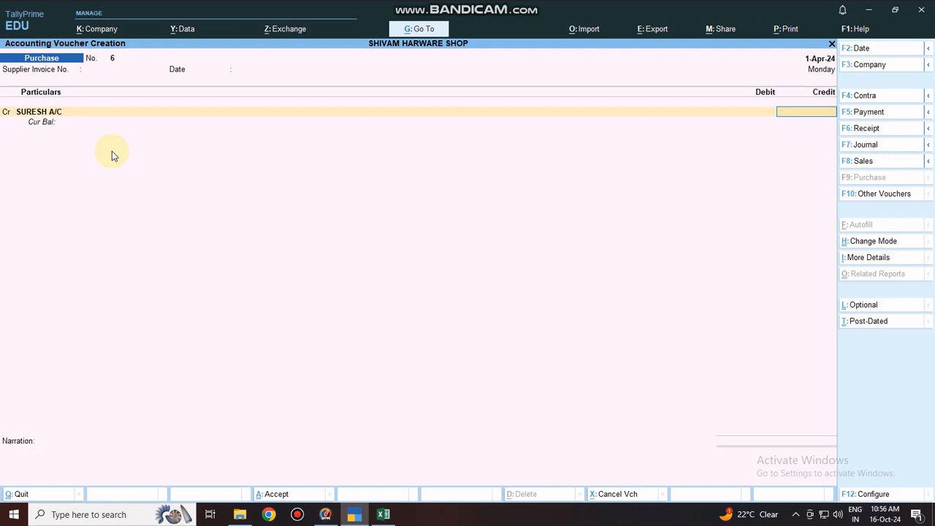
Set the sixth voucher's credit amount to 78000 and allocate it bill-wise as New Ref
{"action": "type", "text": "78000"}
{"action": "key", "text": "Return"}
{"action": "key", "text": "Return"}
{"action": "key", "text": "Return"}
{"action": "key", "text": "Return"}
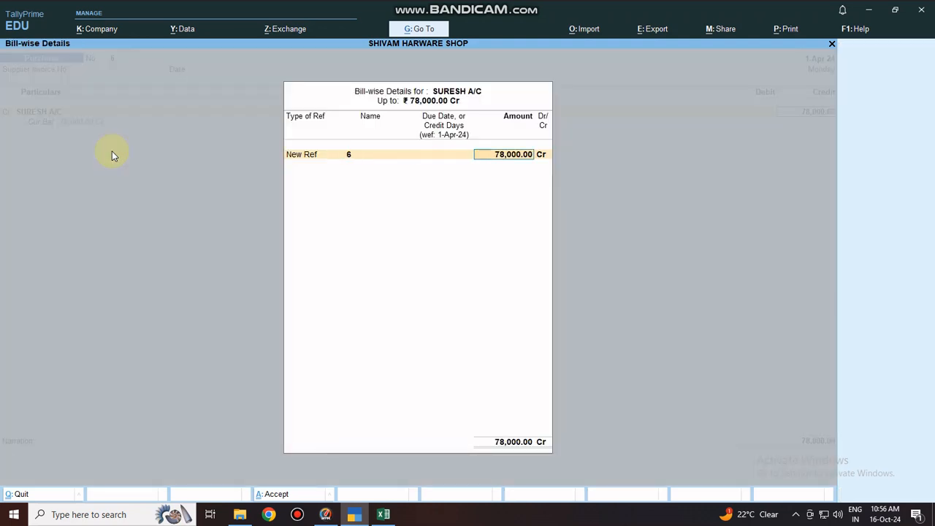
{"action": "key", "text": "Return"}
Debit PURCHASE A/C with 78,000 in the sixth voucher, leaving the inventory allocations empty
{"action": "key", "text": "Return"}
{"action": "key", "text": "Return"}
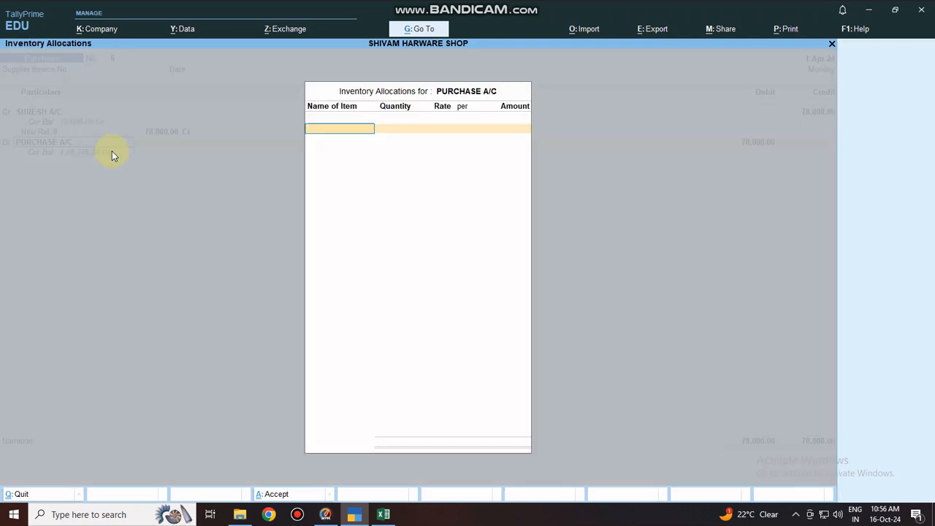
{"action": "key", "text": "Return"}
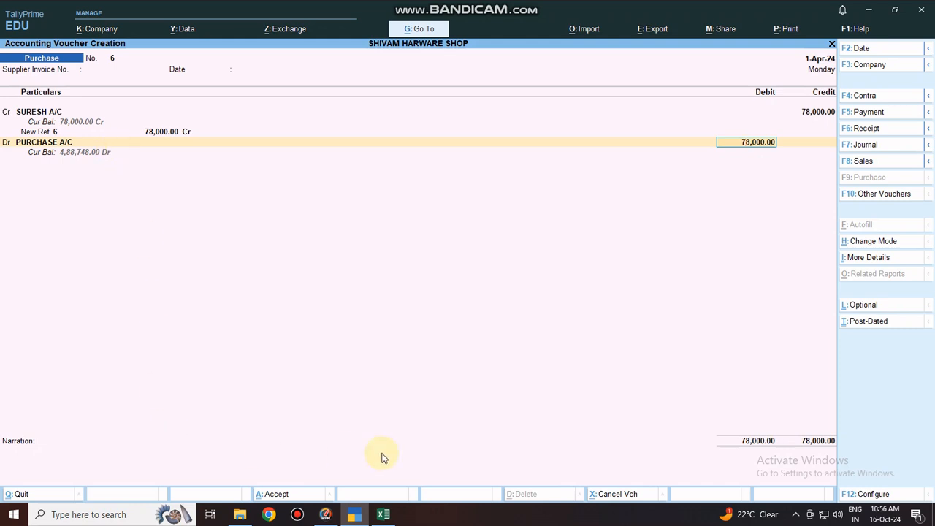
Check entry 6's amount in the Excel list and set the sixth Purchase voucher's credit amount to 75000
{"action": "left_click", "coordinate": [384, 515]}
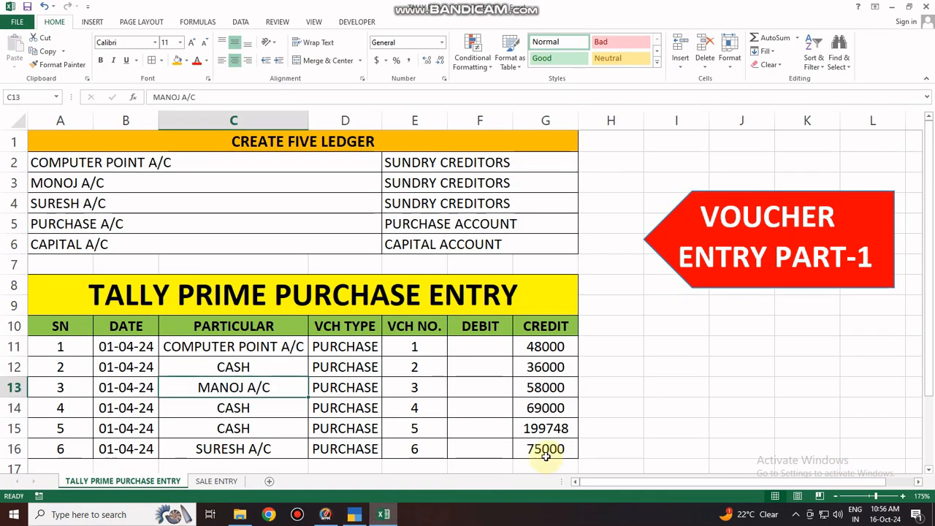
{"action": "left_click", "coordinate": [360, 515]}
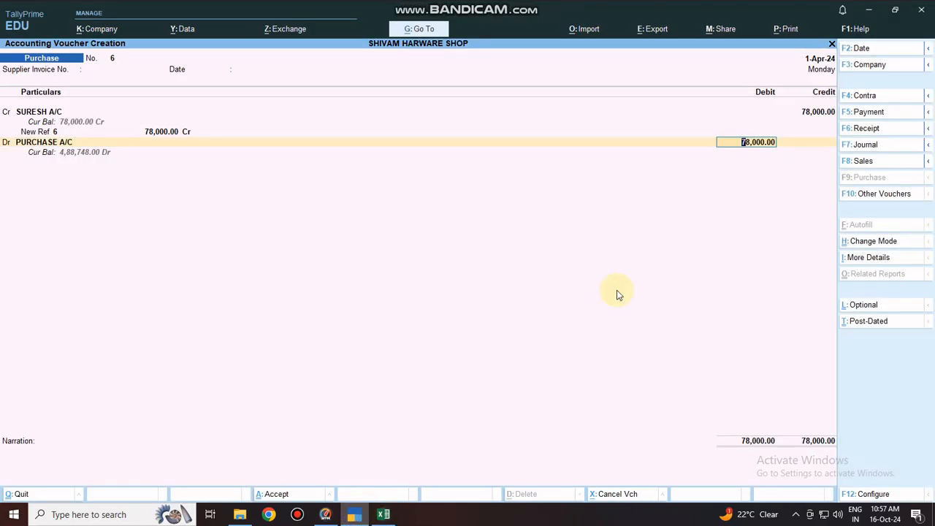
{"action": "key", "text": "Up"}
{"action": "key", "text": "Up"}
{"action": "key", "text": "Up"}
{"action": "key", "text": "Up"}
{"action": "key", "text": "Up"}
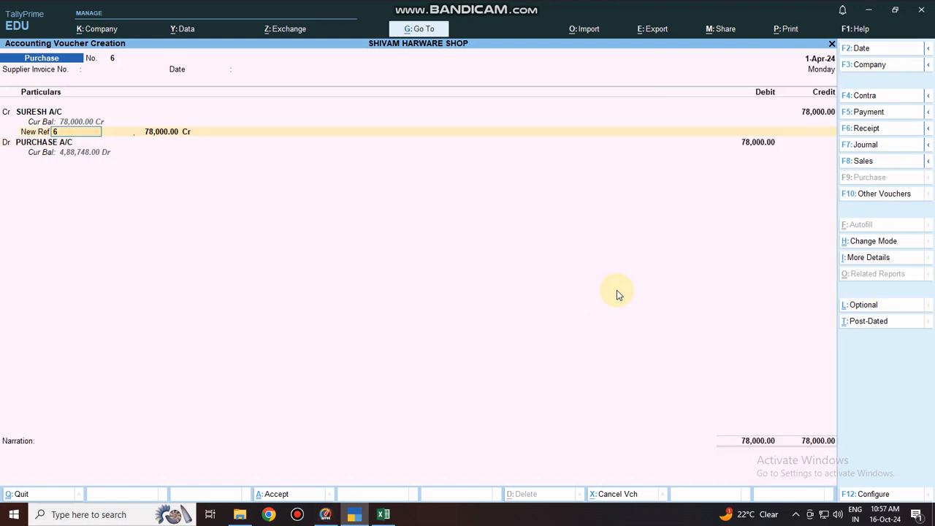
{"action": "type", "text": "75000"}
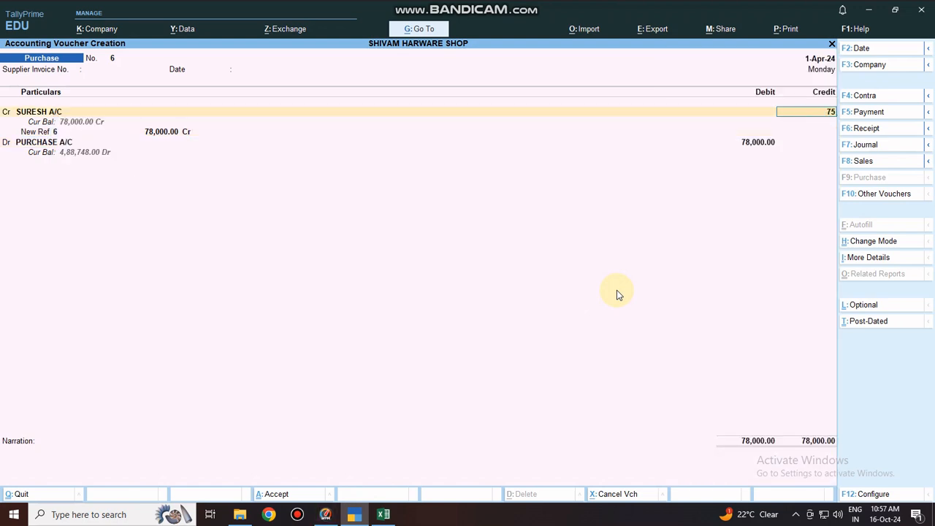
Carry 75,000 through the New Ref and PURCHASE A/C debit, leave the narration blank, save the sixth voucher and quit voucher creation
{"action": "key", "text": "Return"}
{"action": "key", "text": "Return"}
{"action": "key", "text": "Return"}
{"action": "key", "text": "Return"}
{"action": "key", "text": "Return"}
{"action": "key", "text": "Return"}
{"action": "key", "text": "Return"}
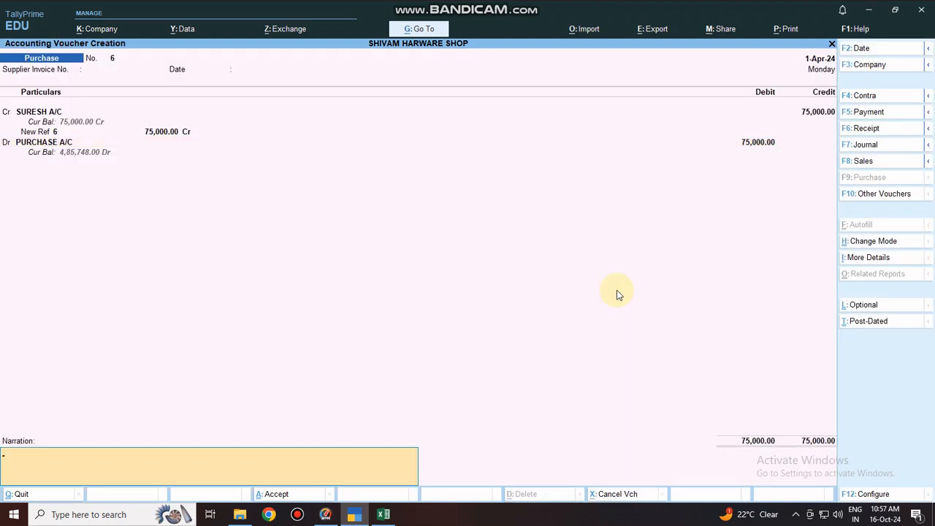
{"action": "key", "text": "Return"}
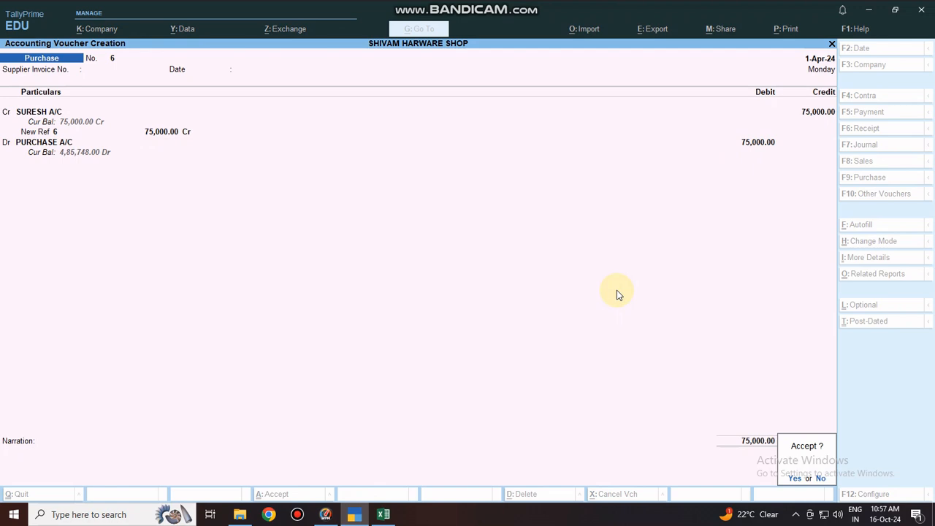
{"action": "key", "text": "Return"}
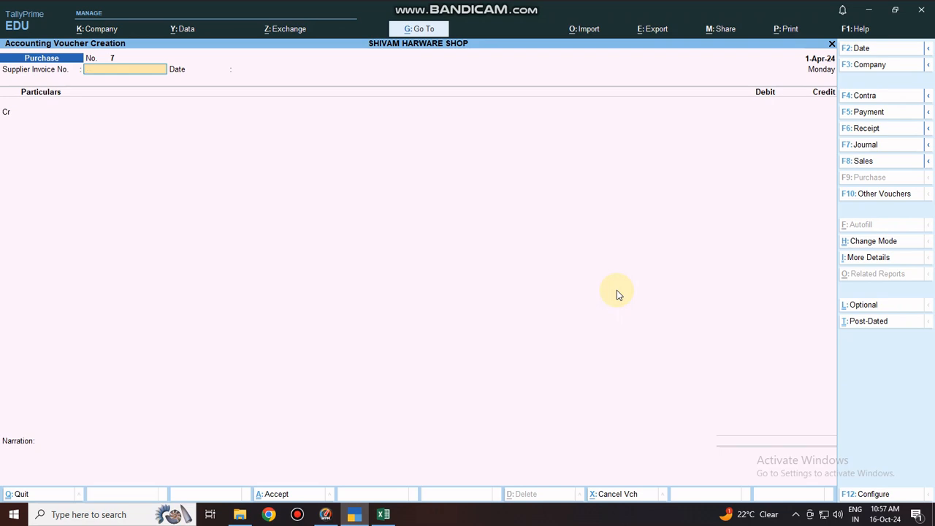
{"action": "key", "text": "Escape"}
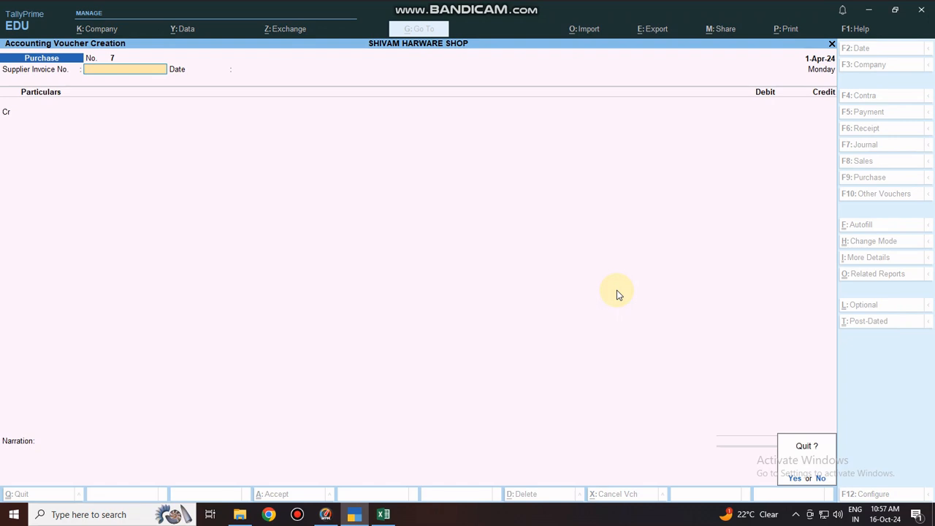
{"action": "key", "text": "y"}
Open the Account Books list among the additional reports
{"action": "key", "text": "Down"}
{"action": "key", "text": "Down"}
{"action": "key", "text": "Down"}
{"action": "key", "text": "Down"}
{"action": "key", "text": "Down"}
{"action": "key", "text": "Down"}
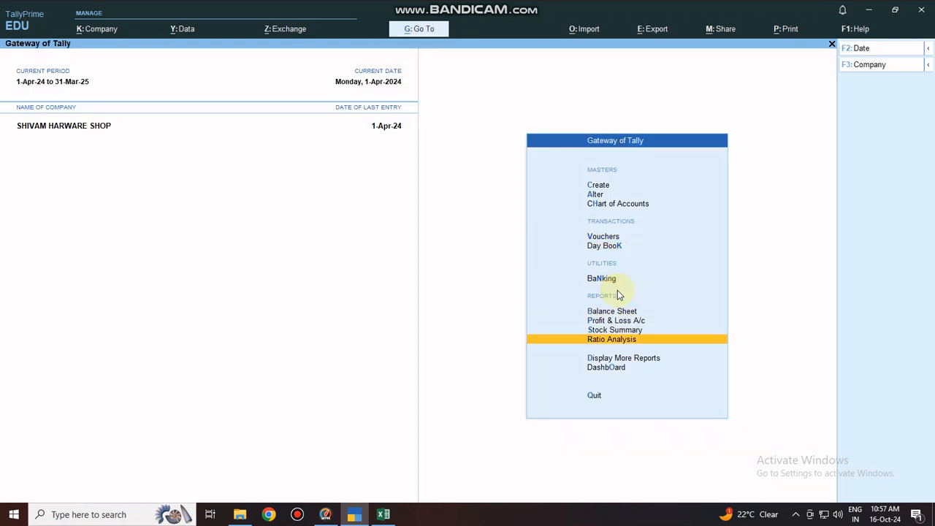
{"action": "key", "text": "Down"}
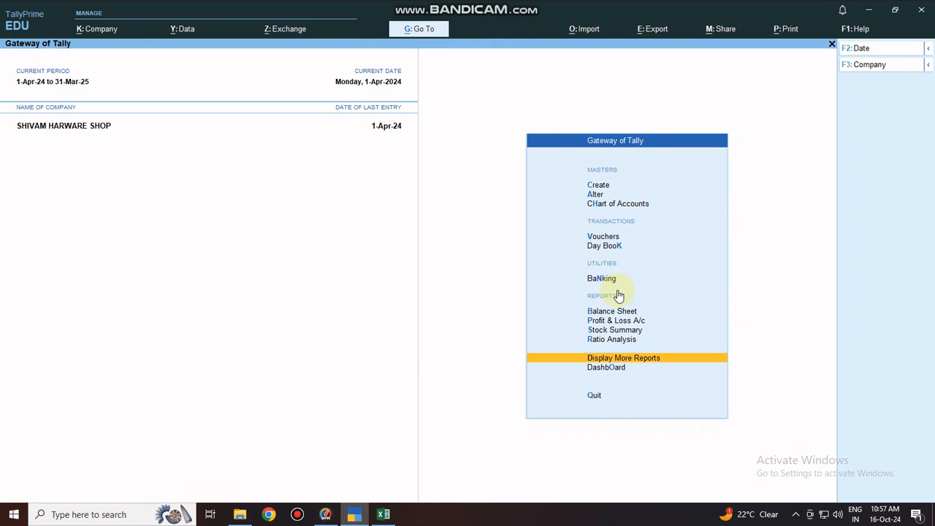
{"action": "key", "text": "Return"}
{"action": "key", "text": "Down"}
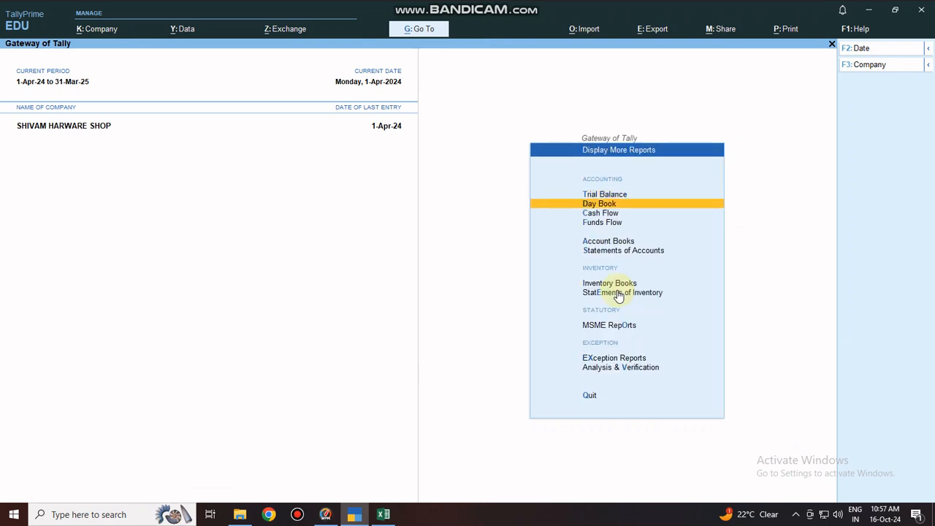
{"action": "key", "text": "Down"}
{"action": "key", "text": "Down"}
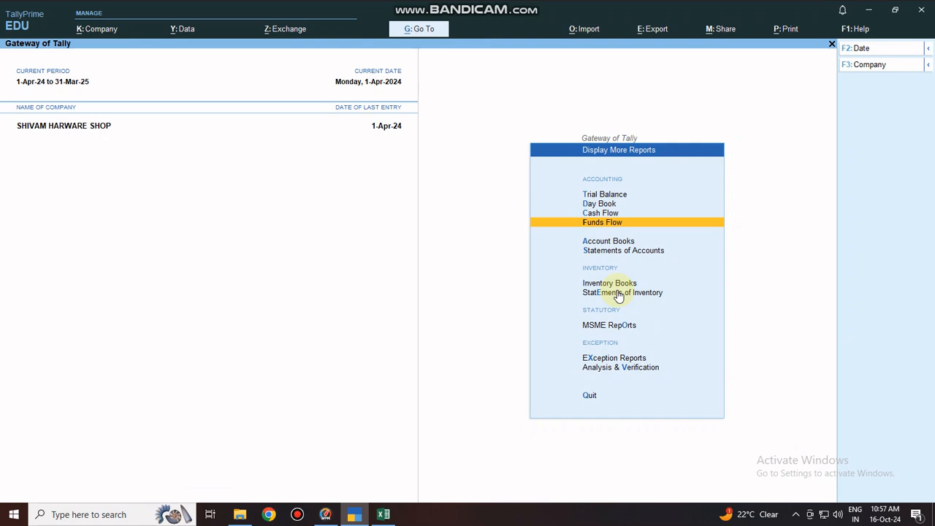
{"action": "key", "text": "Down"}
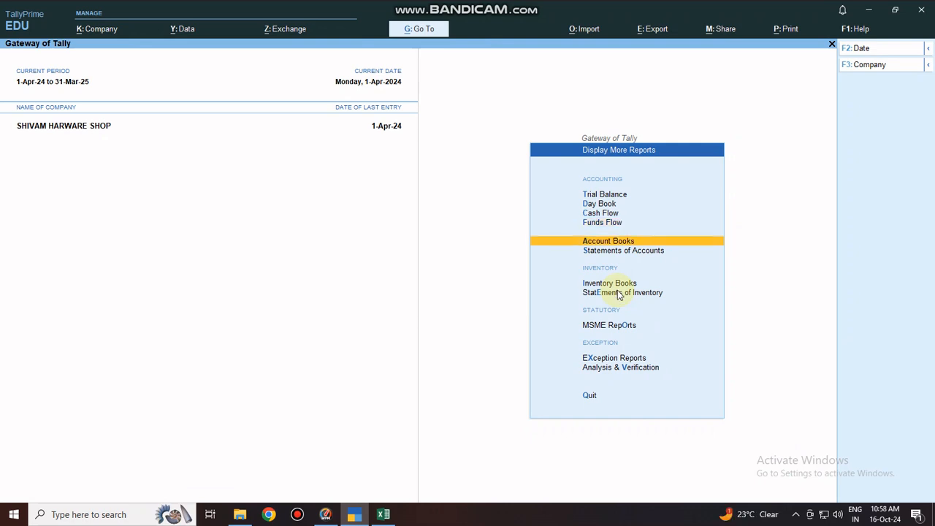
{"action": "key", "text": "Return"}
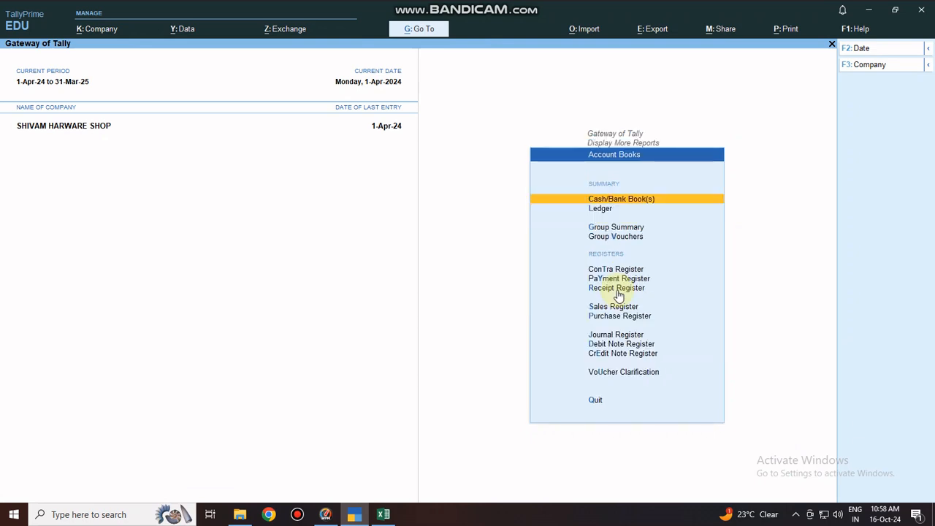
Examine the Cash ledger's April vouchers and closing balance in the Cash/Bank Books, and return to Account Books
{"action": "key", "text": "Return"}
{"action": "key", "text": "Return"}
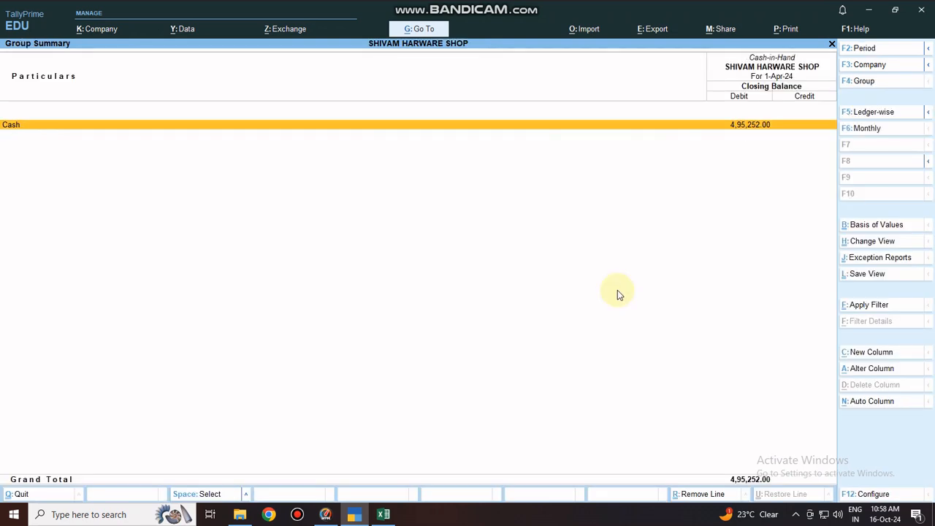
{"action": "key", "text": "Return"}
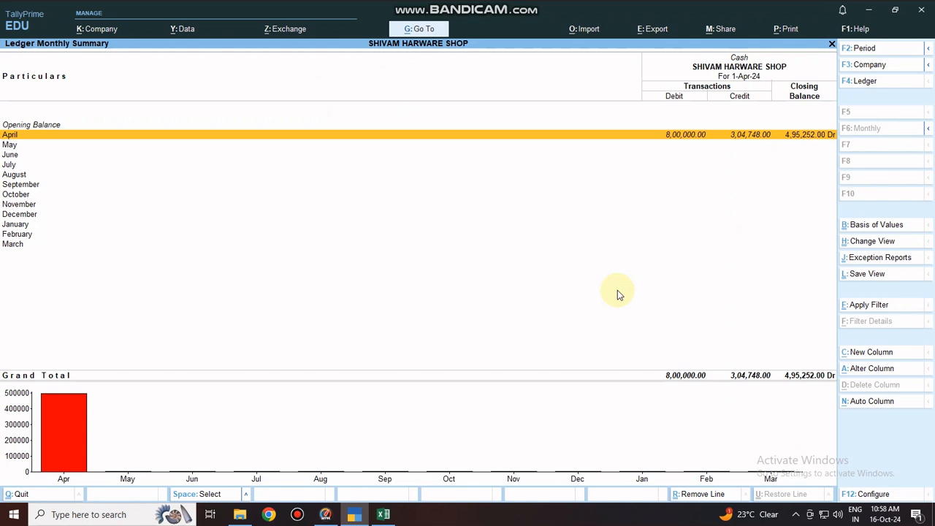
{"action": "key", "text": "Return"}
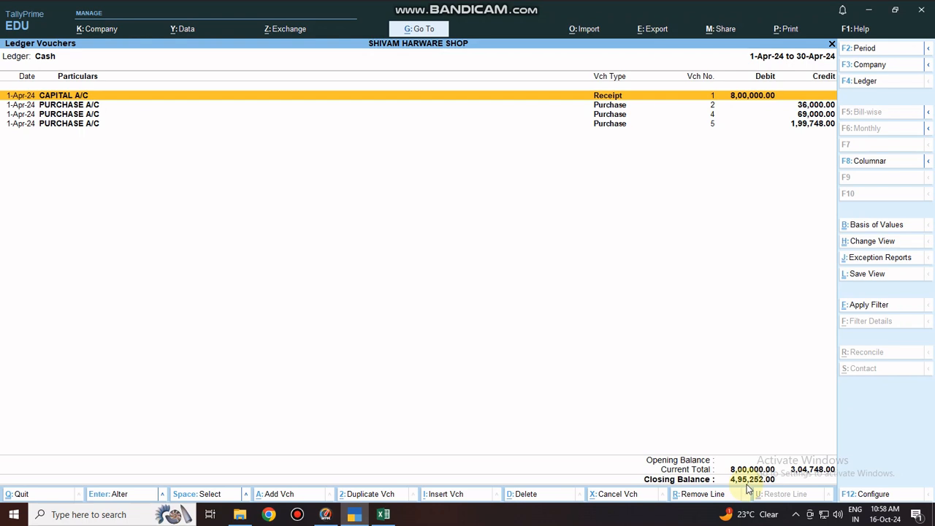
{"action": "key", "text": "Escape"}
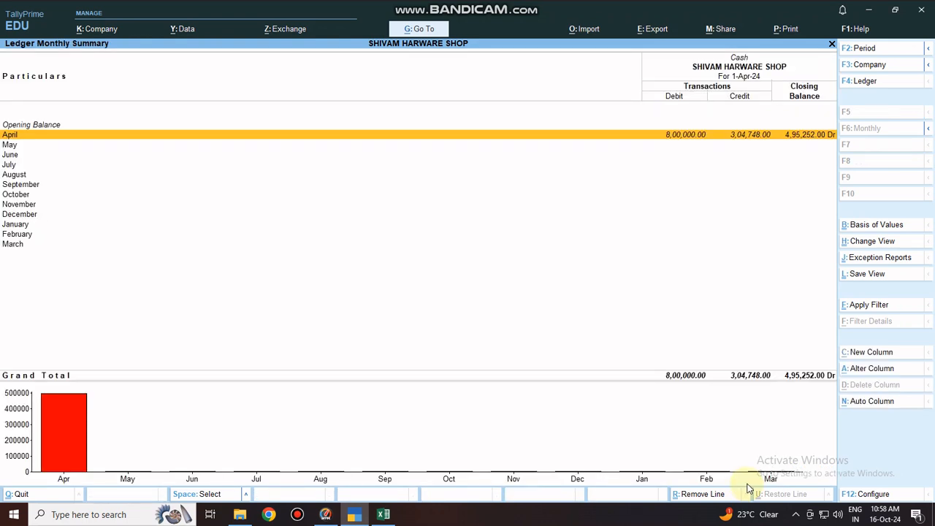
{"action": "key", "text": "Escape"}
{"action": "key", "text": "Escape"}
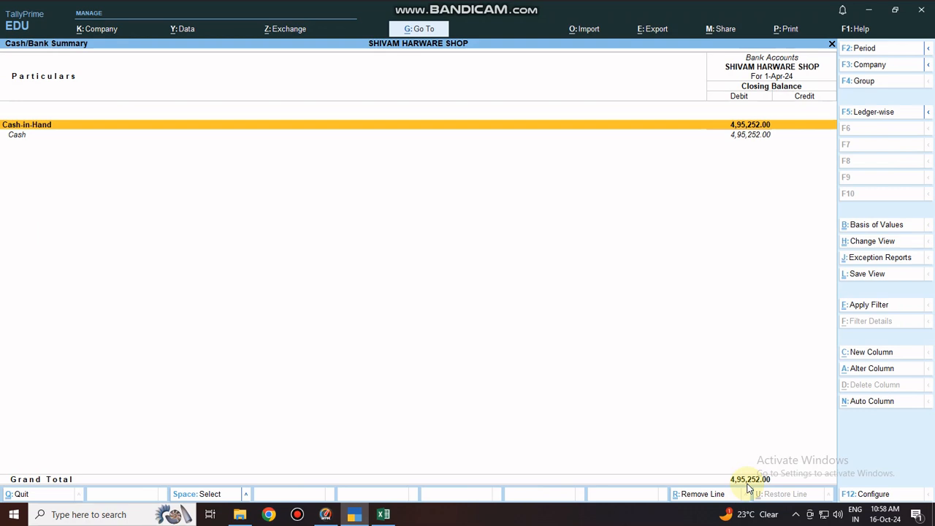
{"action": "key", "text": "Escape"}
Open the Purchase Register and list all April purchase vouchers to review their parties and amounts
{"action": "key", "text": "Down"}
{"action": "key", "text": "Down"}
{"action": "key", "text": "Down"}
{"action": "key", "text": "Down"}
{"action": "key", "text": "Down"}
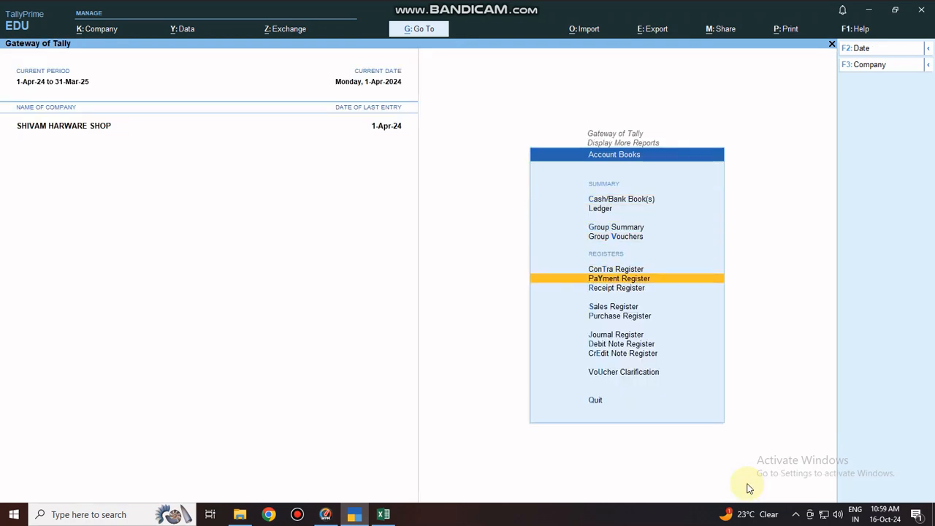
{"action": "key", "text": "Down"}
{"action": "key", "text": "Down"}
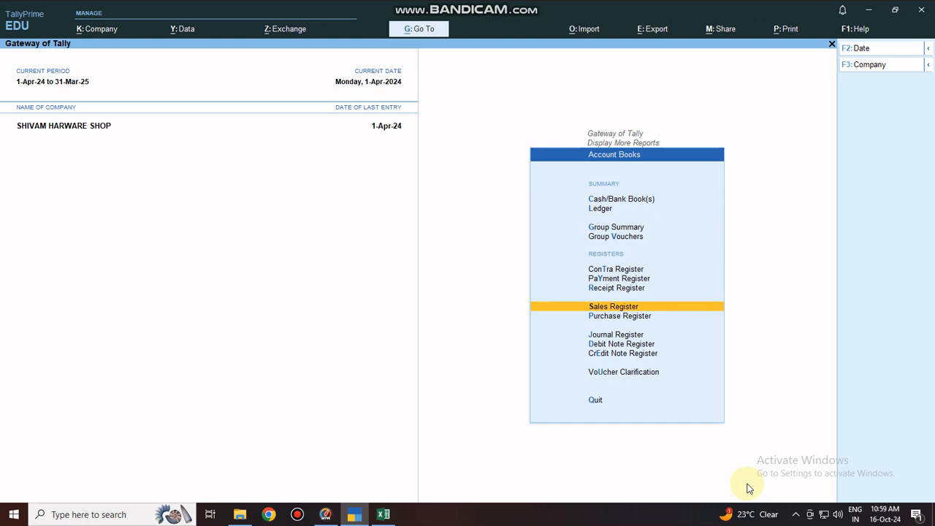
{"action": "key", "text": "Down"}
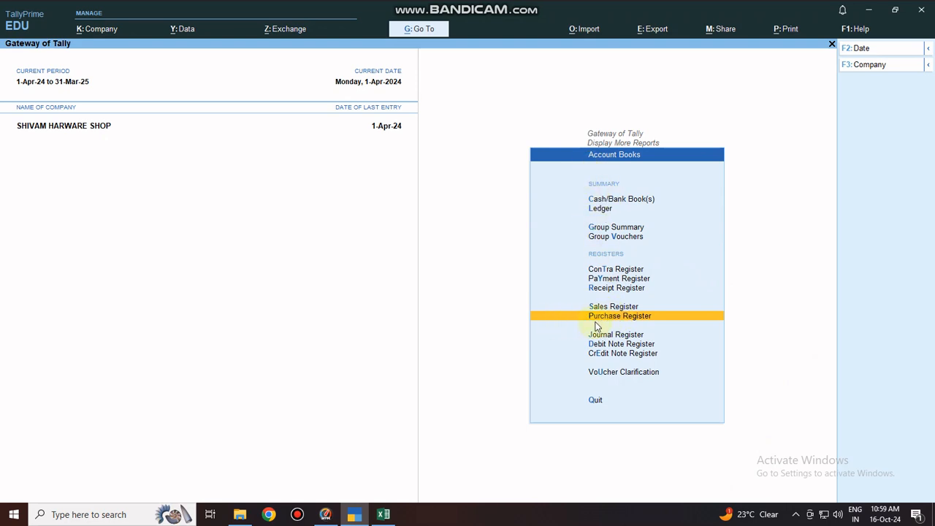
{"action": "key", "text": "Return"}
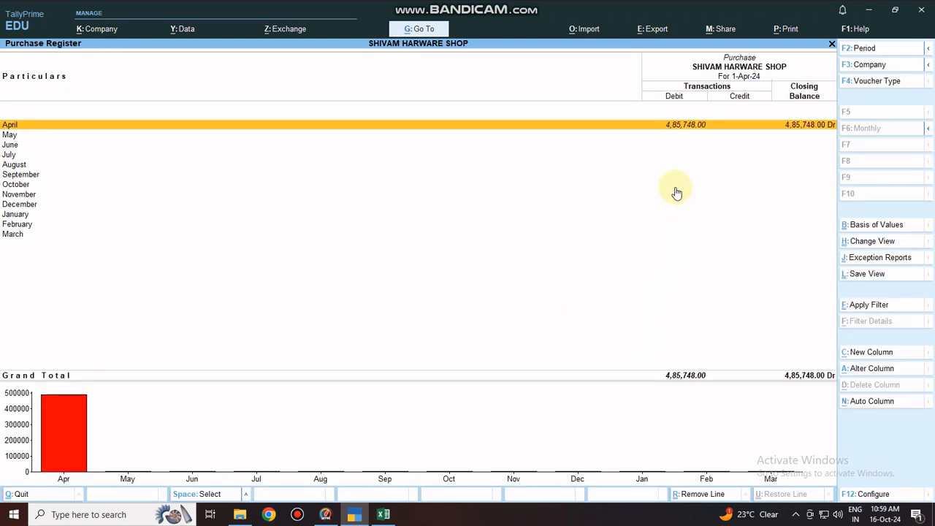
{"action": "left_click", "coordinate": [683, 126]}
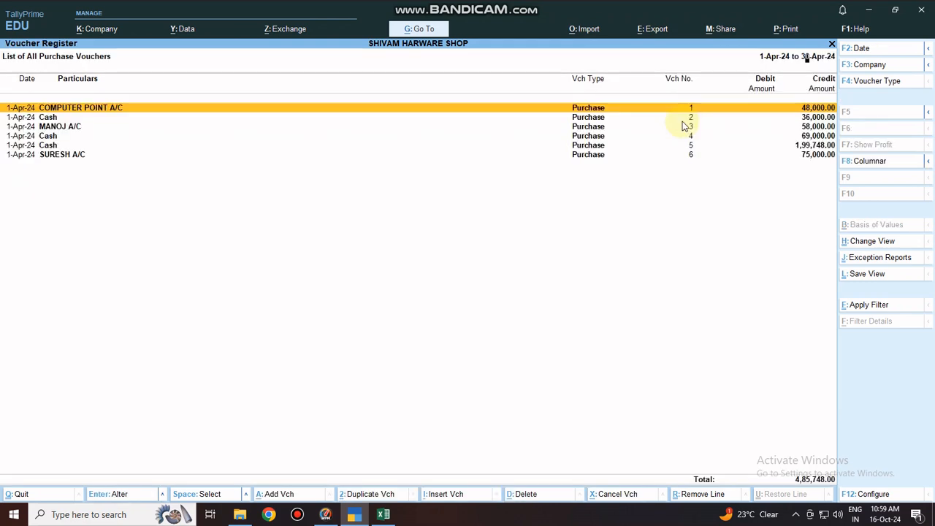
Open purchase voucher 1 for alteration, clear its credited ledger and quit without saving
{"action": "key", "text": "Return"}
{"action": "key", "text": "Return"}
{"action": "key", "text": "Return"}
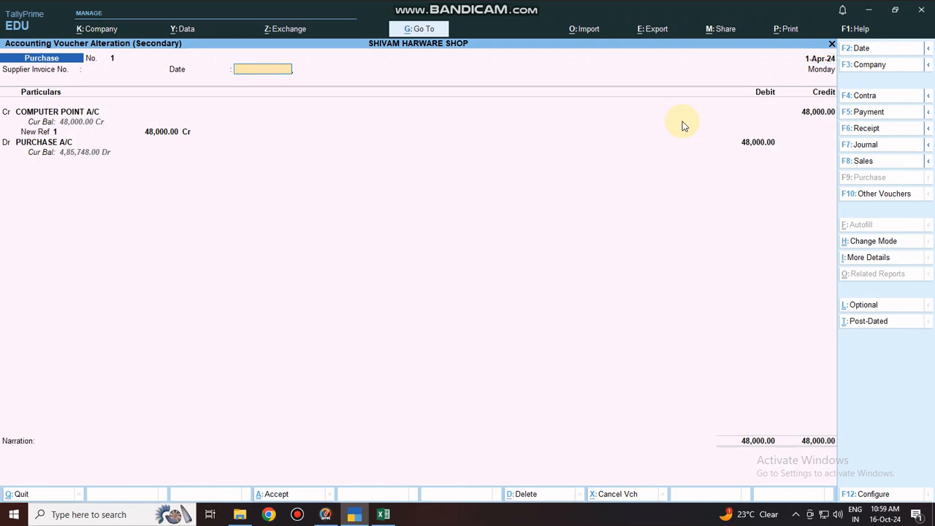
{"action": "key", "text": "Return"}
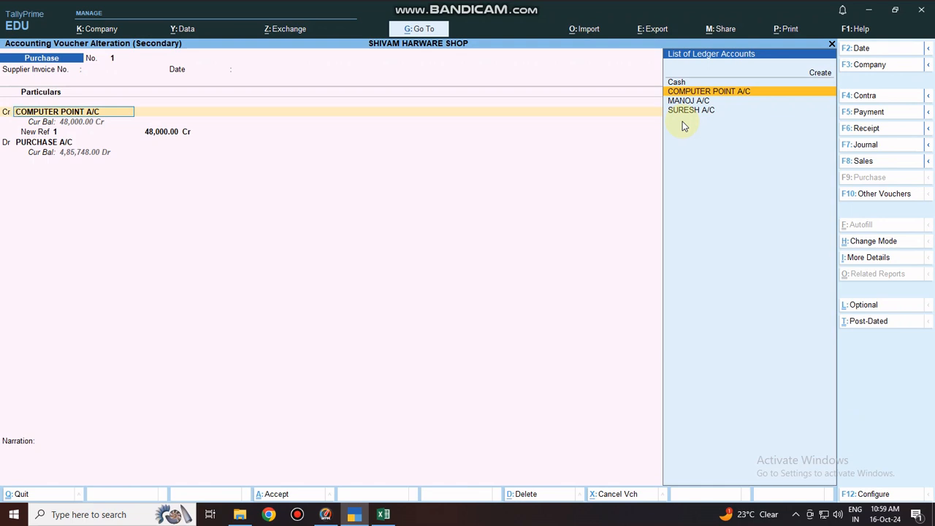
{"action": "key", "text": "BackSpace"}
{"action": "key", "text": "Escape"}
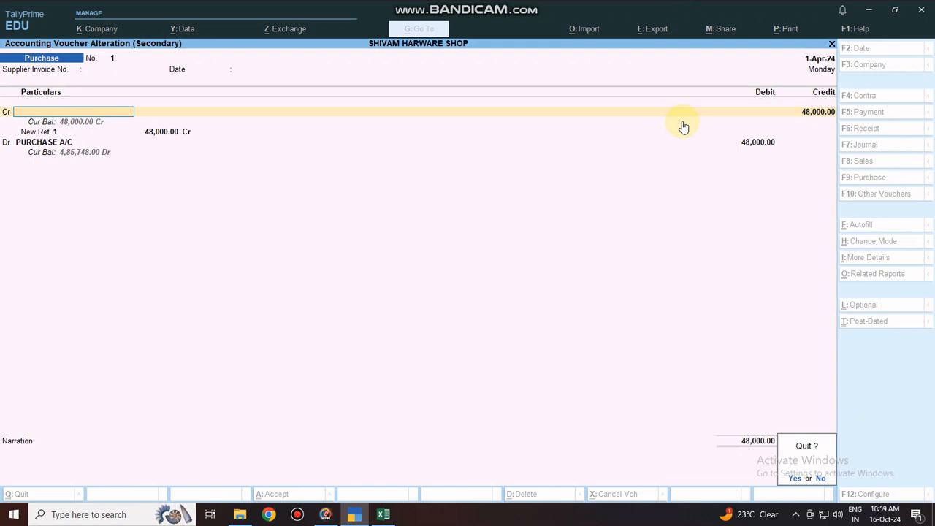
{"action": "key", "text": "y"}
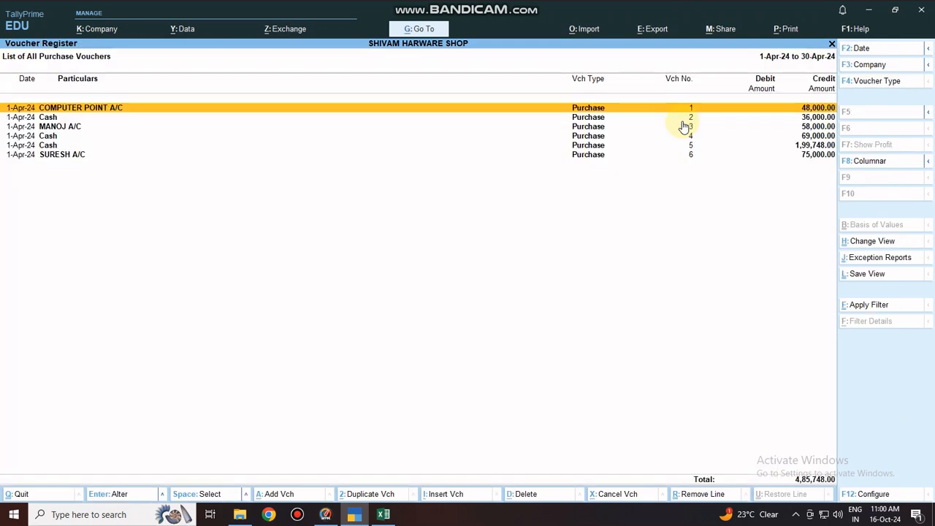
Leave the Purchase Register and review all vouchers in the Day Book for 1-Apr-24
{"action": "key", "text": "Escape"}
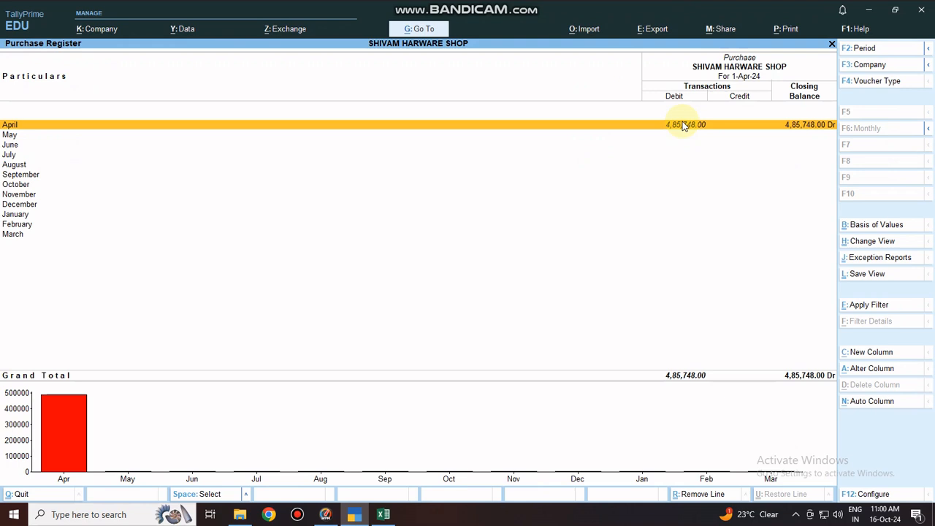
{"action": "key", "text": "Escape"}
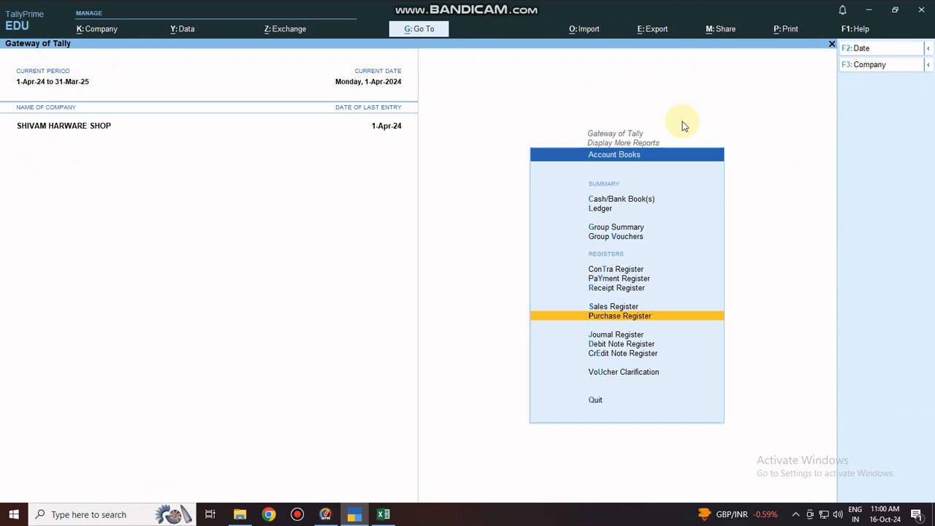
{"action": "key", "text": "Escape"}
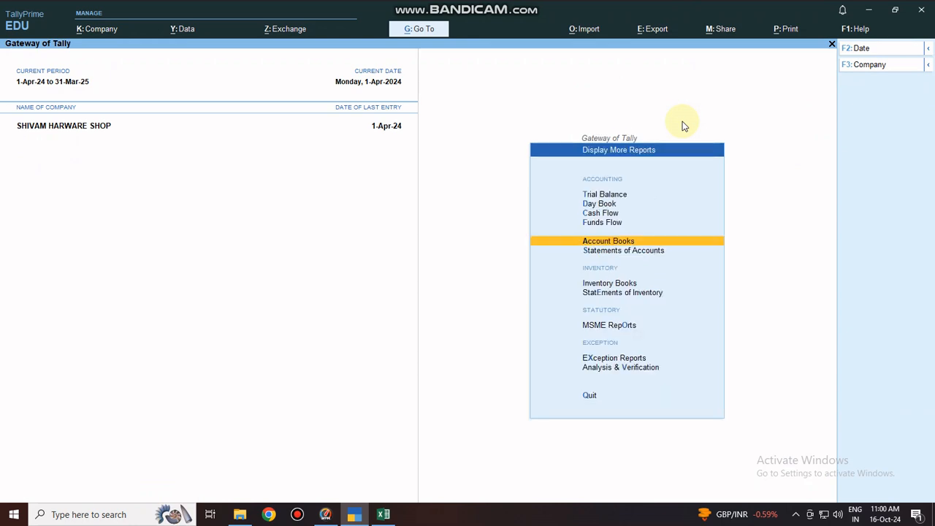
{"action": "key", "text": "Up"}
{"action": "key", "text": "Up"}
{"action": "key", "text": "Up"}
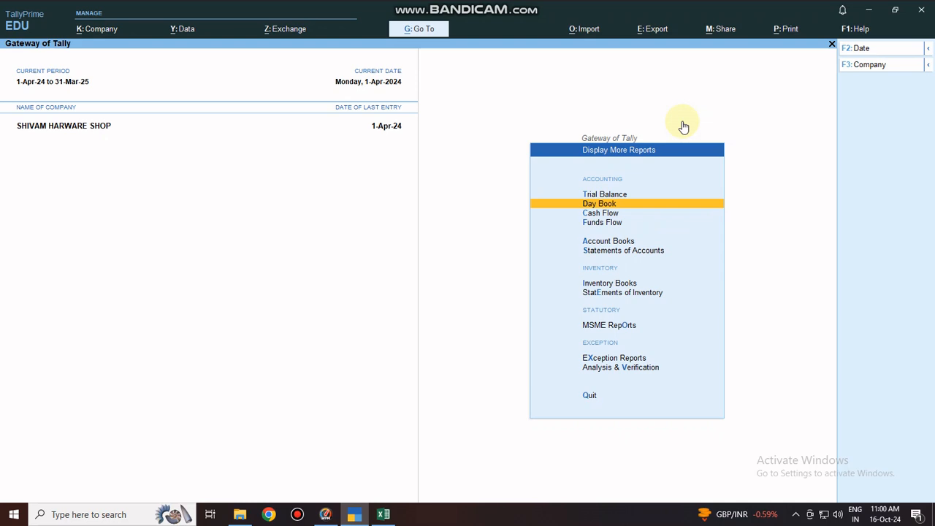
{"action": "key", "text": "Return"}
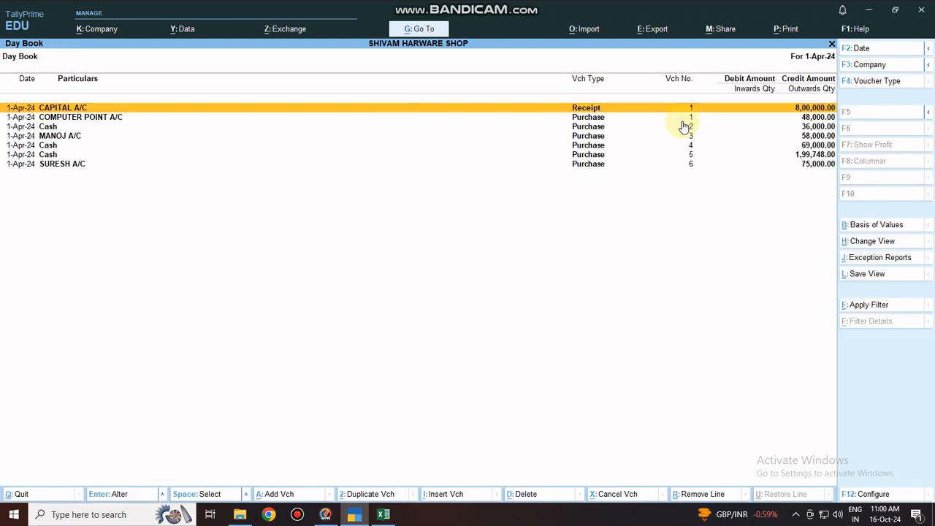
{"action": "key", "text": "Escape"}
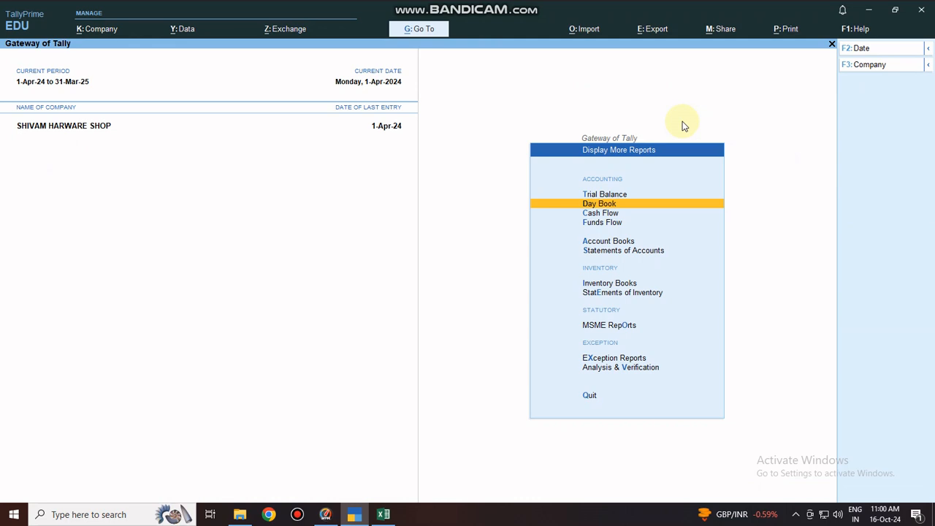
Leave the reports, open a new purchase voucher to check its automatic numbering, and quit it without saving
{"action": "key", "text": "Escape"}
{"action": "key", "text": "Up"}
{"action": "key", "text": "Up"}
{"action": "key", "text": "Up"}
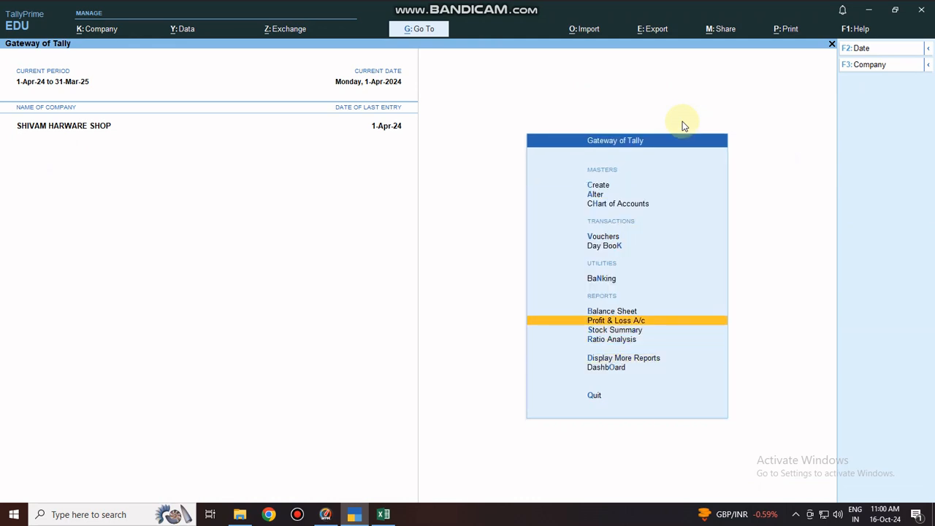
{"action": "key", "text": "Up"}
{"action": "key", "text": "Up"}
{"action": "key", "text": "Up"}
{"action": "key", "text": "Up"}
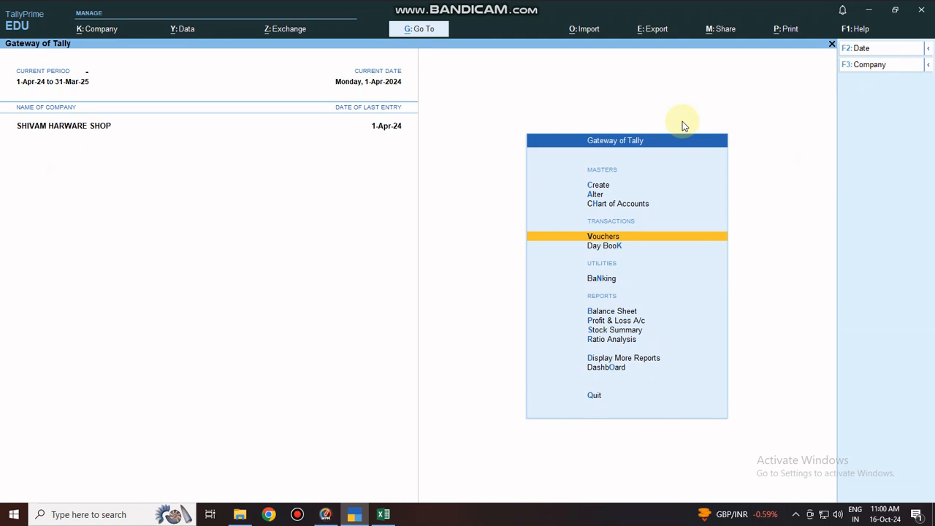
{"action": "key", "text": "Return"}
{"action": "key", "text": "Escape"}
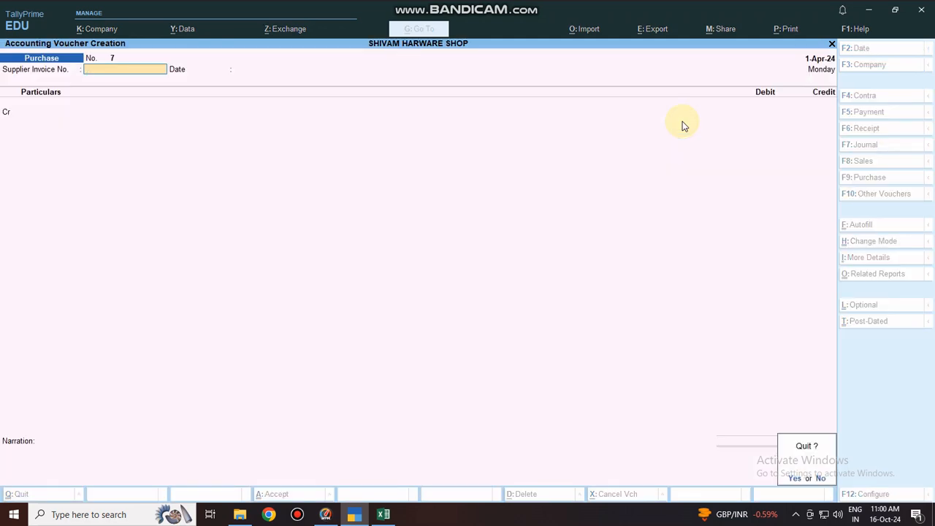
{"action": "key", "text": "y"}
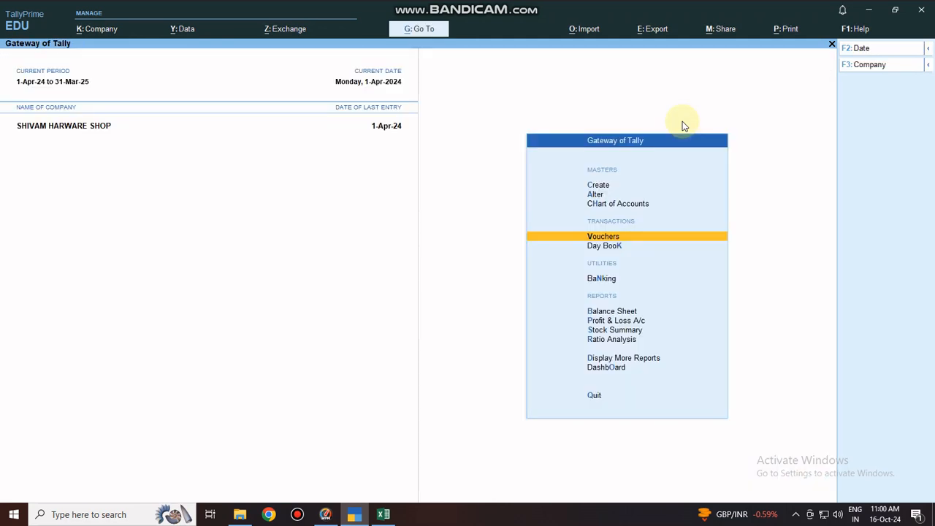
Open the Purchase voucher type for alteration and close Task Manager
{"action": "key", "text": "Up"}
{"action": "key", "text": "Up"}
{"action": "key", "text": "Return"}
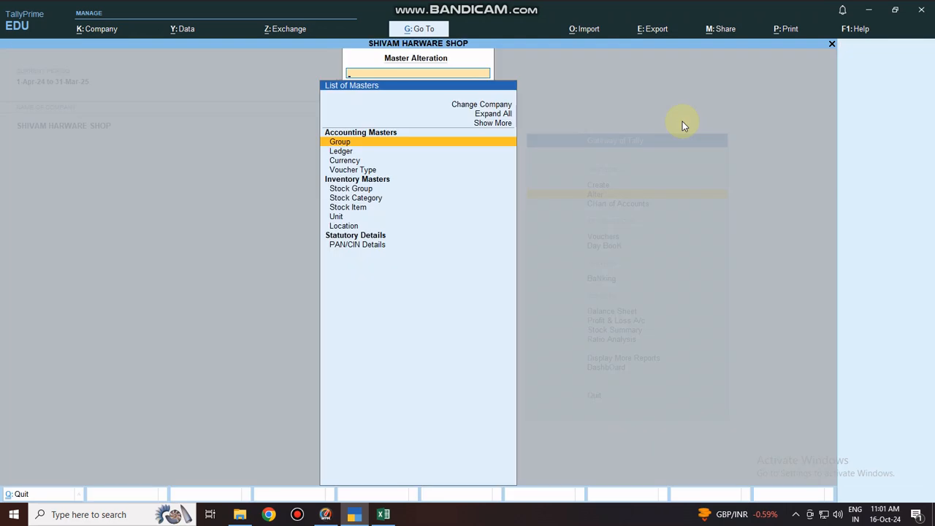
{"action": "key", "text": "Down"}
{"action": "key", "text": "Down"}
{"action": "key", "text": "Down"}
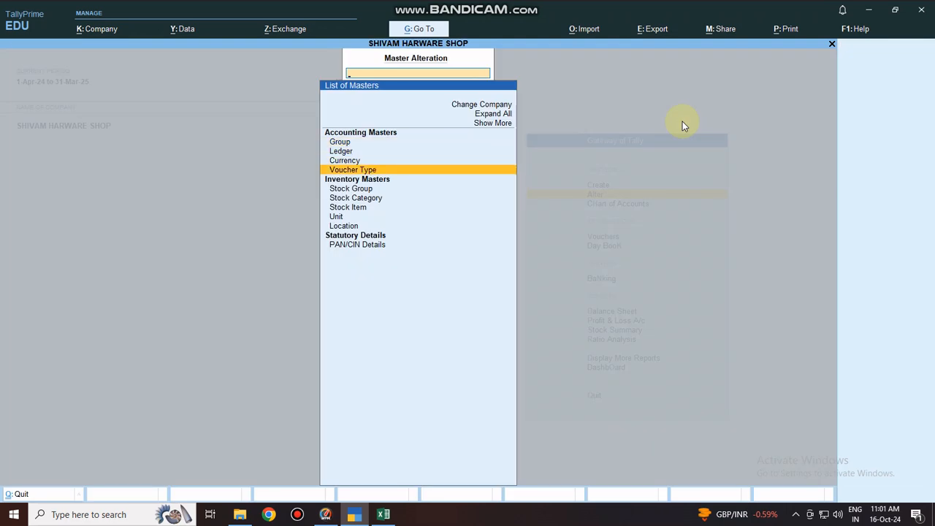
{"action": "key", "text": "Return"}
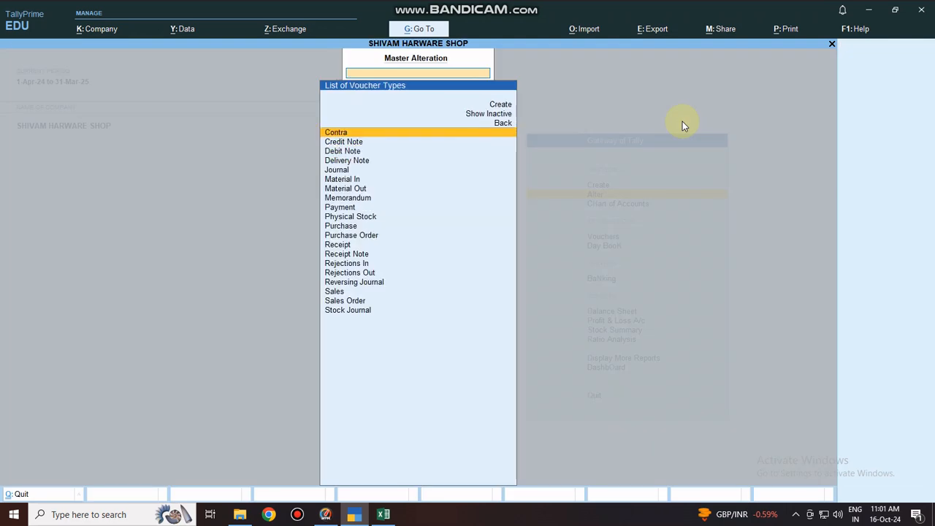
{"action": "type", "text": "PU"}
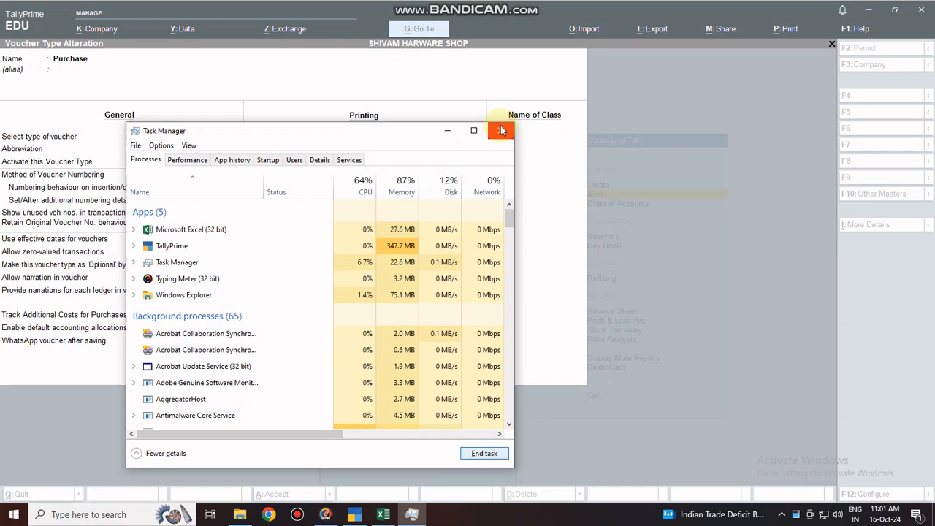
{"action": "left_click", "coordinate": [501, 130]}
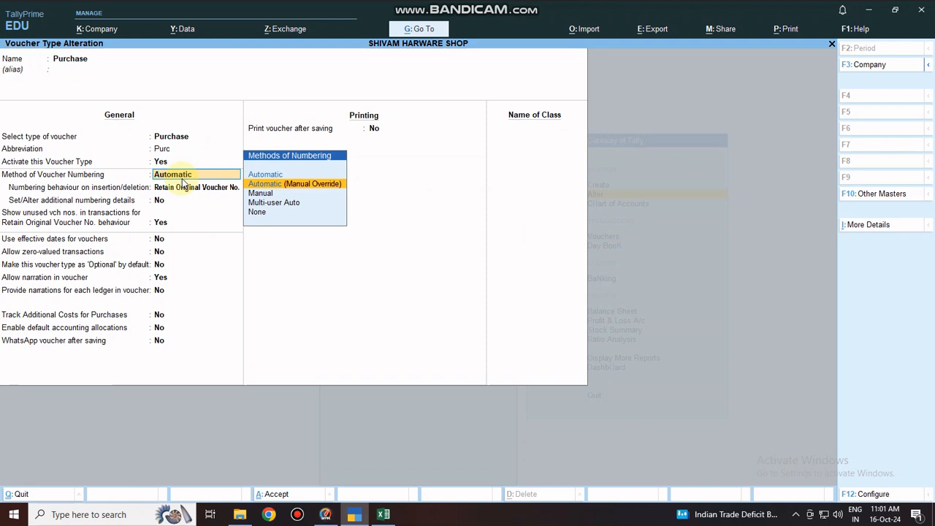
Set the Purchase voucher type's numbering method to Automatic (Manual Override), save it and return to the Gateway of Tally
{"action": "key", "text": "Return"}
{"action": "key", "text": "Return"}
{"action": "key", "text": "Return"}
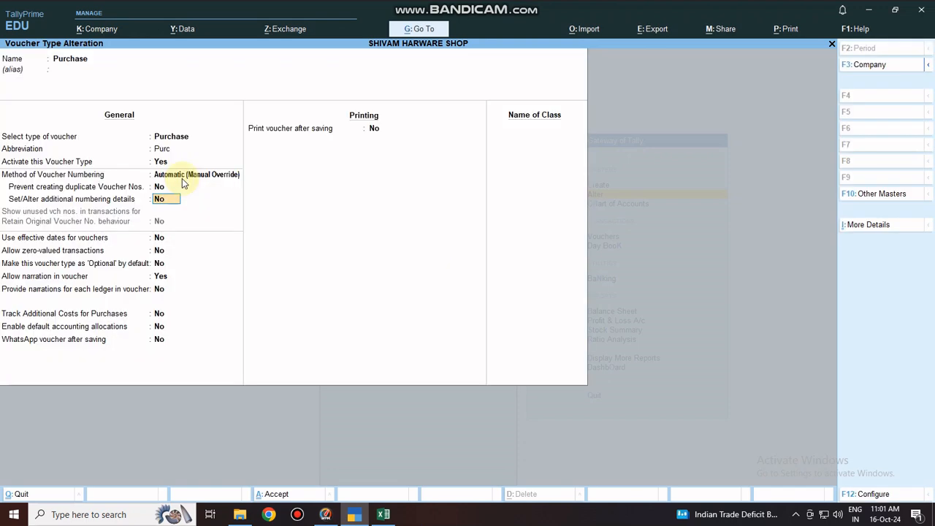
{"action": "key", "text": "Return"}
{"action": "key", "text": "Return"}
{"action": "key", "text": "Return"}
{"action": "key", "text": "Return"}
{"action": "key", "text": "Return"}
{"action": "key", "text": "Return"}
{"action": "key", "text": "Return"}
{"action": "key", "text": "Return"}
{"action": "key", "text": "Return"}
{"action": "key", "text": "Return"}
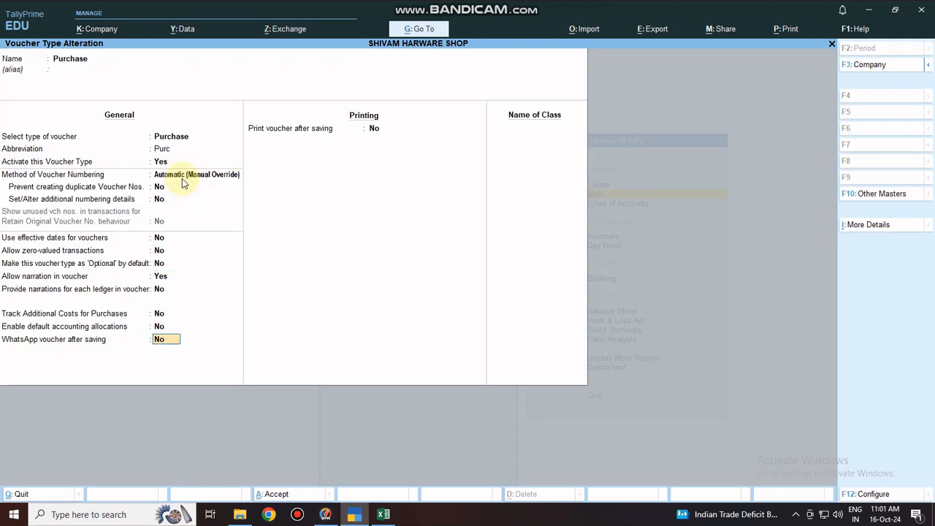
{"action": "key", "text": "y"}
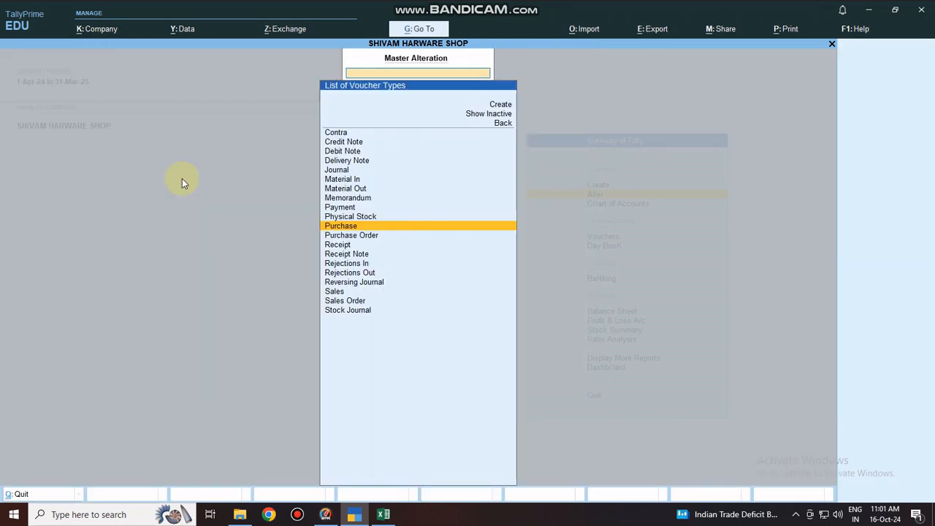
{"action": "key", "text": "Escape"}
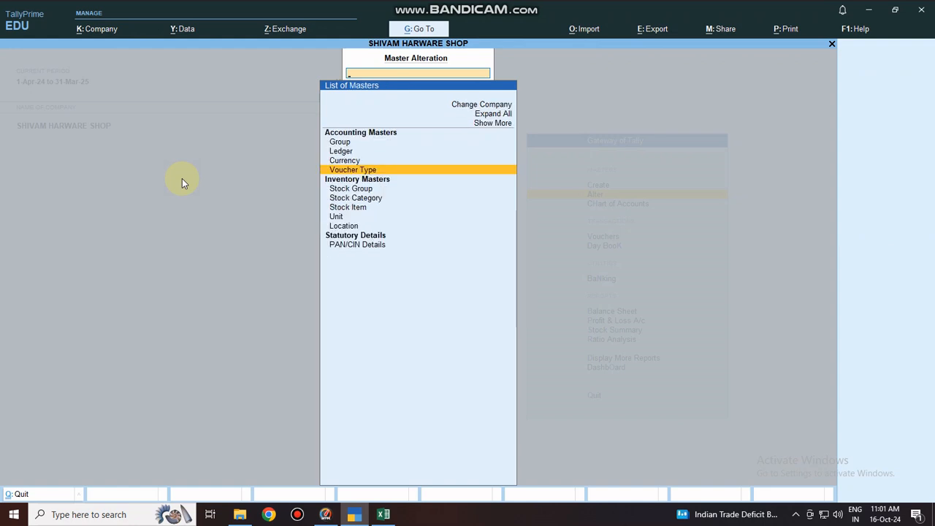
{"action": "key", "text": "Escape"}
Try a manual voucher number starting with ST in a new purchase voucher, clear it and quit without saving
{"action": "key", "text": "Down"}
{"action": "key", "text": "Down"}
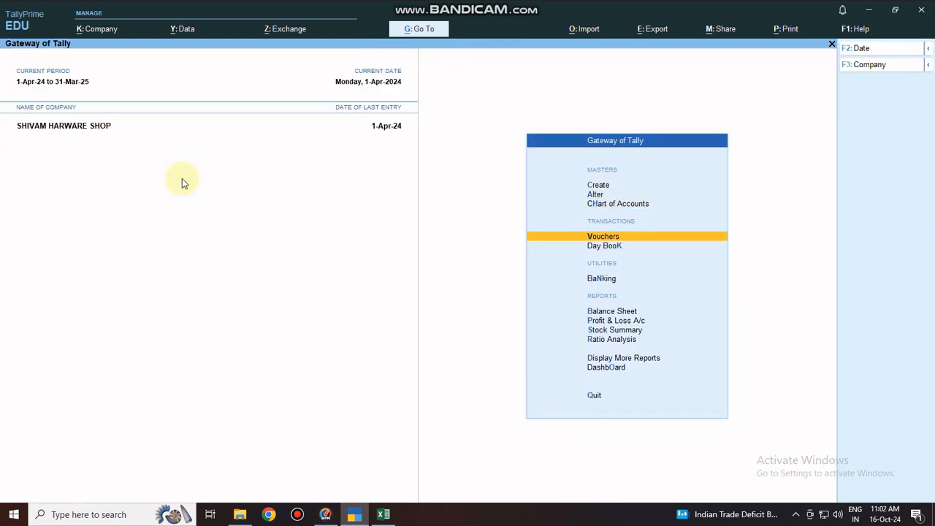
{"action": "key", "text": "Return"}
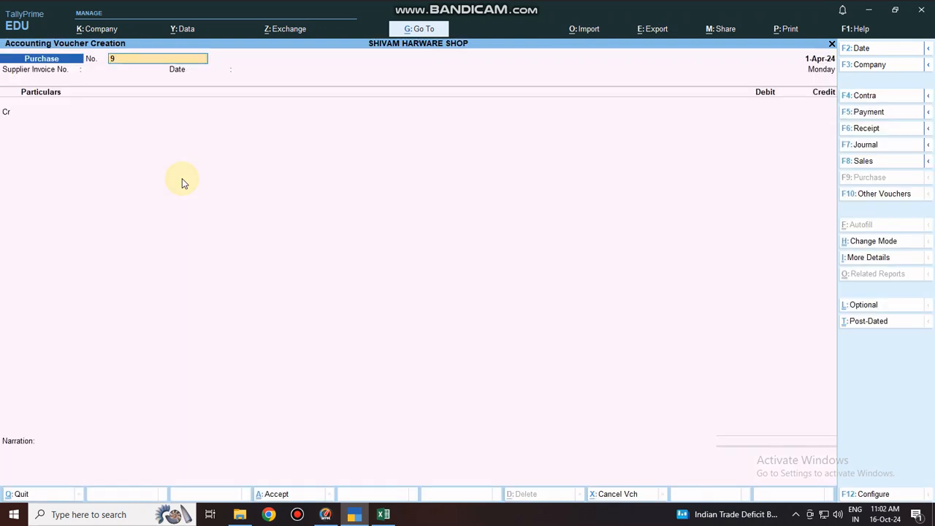
{"action": "type", "text": "ST"}
{"action": "key", "text": "BackSpace"}
{"action": "key", "text": "BackSpace"}
{"action": "key", "text": "BackSpace"}
{"action": "key", "text": "BackSpace"}
{"action": "key", "text": "BackSpace"}
{"action": "key", "text": "Escape"}
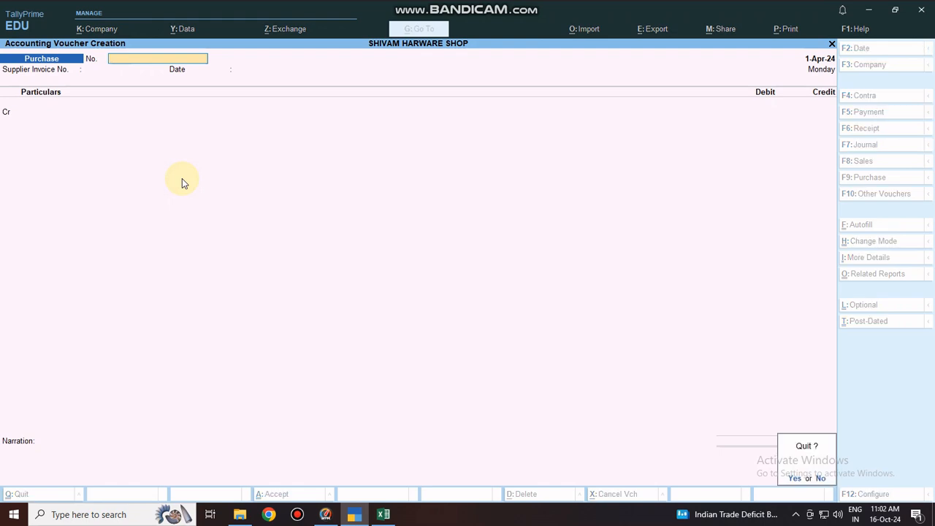
{"action": "key", "text": "y"}
Open the Purchase voucher type for alteration from the list of masters
{"action": "key", "text": "Up"}
{"action": "key", "text": "Up"}
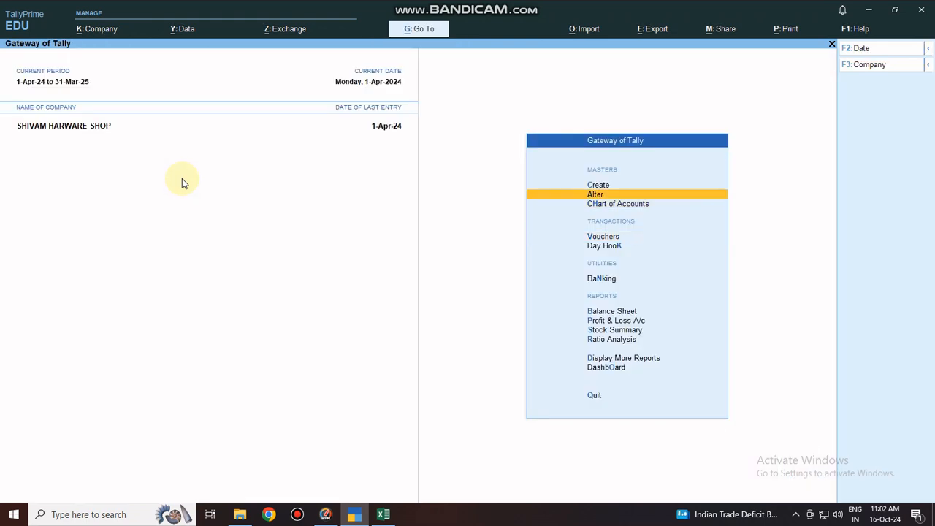
{"action": "key", "text": "Return"}
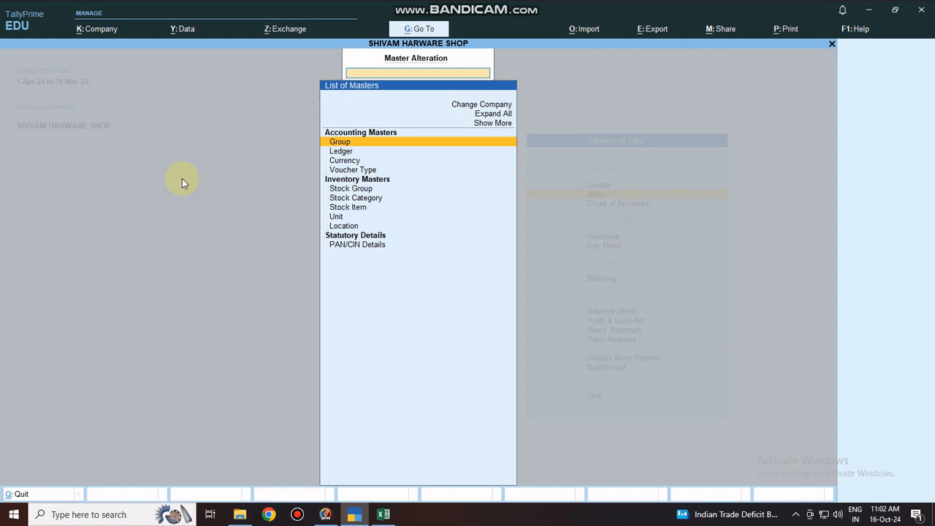
{"action": "key", "text": "Down"}
{"action": "key", "text": "Down"}
{"action": "key", "text": "Down"}
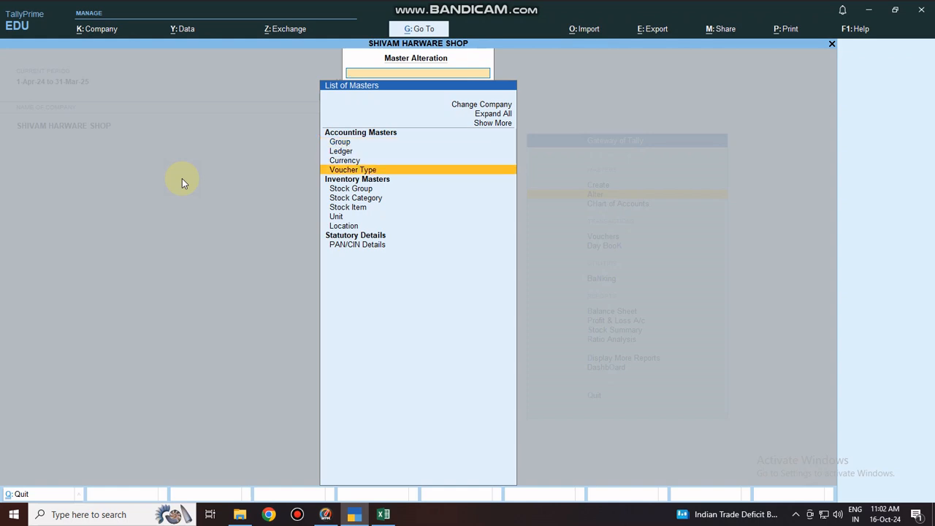
{"action": "key", "text": "Return"}
{"action": "type", "text": "PU"}
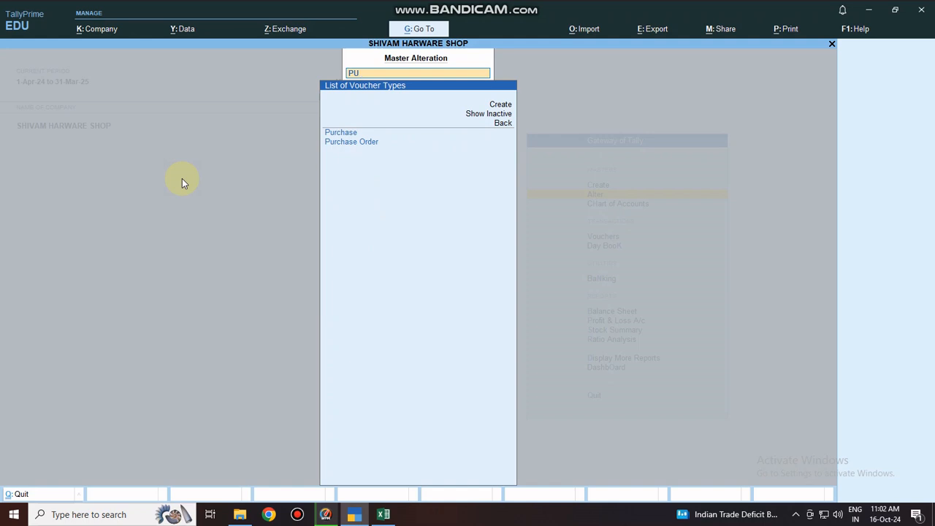
{"action": "key", "text": "Down"}
{"action": "key", "text": "Return"}
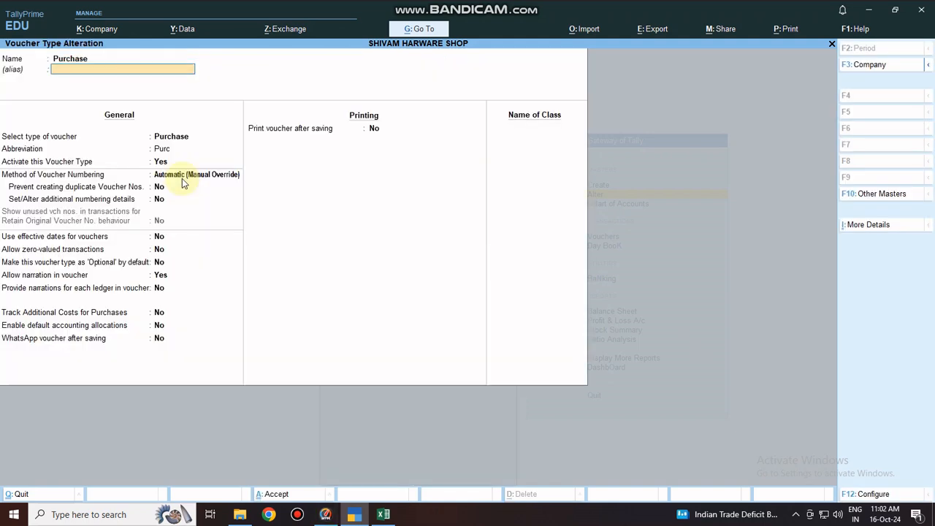
Set the Purchase voucher type's numbering method to Automatic, save it and return to the Gateway of Tally
{"action": "key", "text": "Return"}
{"action": "key", "text": "Return"}
{"action": "key", "text": "Return"}
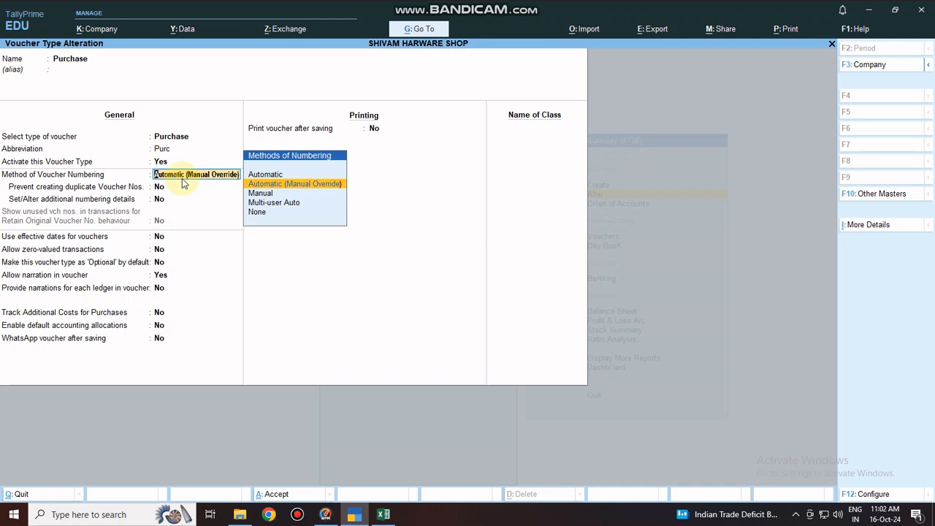
{"action": "key", "text": "Up"}
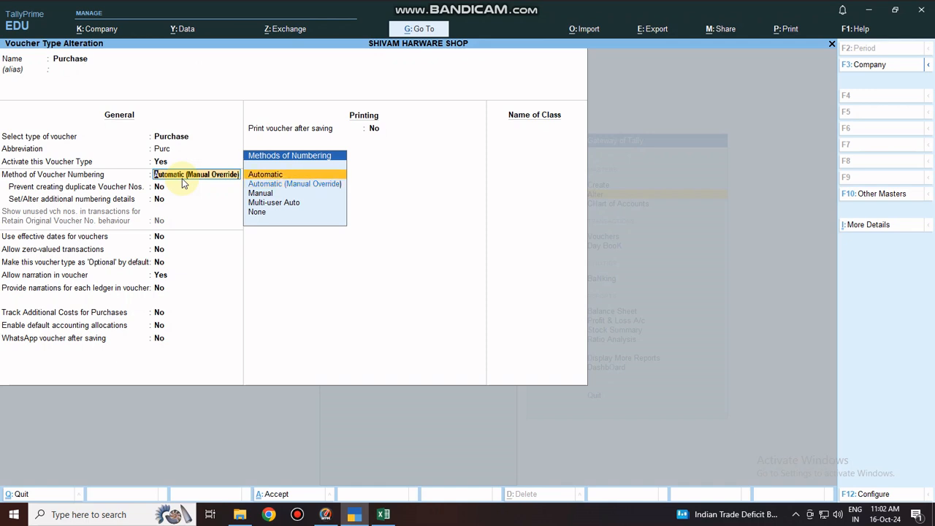
{"action": "key", "text": "Return"}
{"action": "key", "text": "Return"}
{"action": "key", "text": "Return"}
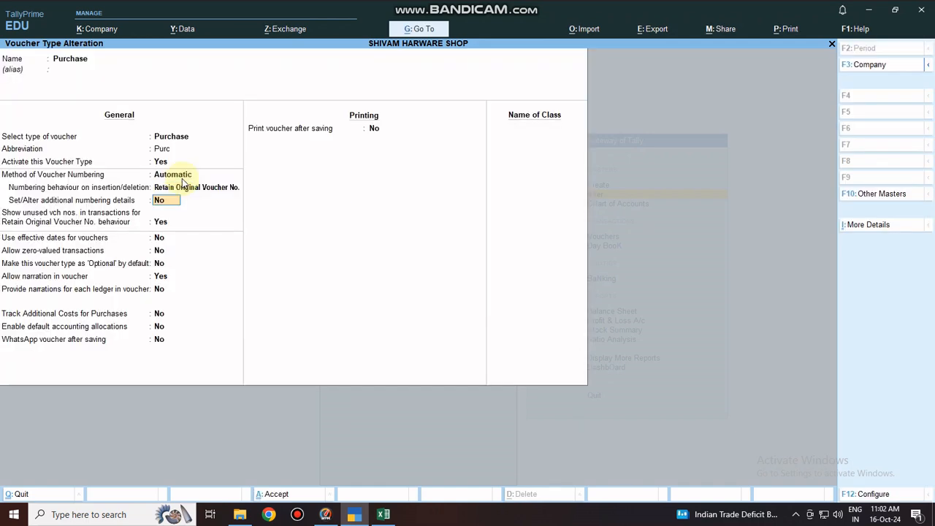
{"action": "key", "text": "Return"}
{"action": "key", "text": "Return"}
{"action": "key", "text": "Return"}
{"action": "key", "text": "Return"}
{"action": "key", "text": "Return"}
{"action": "key", "text": "Return"}
{"action": "key", "text": "Return"}
{"action": "key", "text": "Return"}
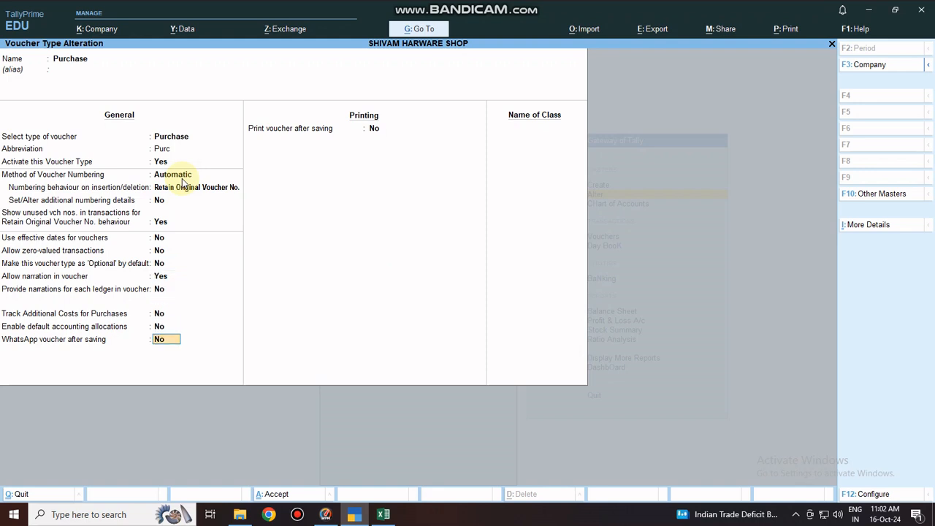
{"action": "key", "text": "Return"}
{"action": "key", "text": "Return"}
{"action": "key", "text": "Return"}
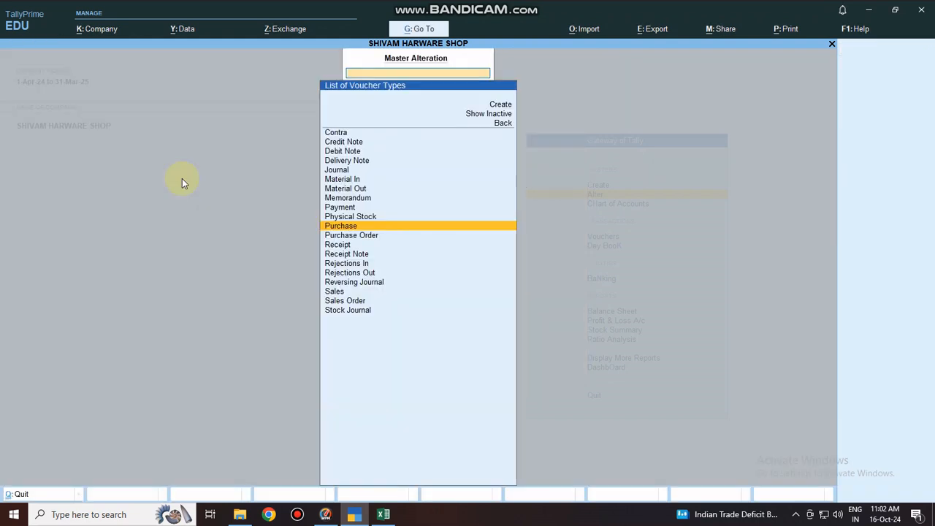
{"action": "key", "text": "Escape"}
{"action": "key", "text": "Escape"}
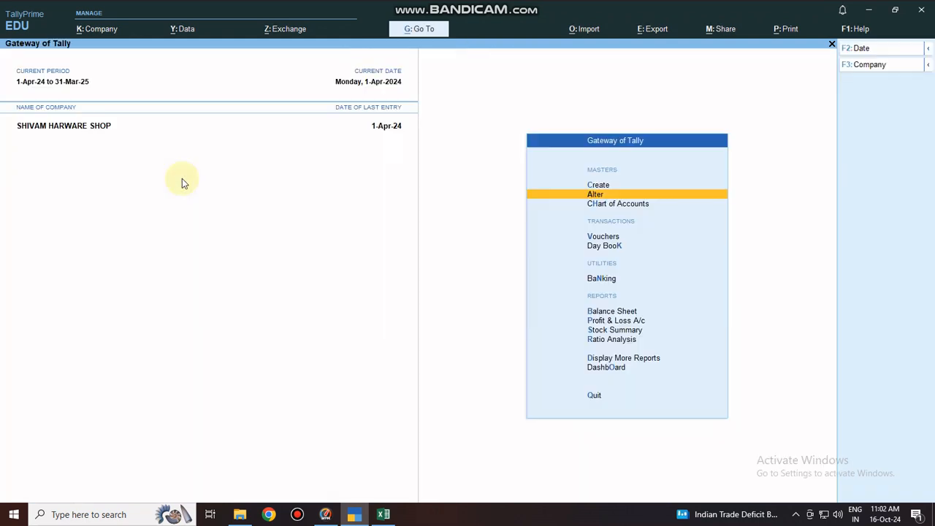
Open a new purchase voucher to verify its automatic number, and quit without saving
{"action": "key", "text": "Down"}
{"action": "key", "text": "Down"}
{"action": "left_click", "coordinate": [182, 178]}
{"action": "key", "text": "Return"}
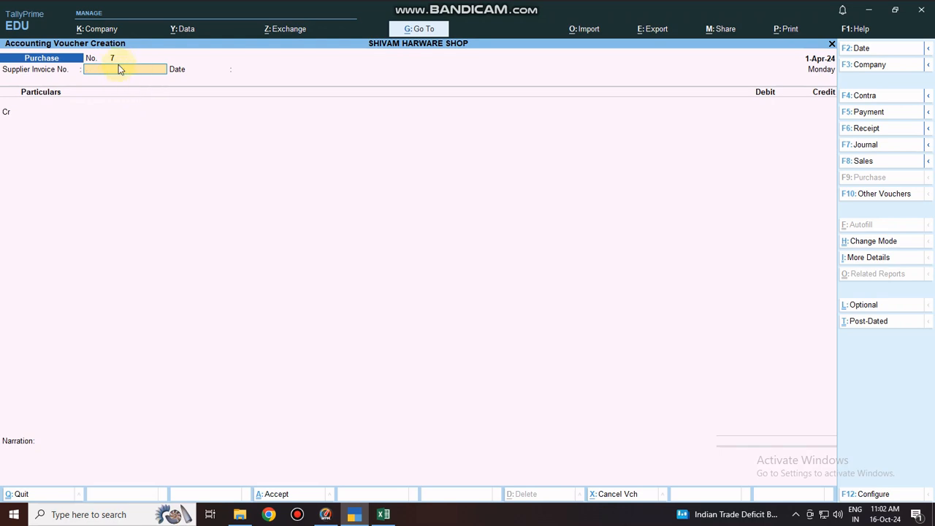
{"action": "key", "text": "Escape"}
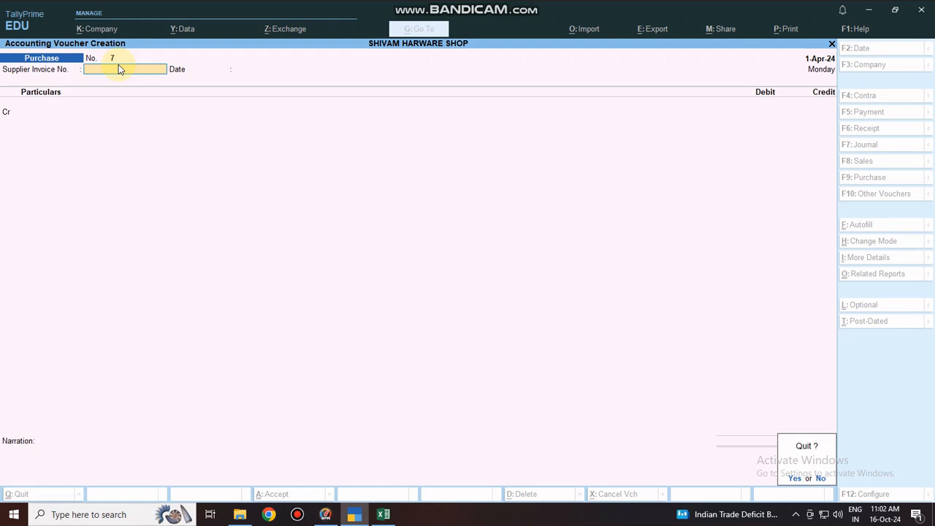
{"action": "key", "text": "y"}
Switch to Excel and highlight the ledger list and purchase entry table in A1:G16 for review
{"action": "left_click", "coordinate": [383, 515]}
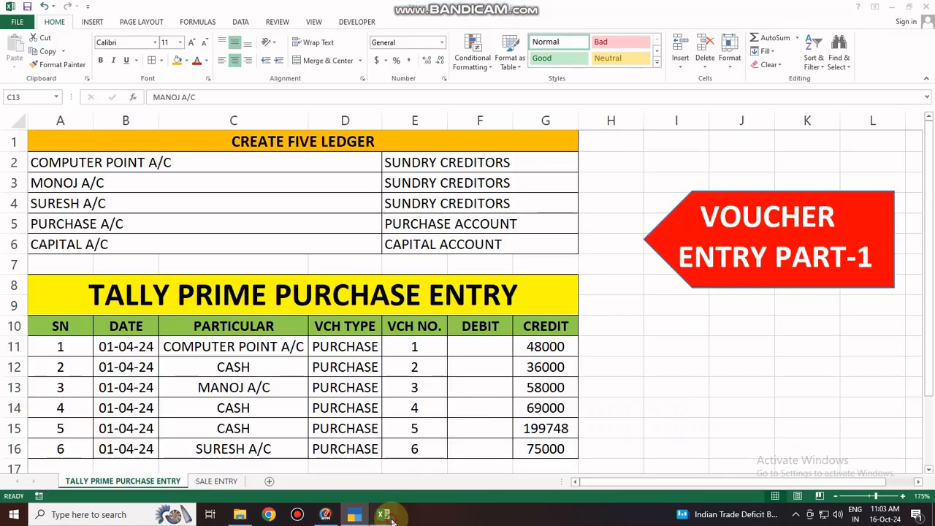
{"action": "left_click_drag", "start_coordinate": [76, 146], "coordinate": [355, 456]}
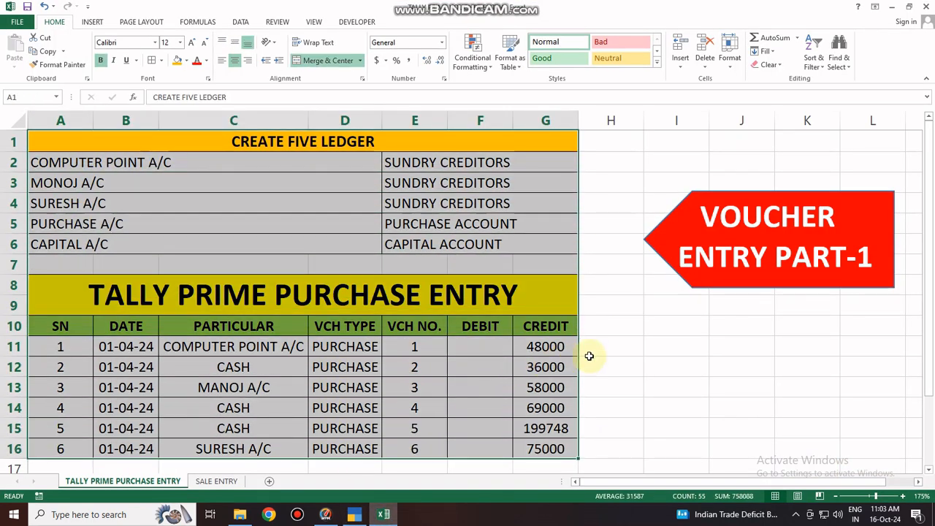
{"action": "left_click", "coordinate": [642, 351]}
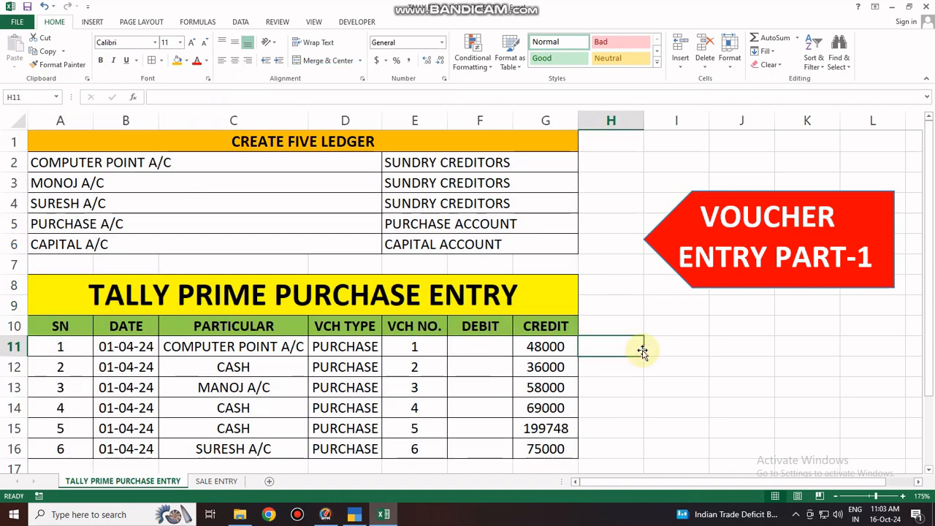